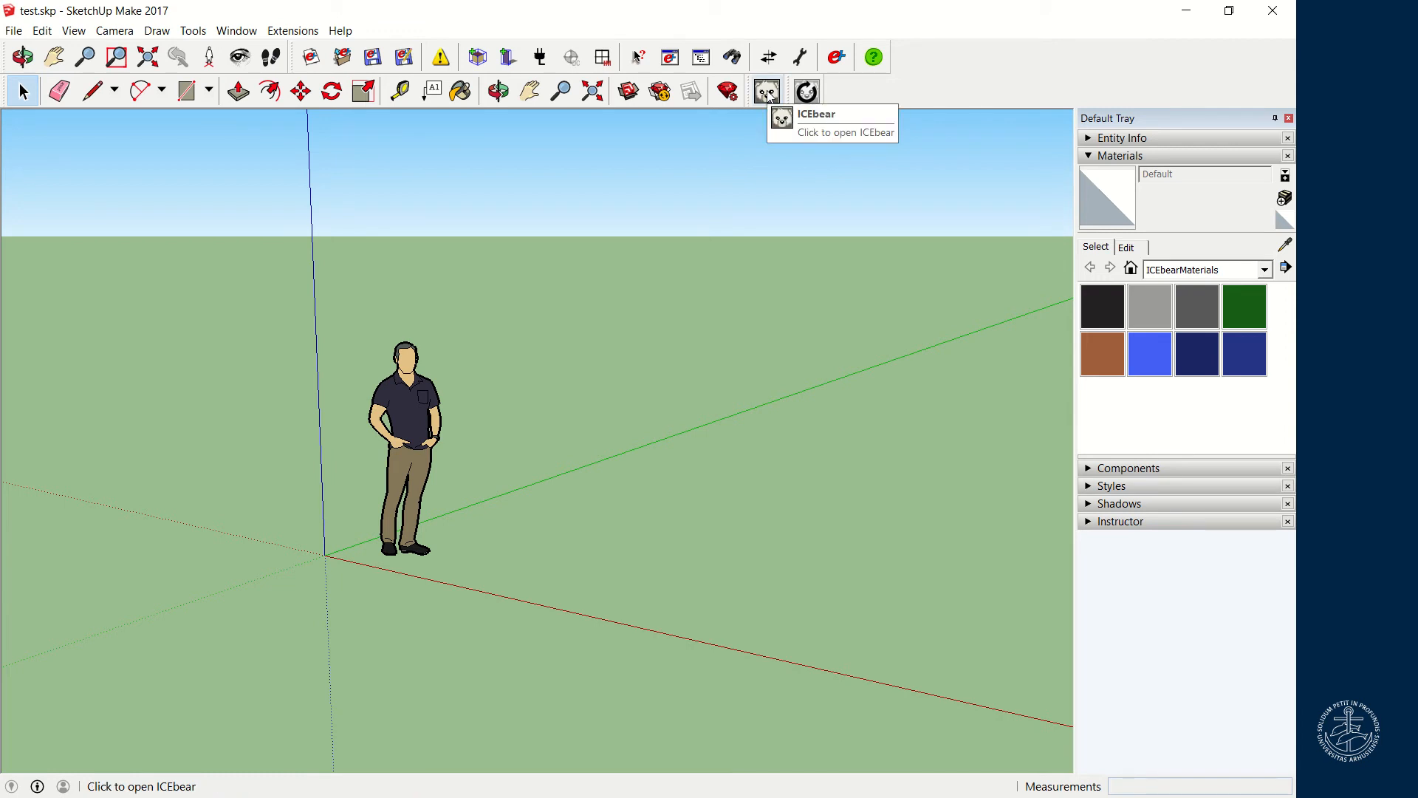
Delete the default human figure from the model and close the Default Tray
click(807, 94)
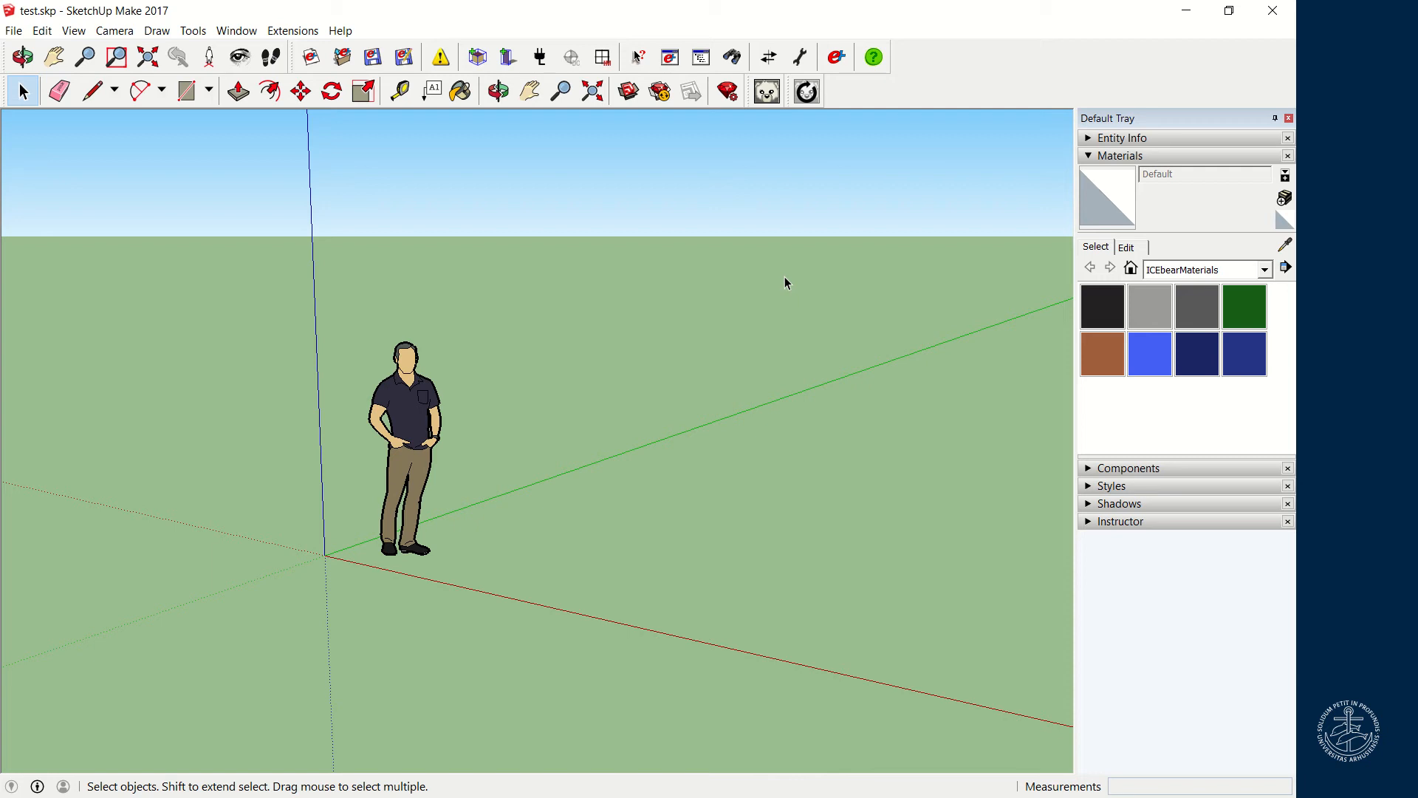
click(426, 430)
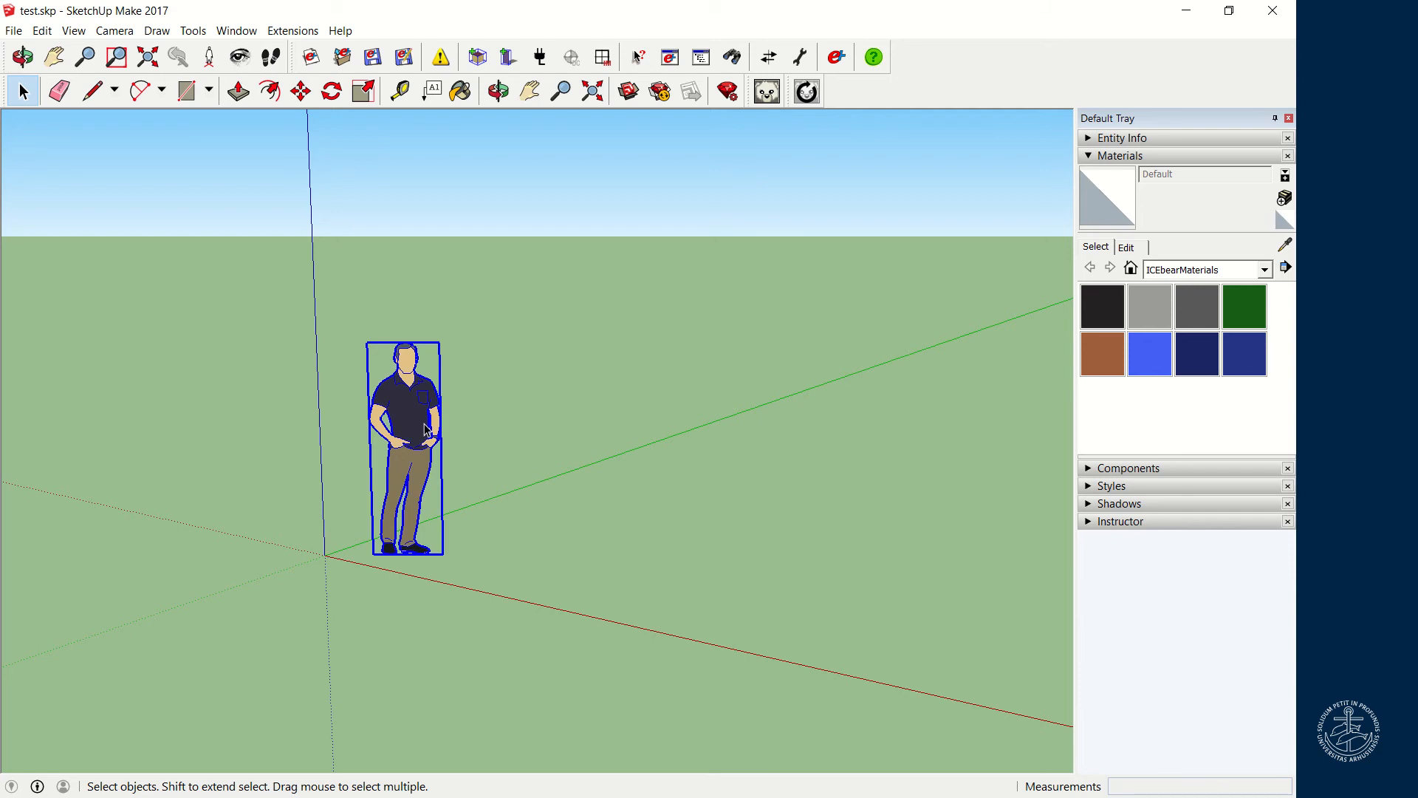
key(Delete)
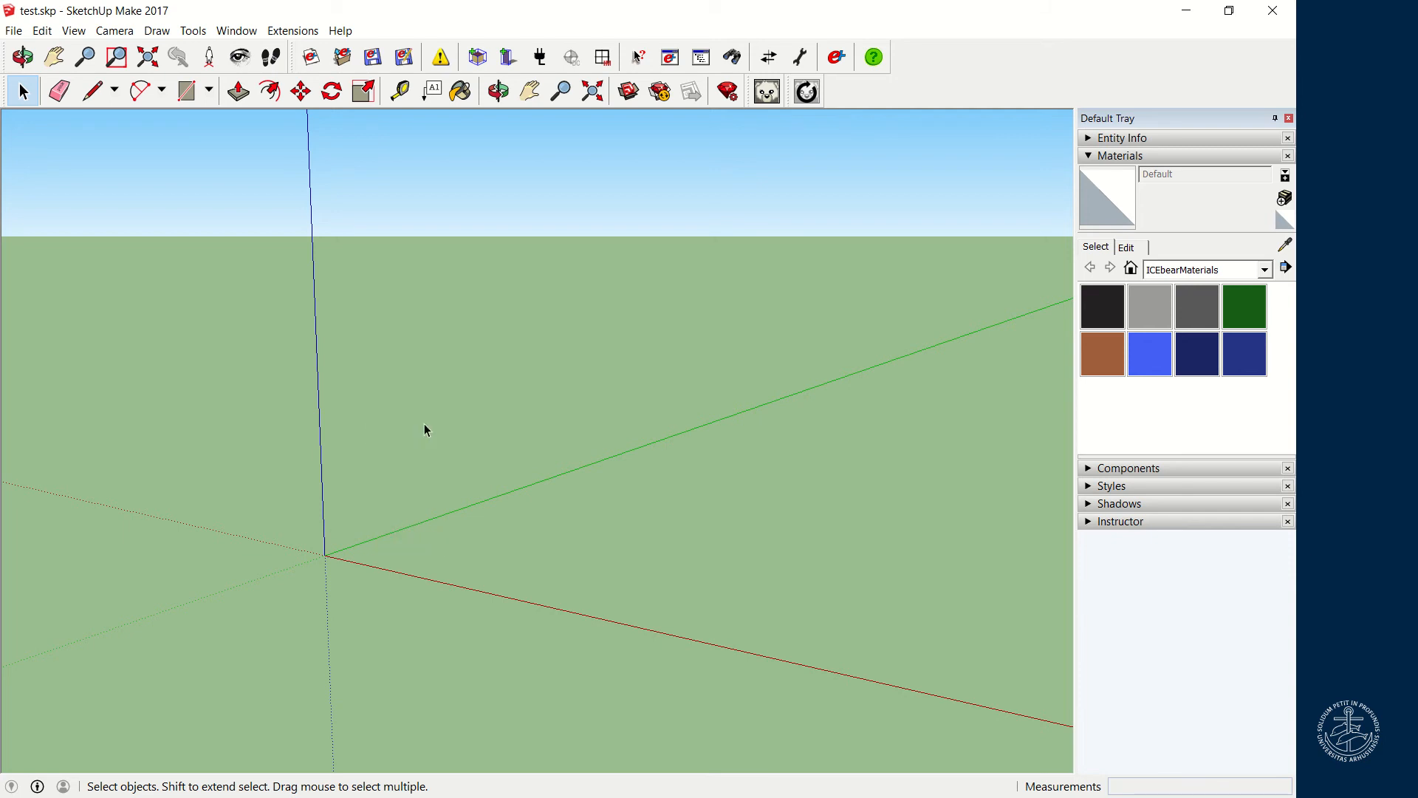
click(1289, 119)
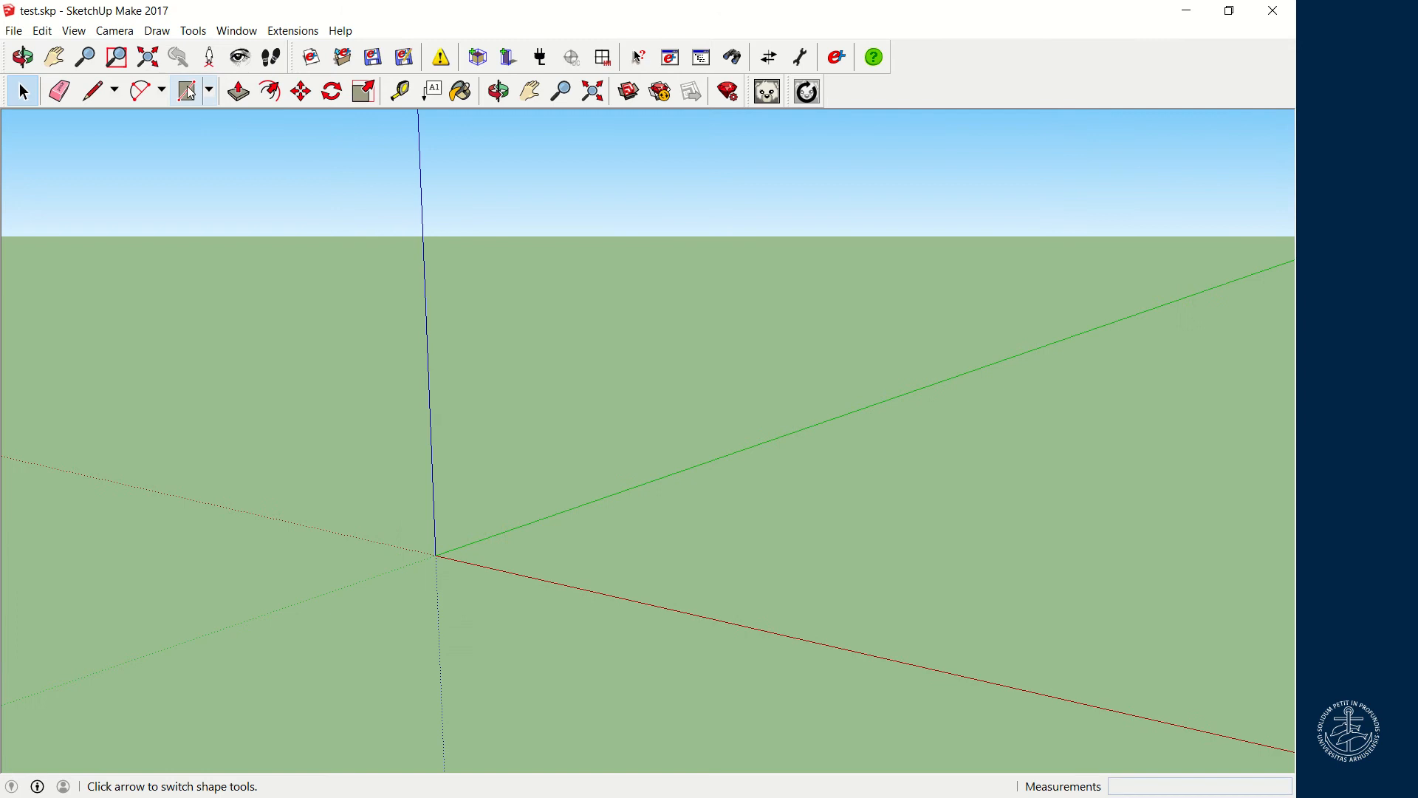
Draw a ground rectangle of about 4.09 by 8.42 m from the origin and extrude it upward about 3.03 m
key(r)
click(436, 554)
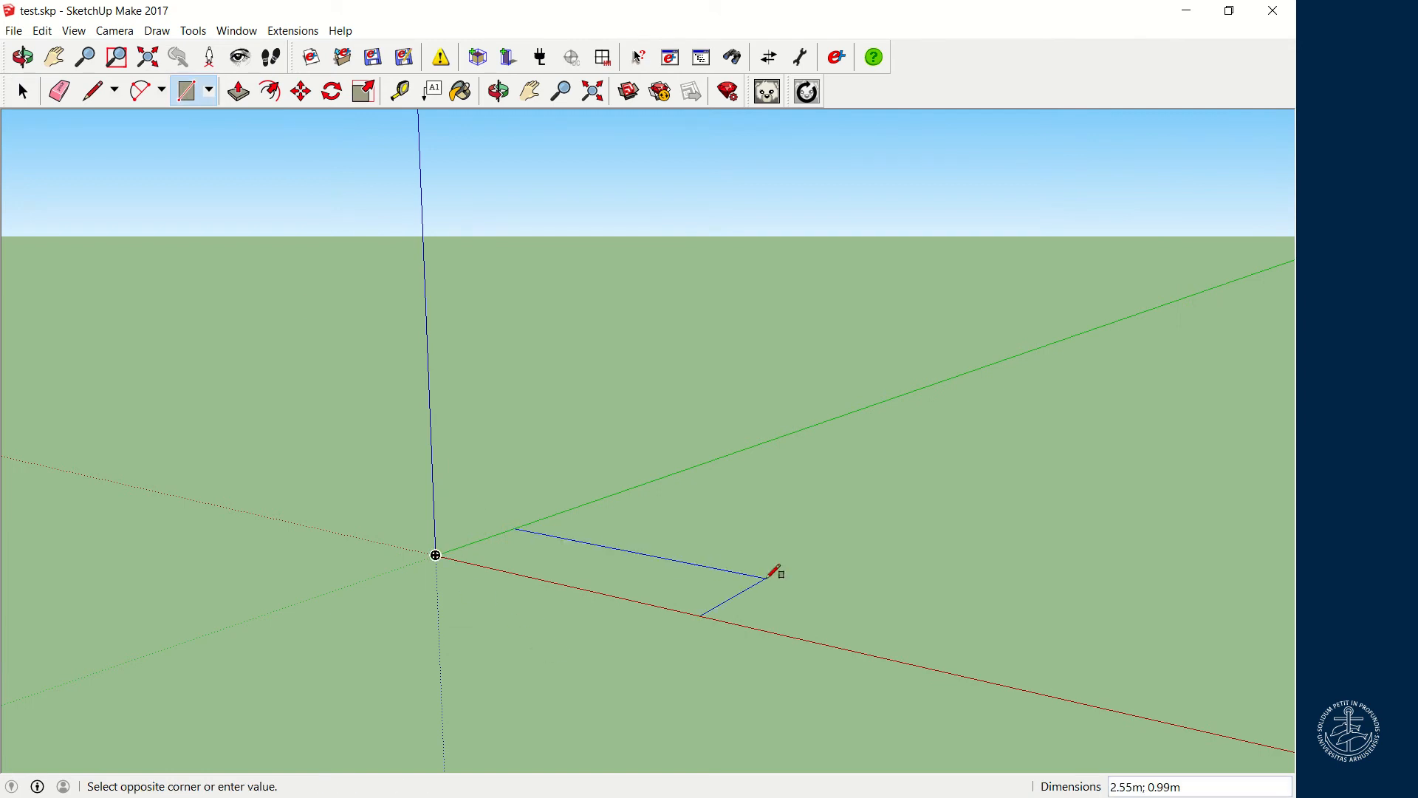
click(1145, 444)
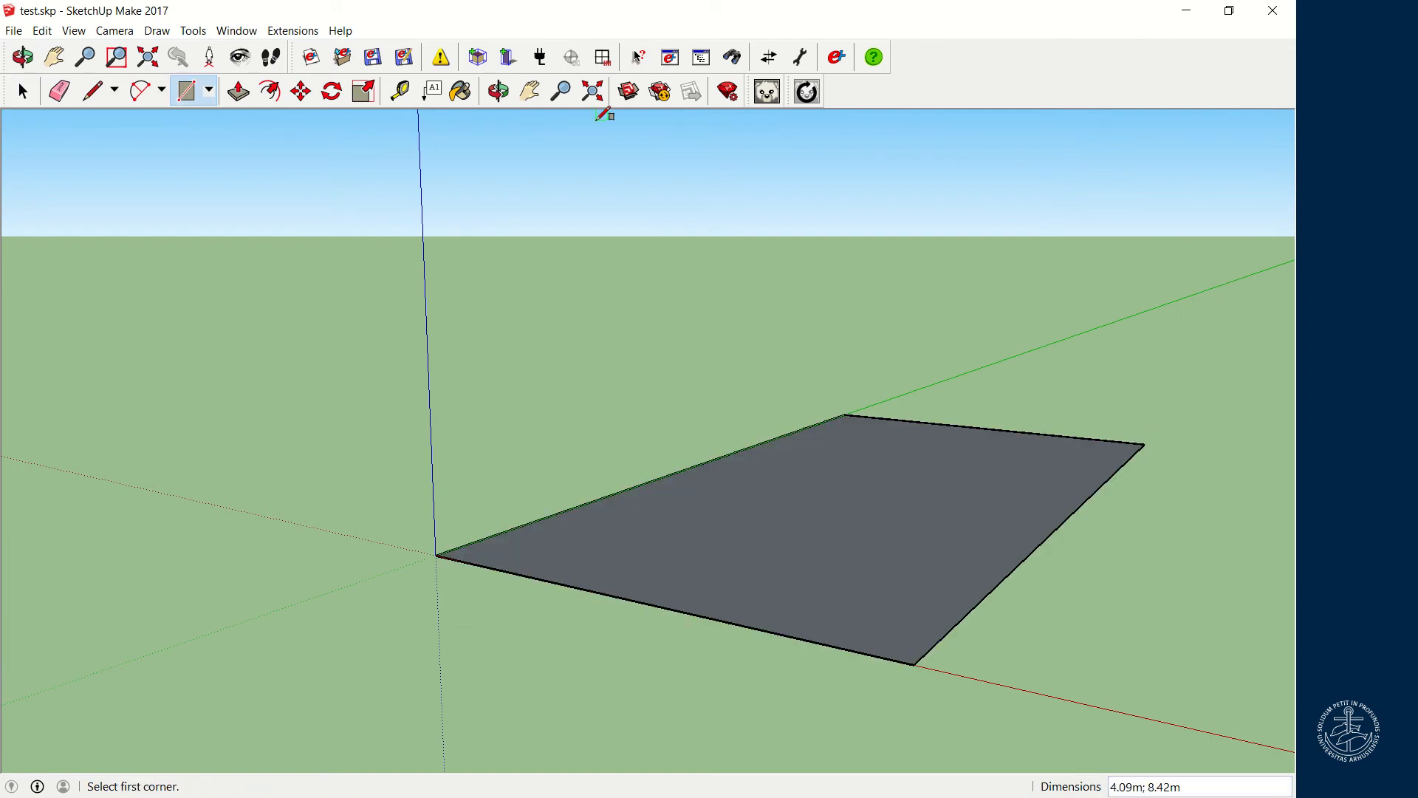
click(238, 91)
drag(830, 543, 819, 192)
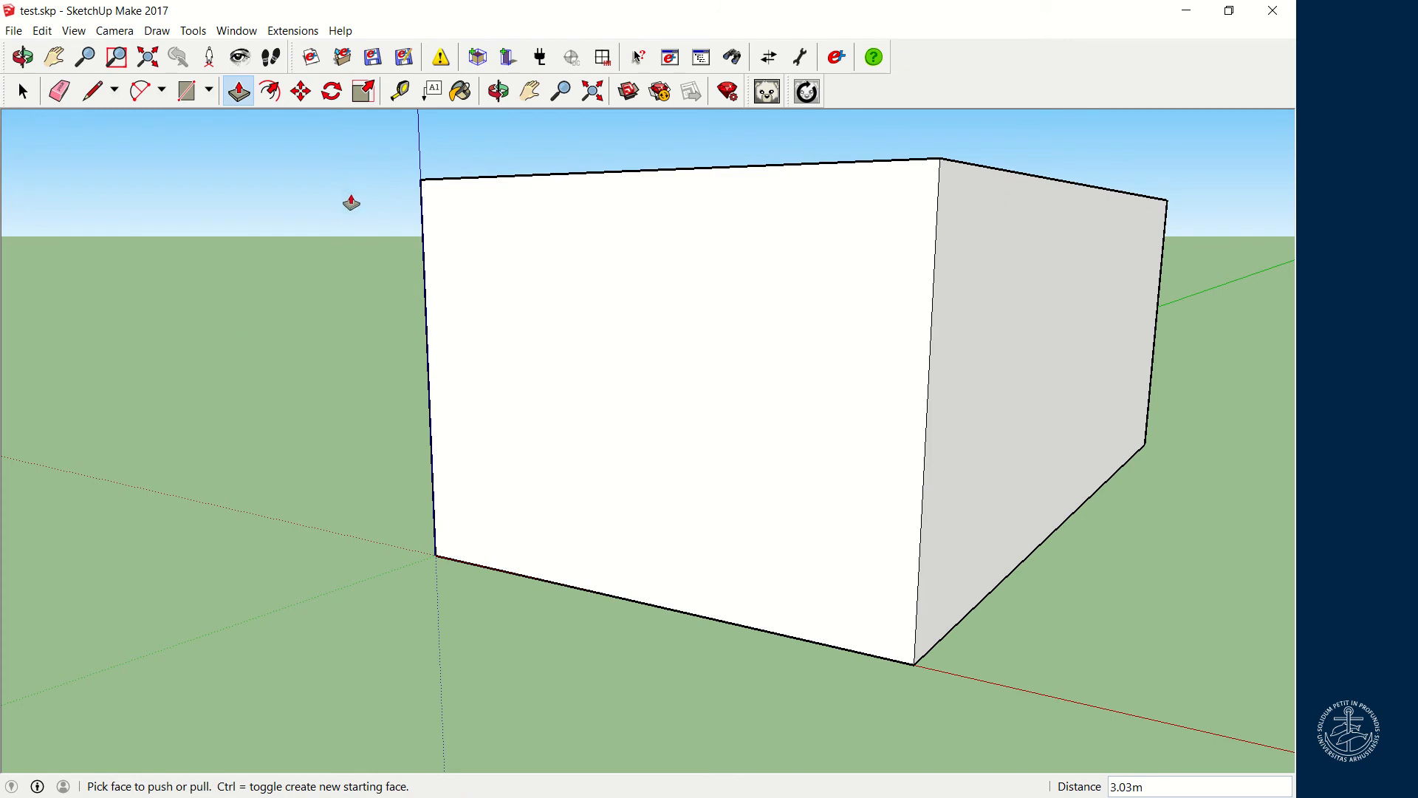
Draw a window rectangle of about 3.14 by 1.76 m on the box's short front wall beside the origin
click(499, 94)
drag(357, 380, 319, 484)
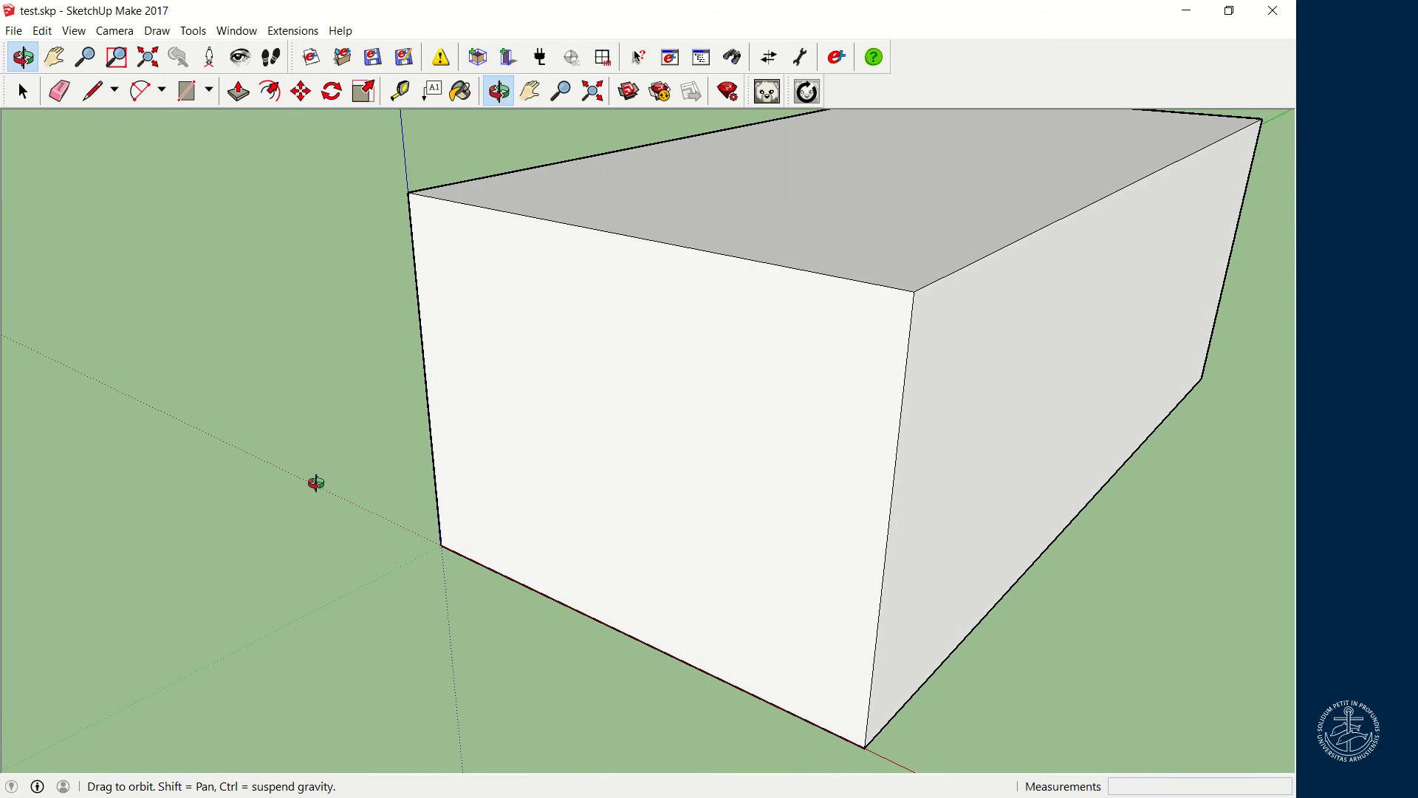
scroll(319, 484, down, 2)
scroll(315, 483, up, 1)
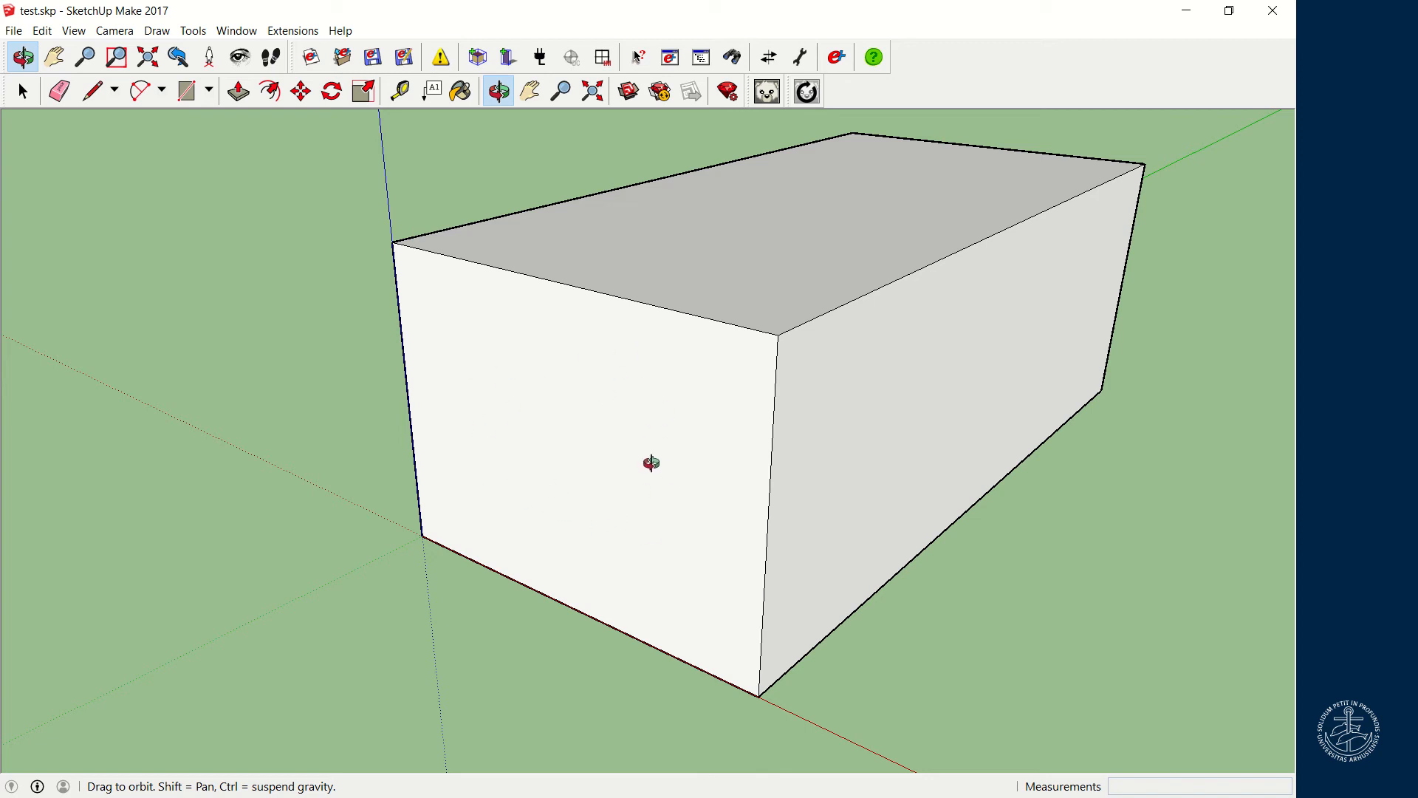
click(186, 91)
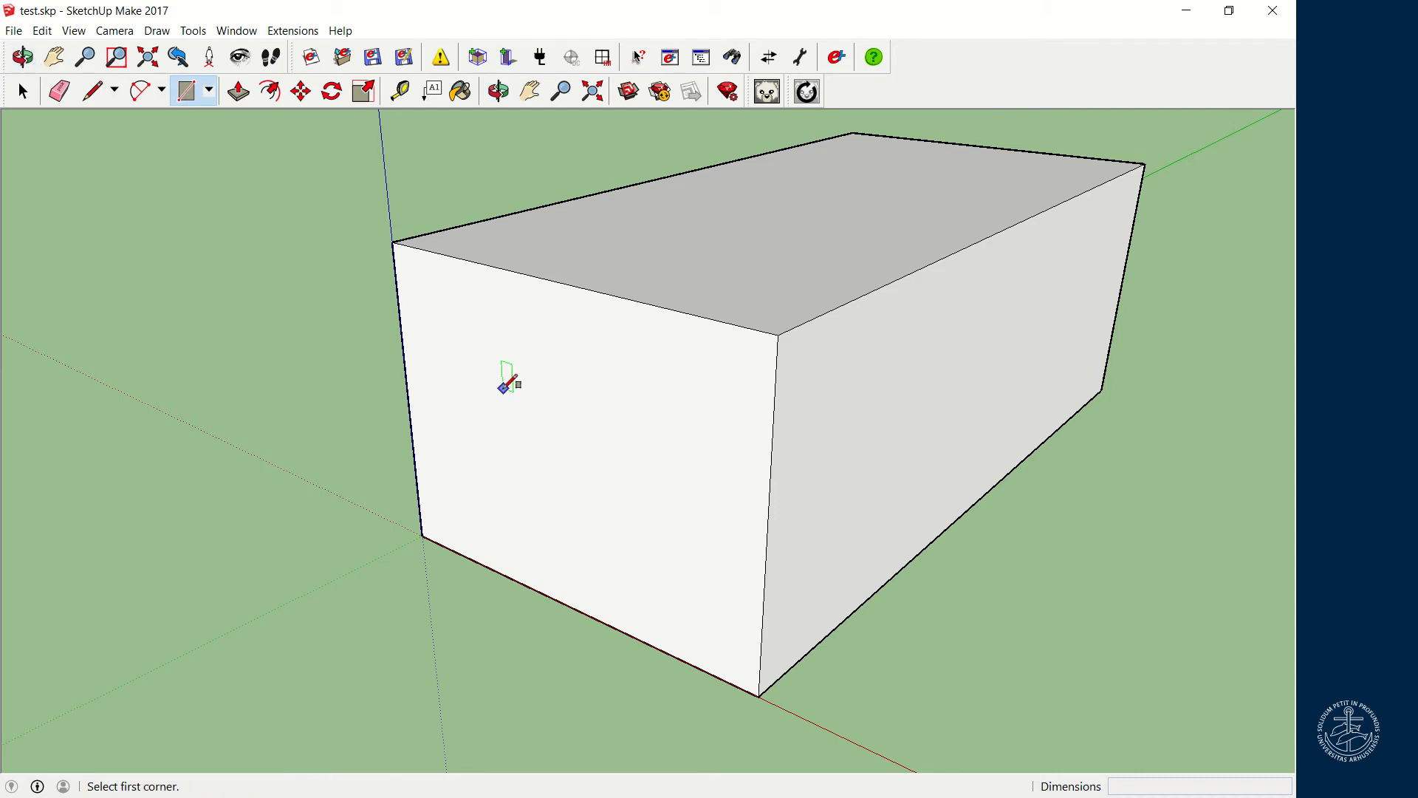
click(429, 289)
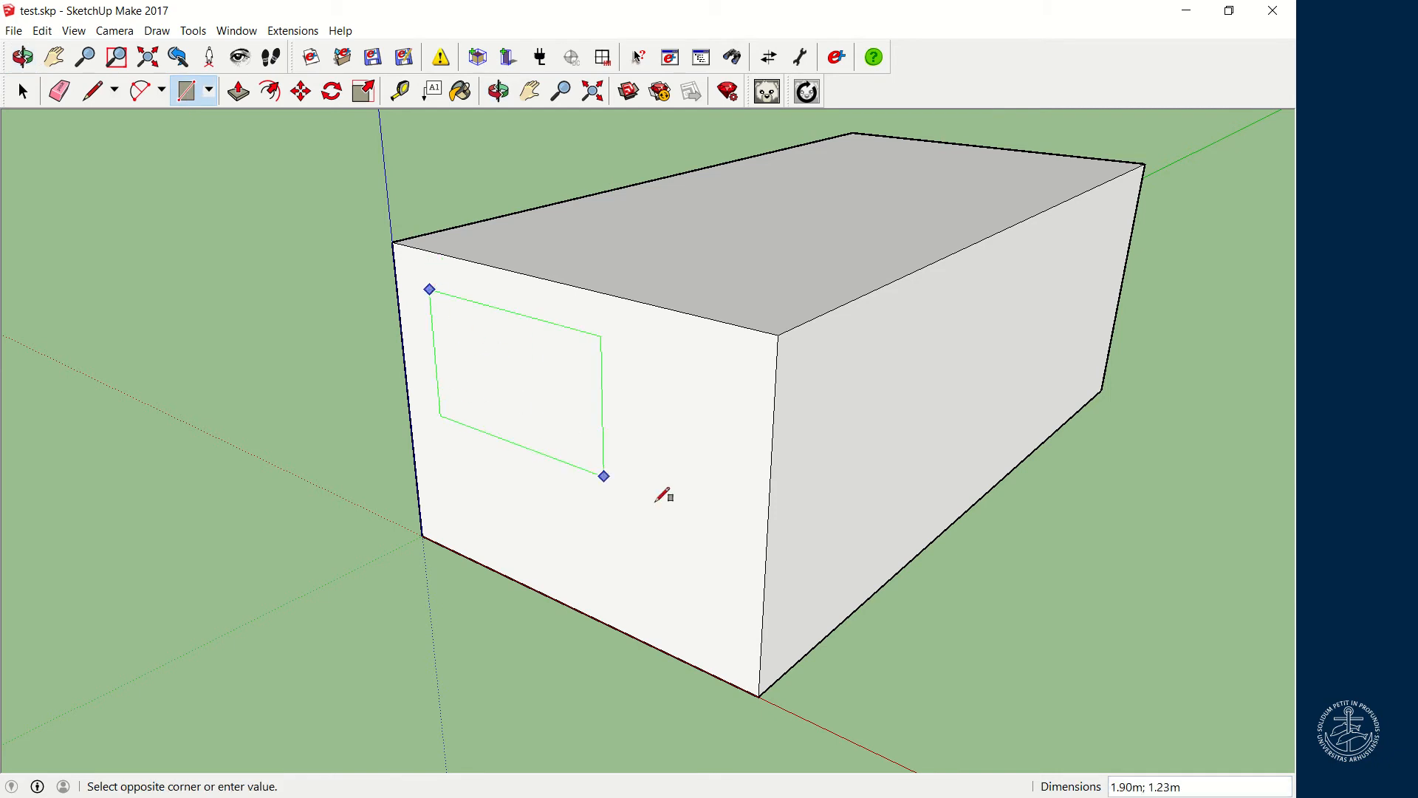
click(711, 576)
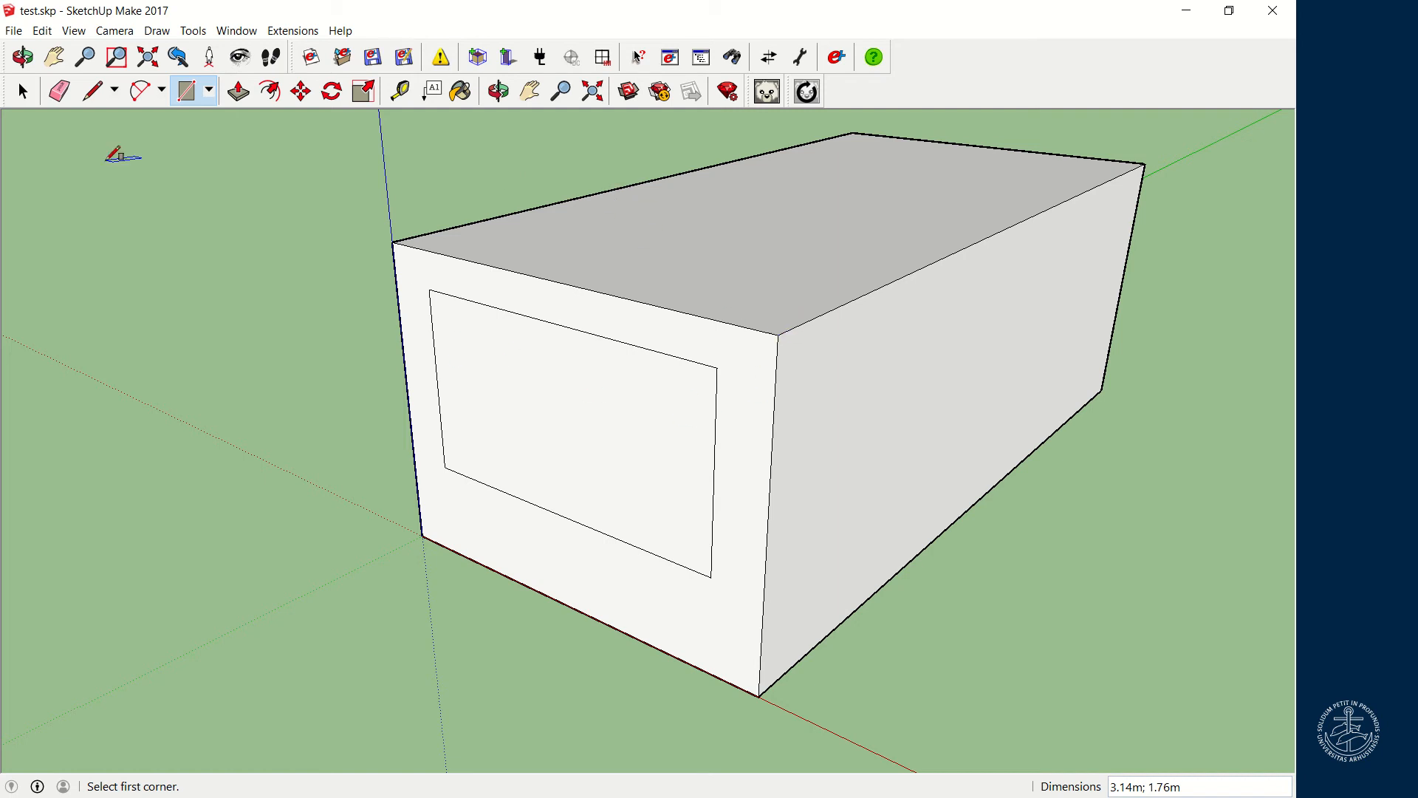
click(23, 91)
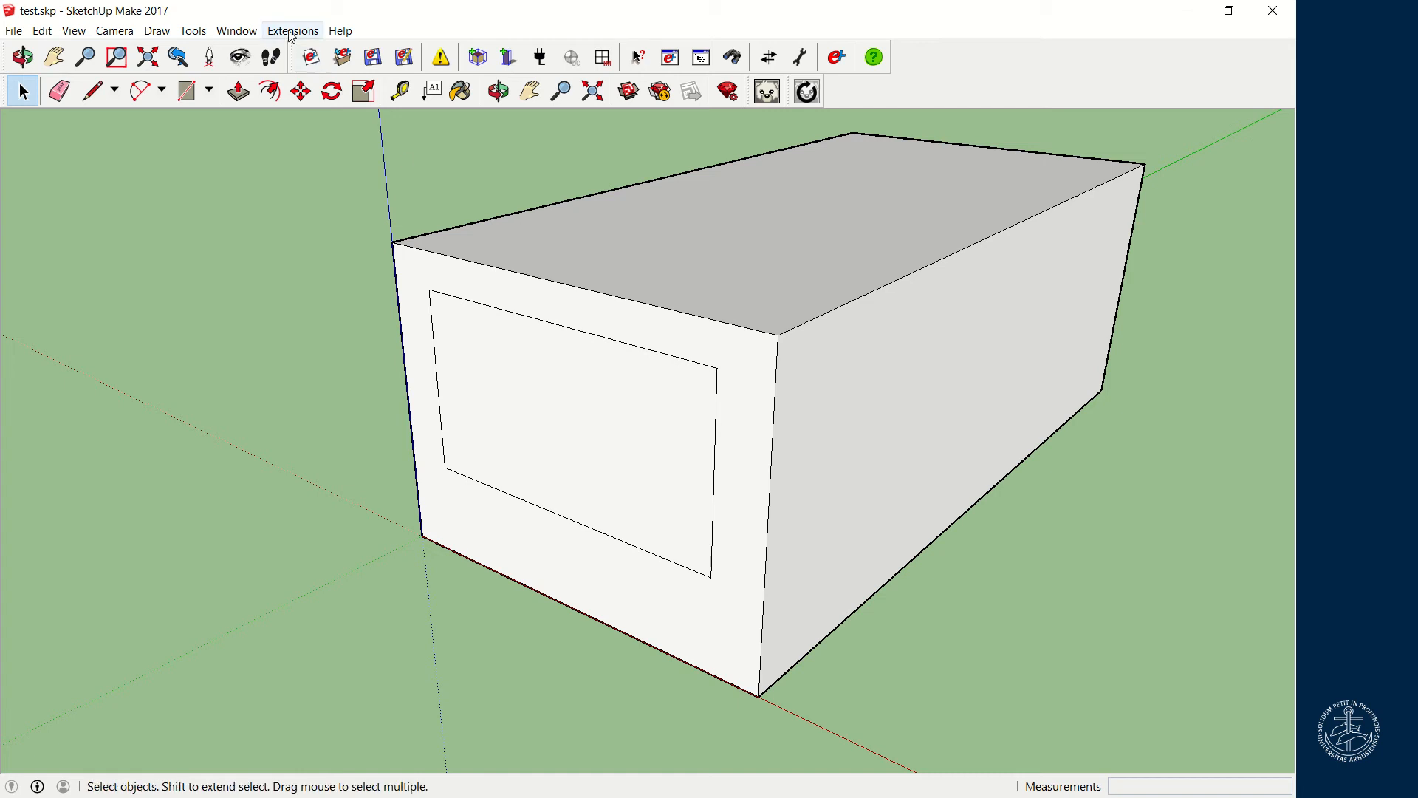
Bring back the Default Tray and choose ICEbearMaterials as the material collection
click(252, 33)
mouse_move(276, 52)
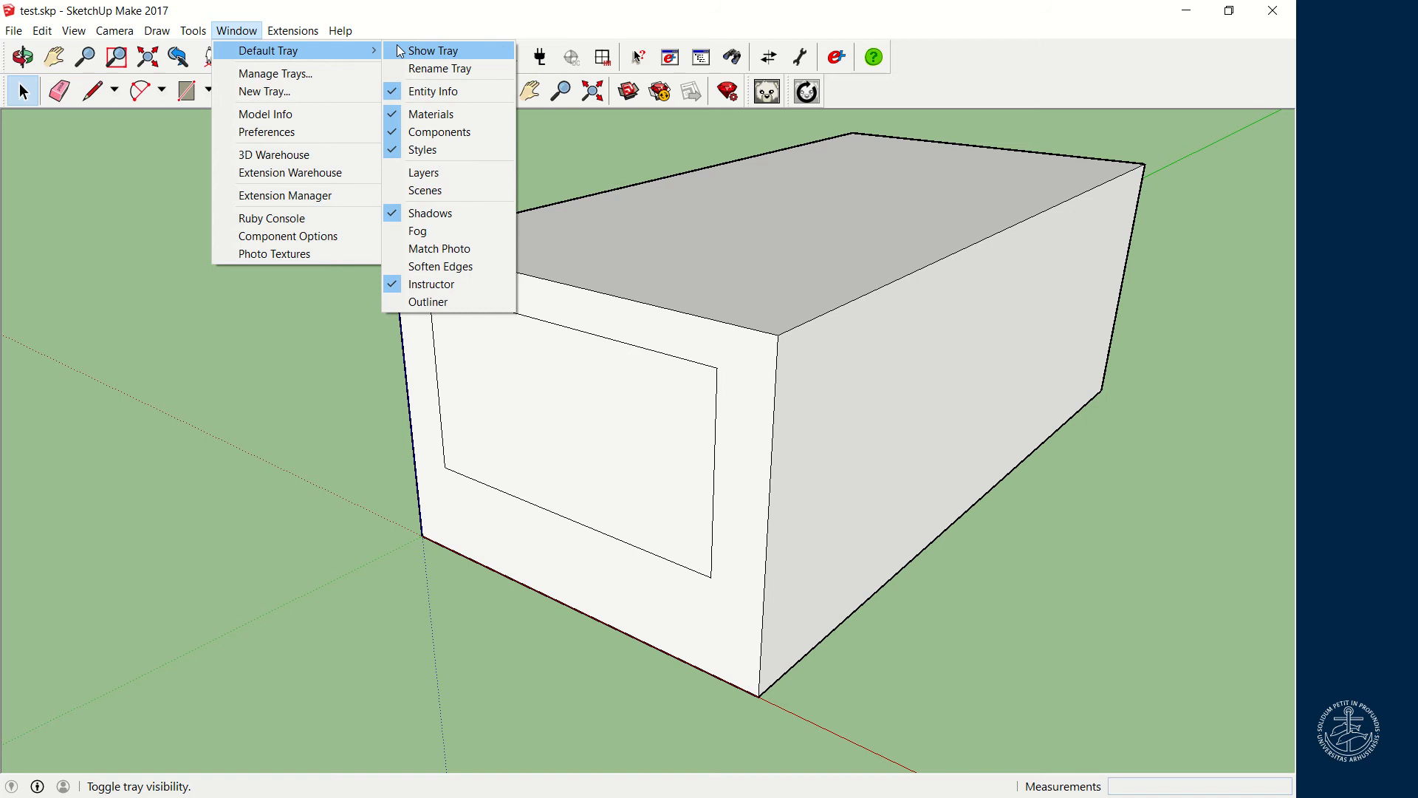
click(425, 50)
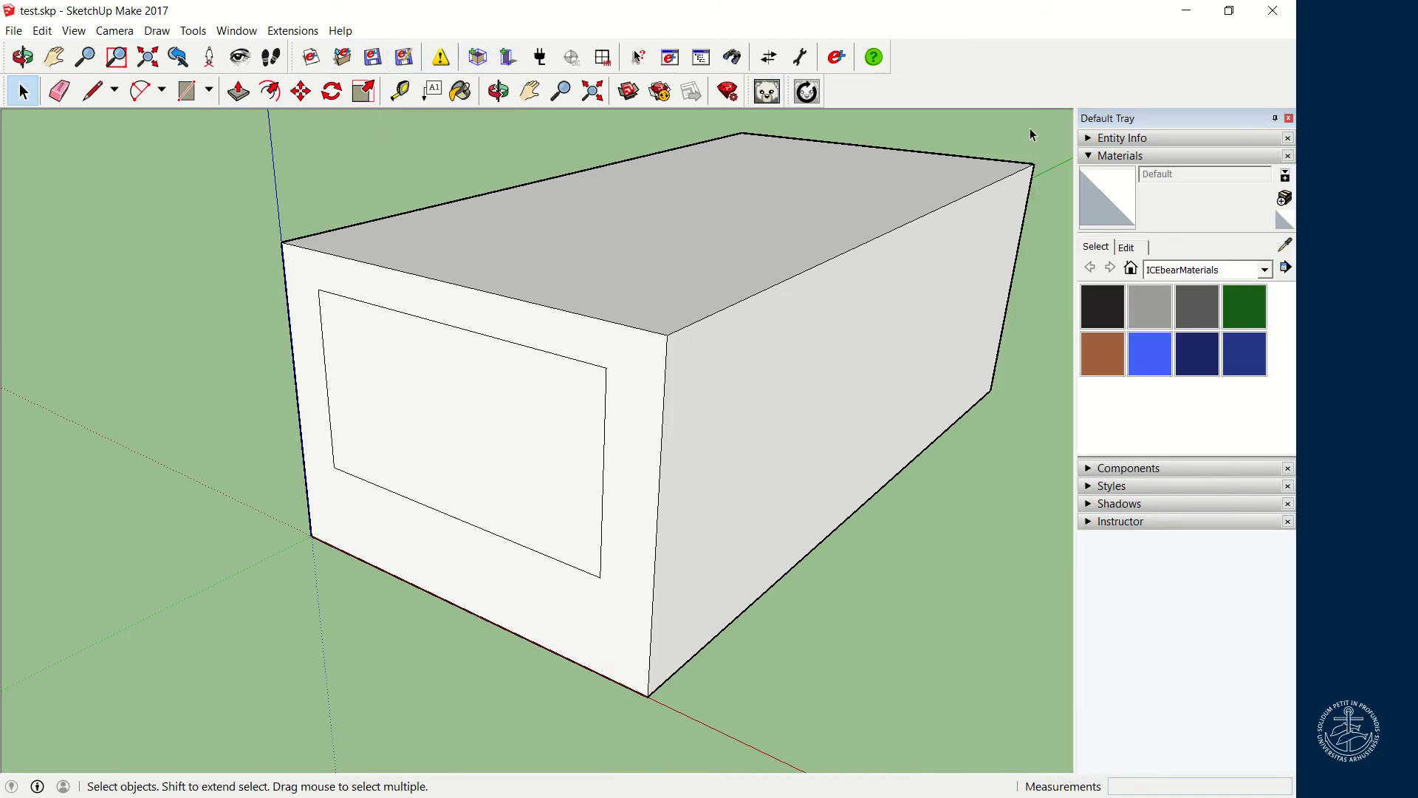
click(1105, 156)
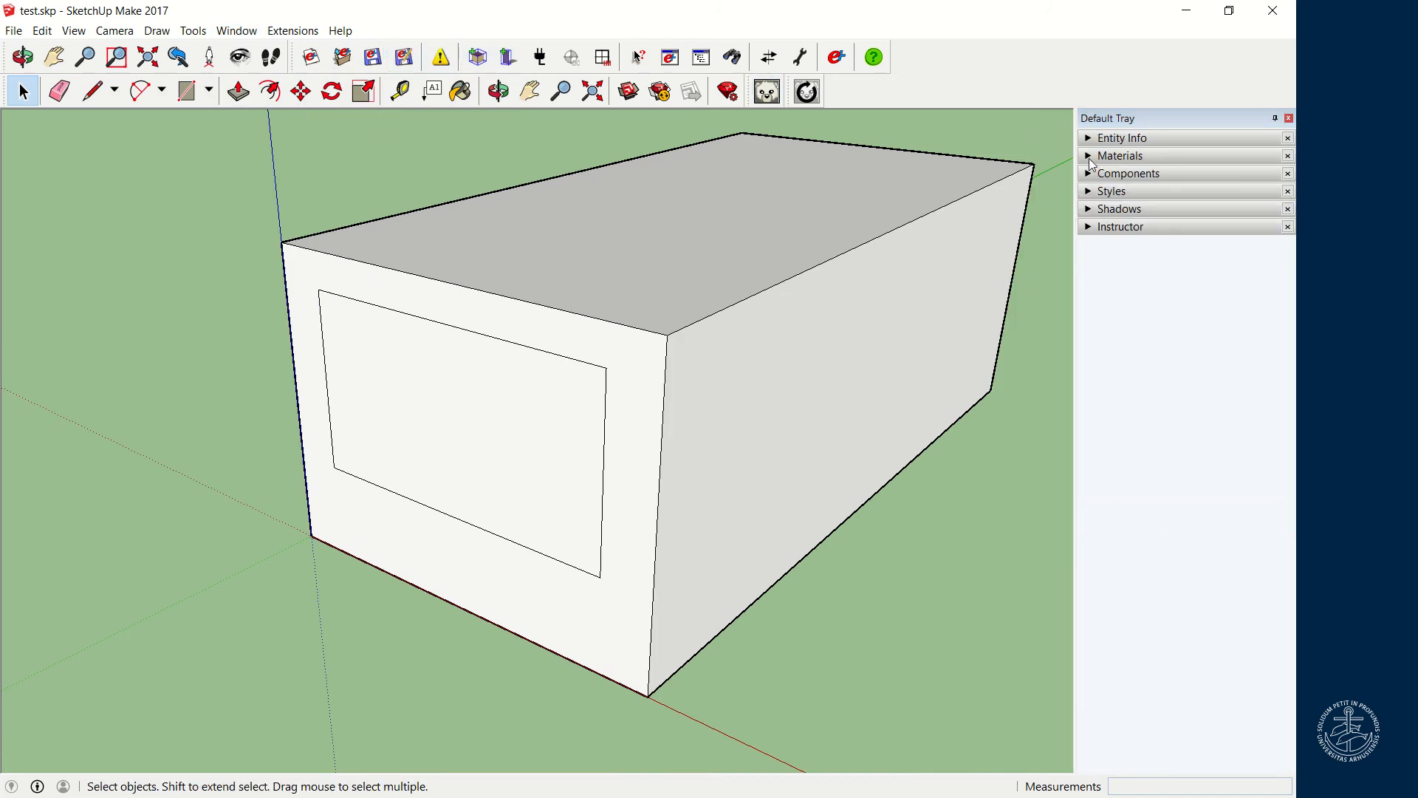
click(1092, 158)
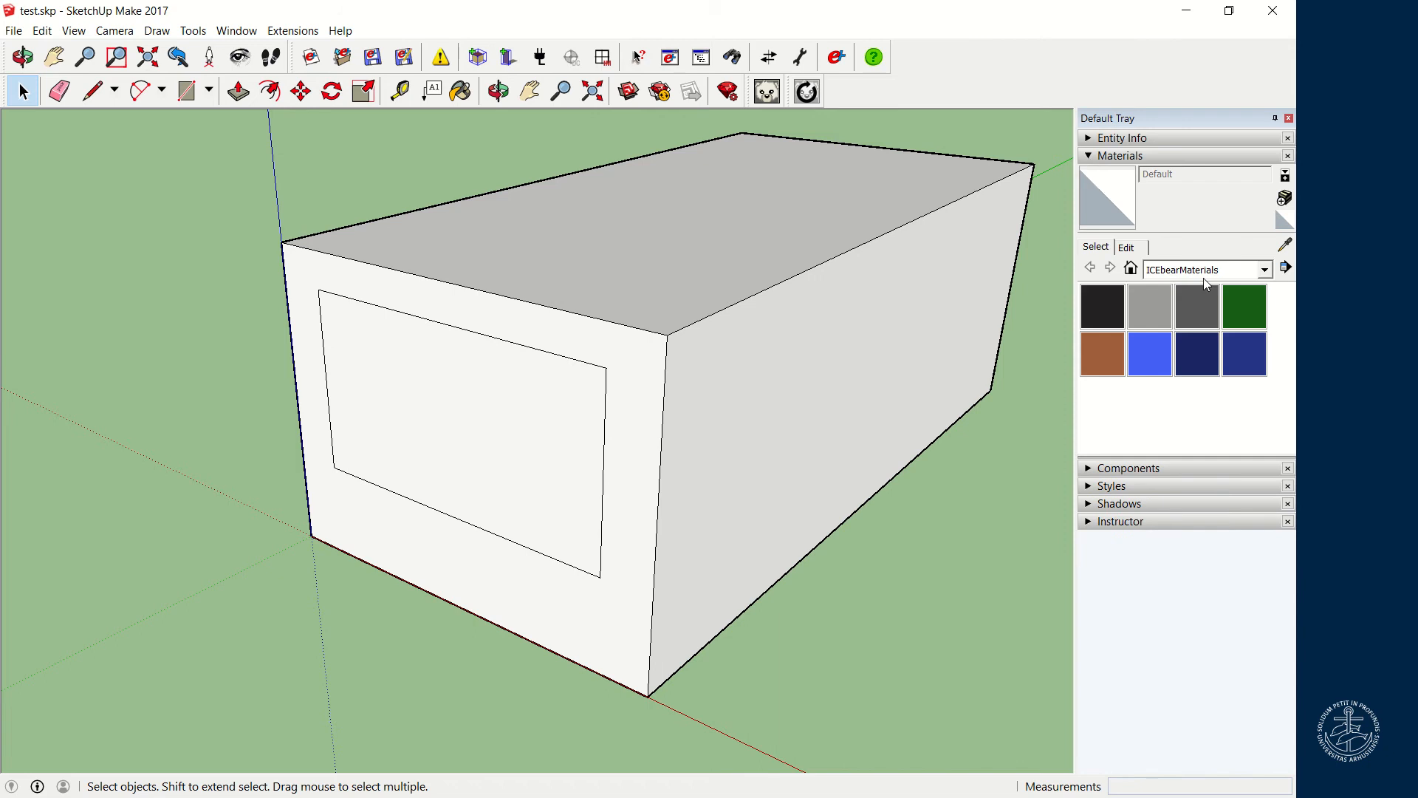
click(1265, 270)
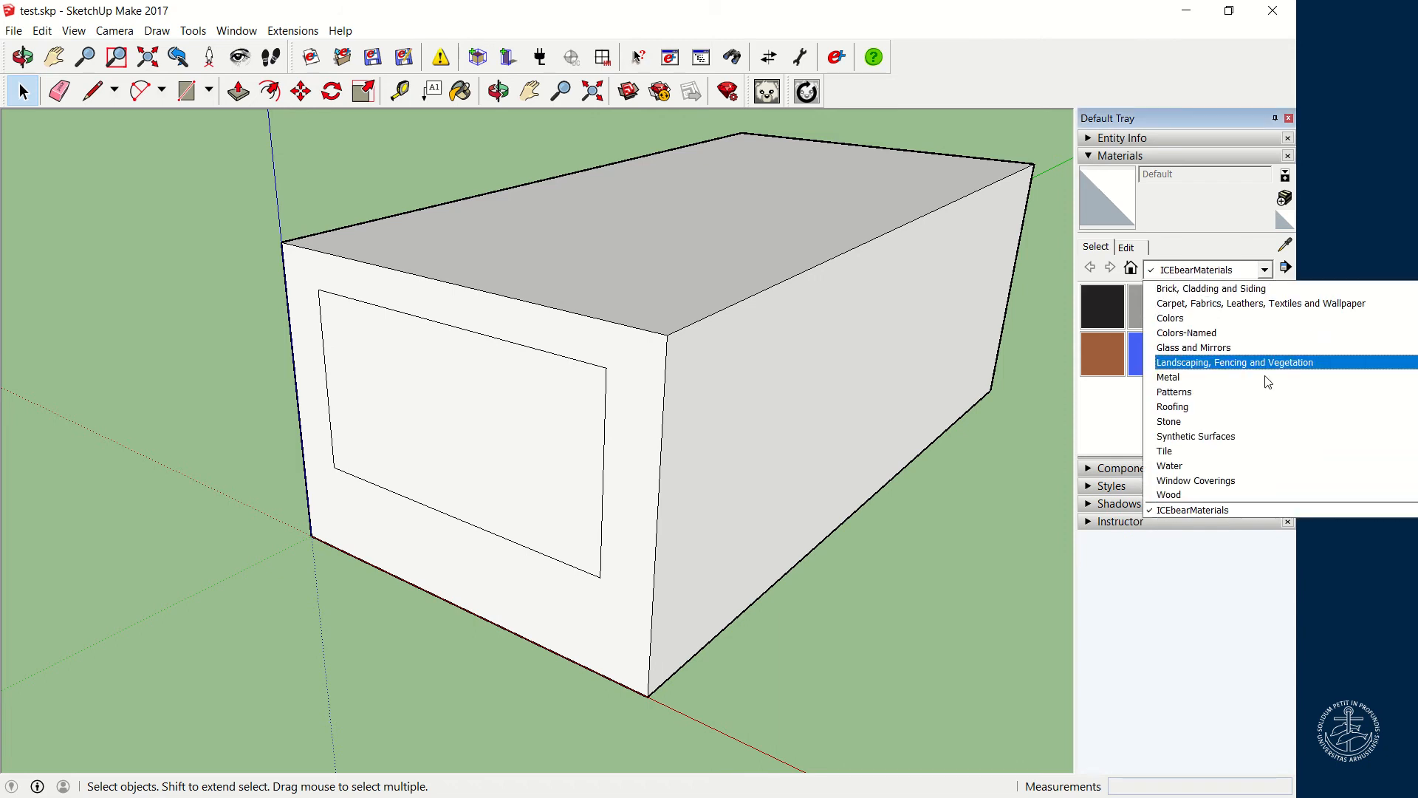
scroll(1266, 403, up, 2)
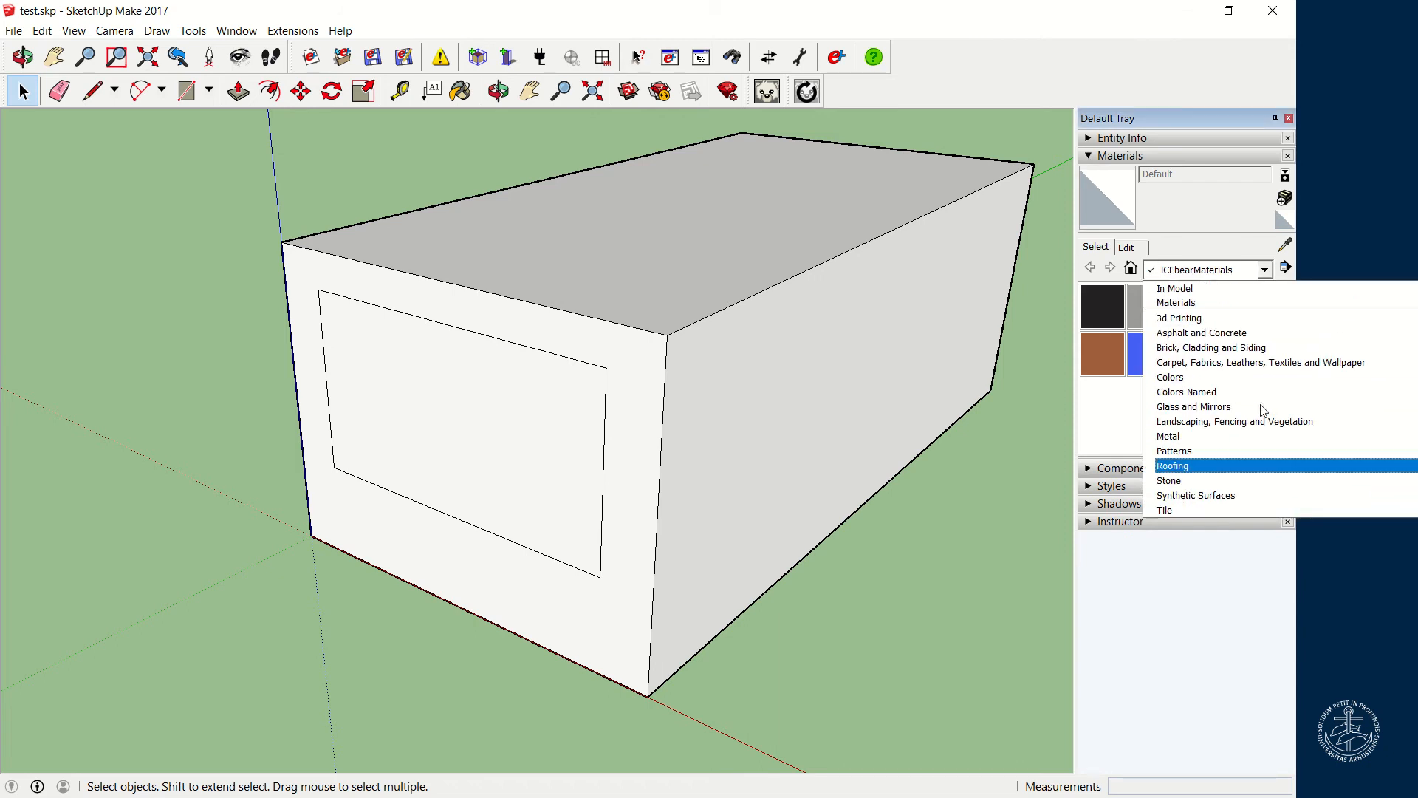
scroll(1265, 411, down, 2)
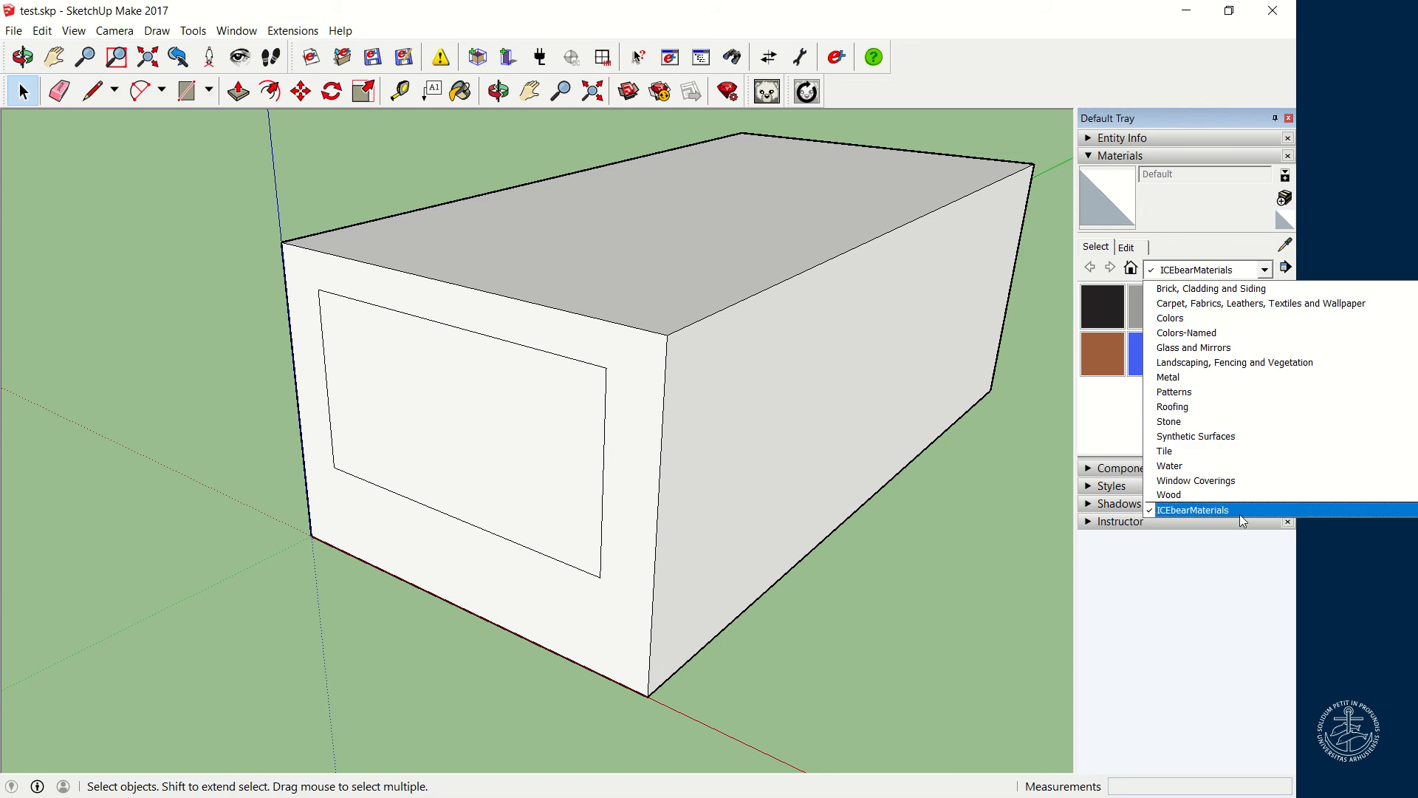
click(1240, 517)
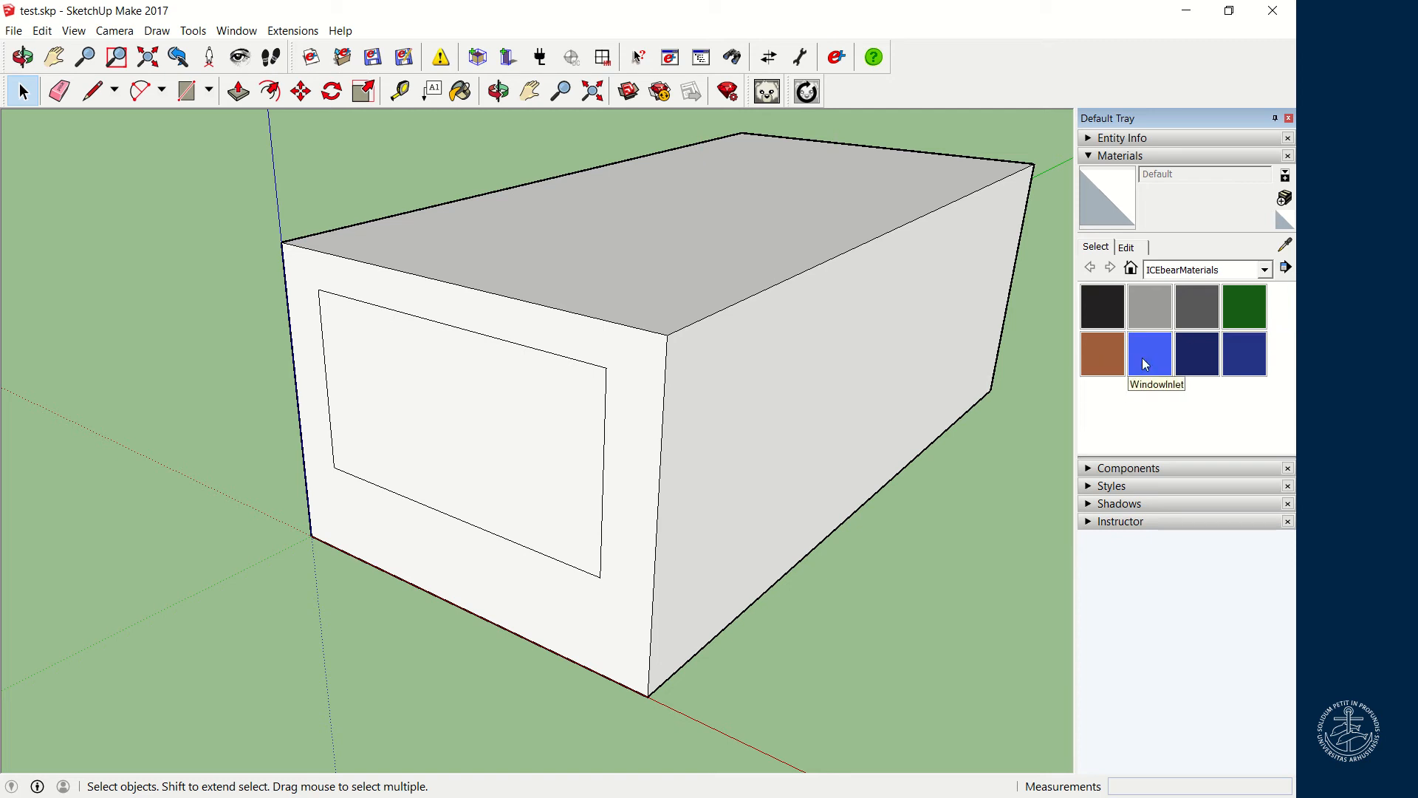
Paint the window rectangle with the Windows material and the front wall around it with ExternalWall
click(1254, 362)
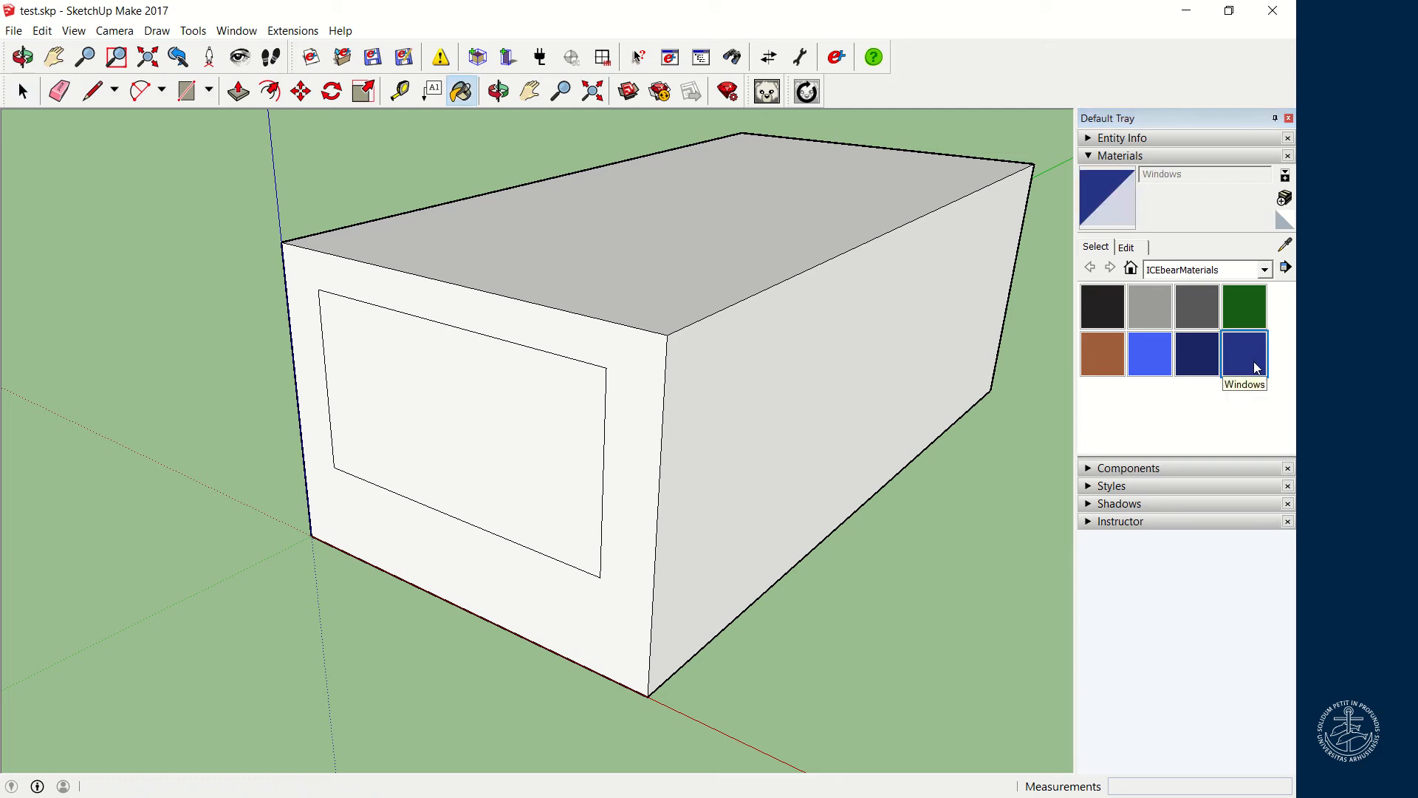
click(517, 407)
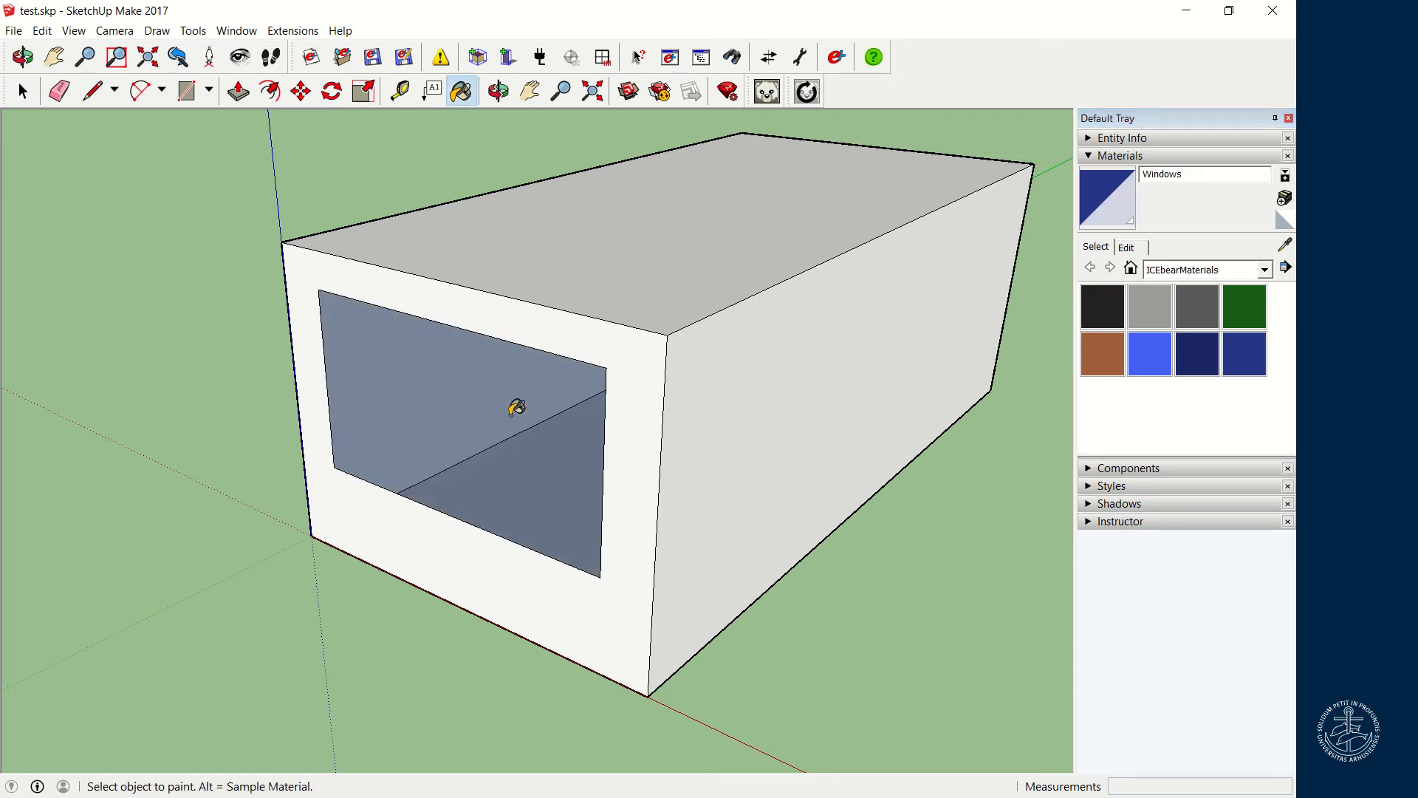
click(497, 91)
drag(554, 303, 605, 360)
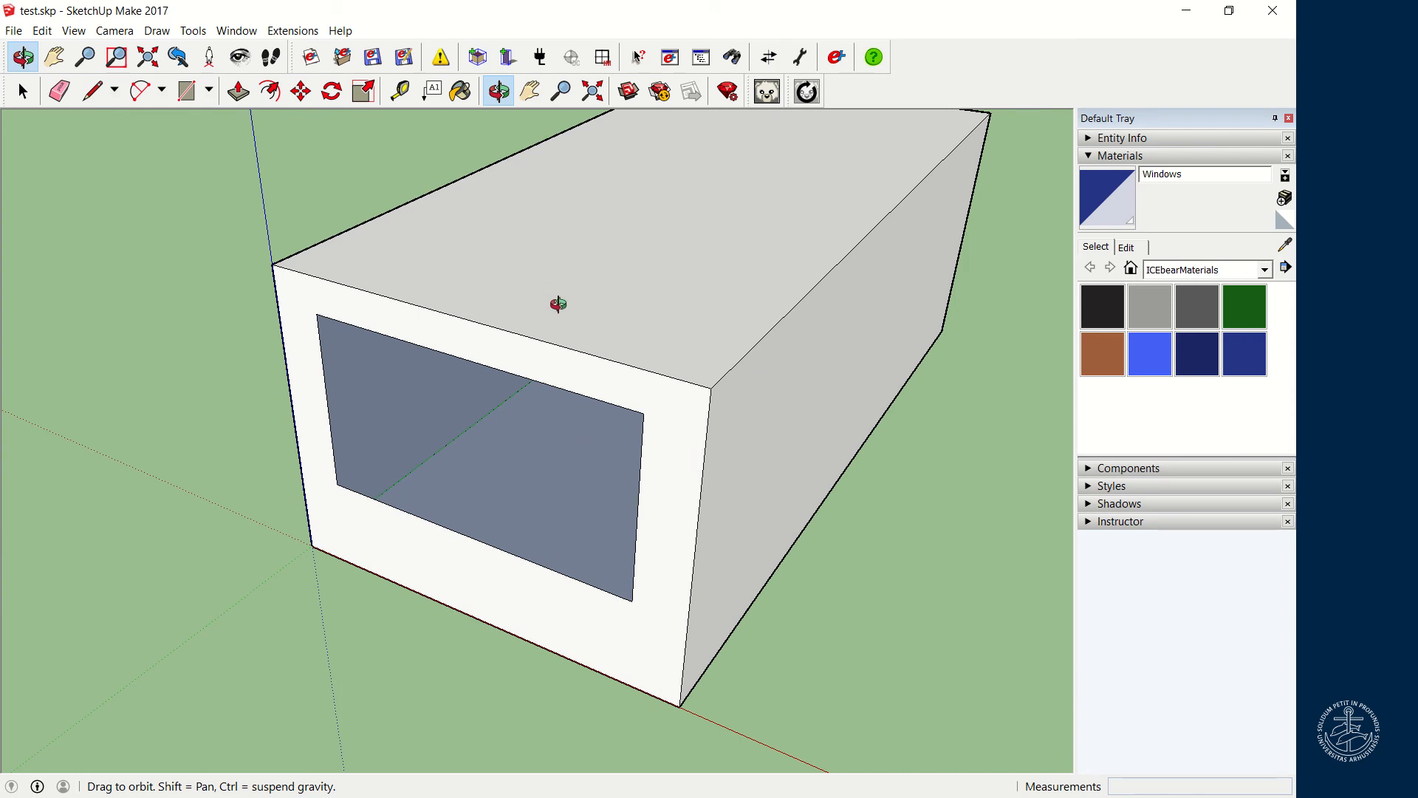
click(1154, 308)
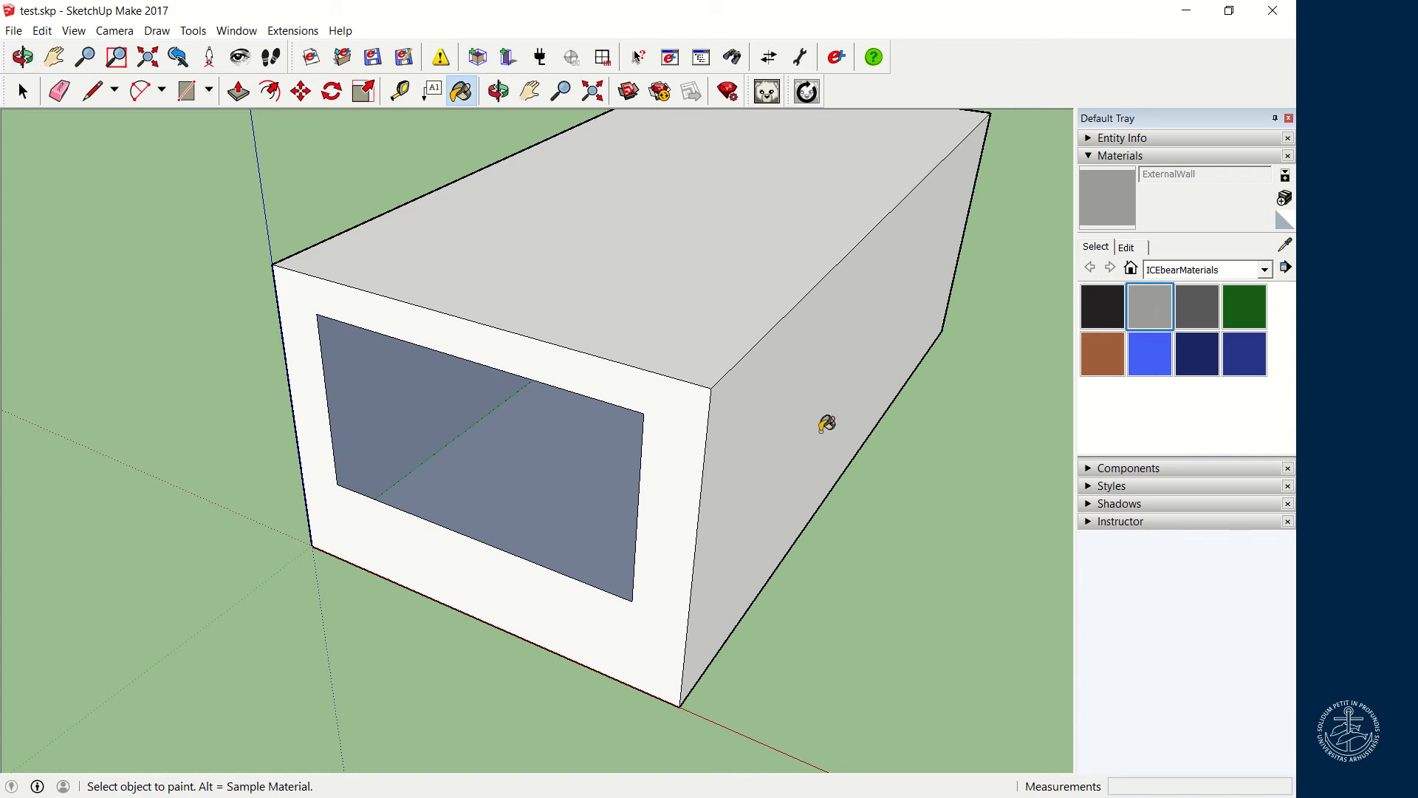
click(681, 490)
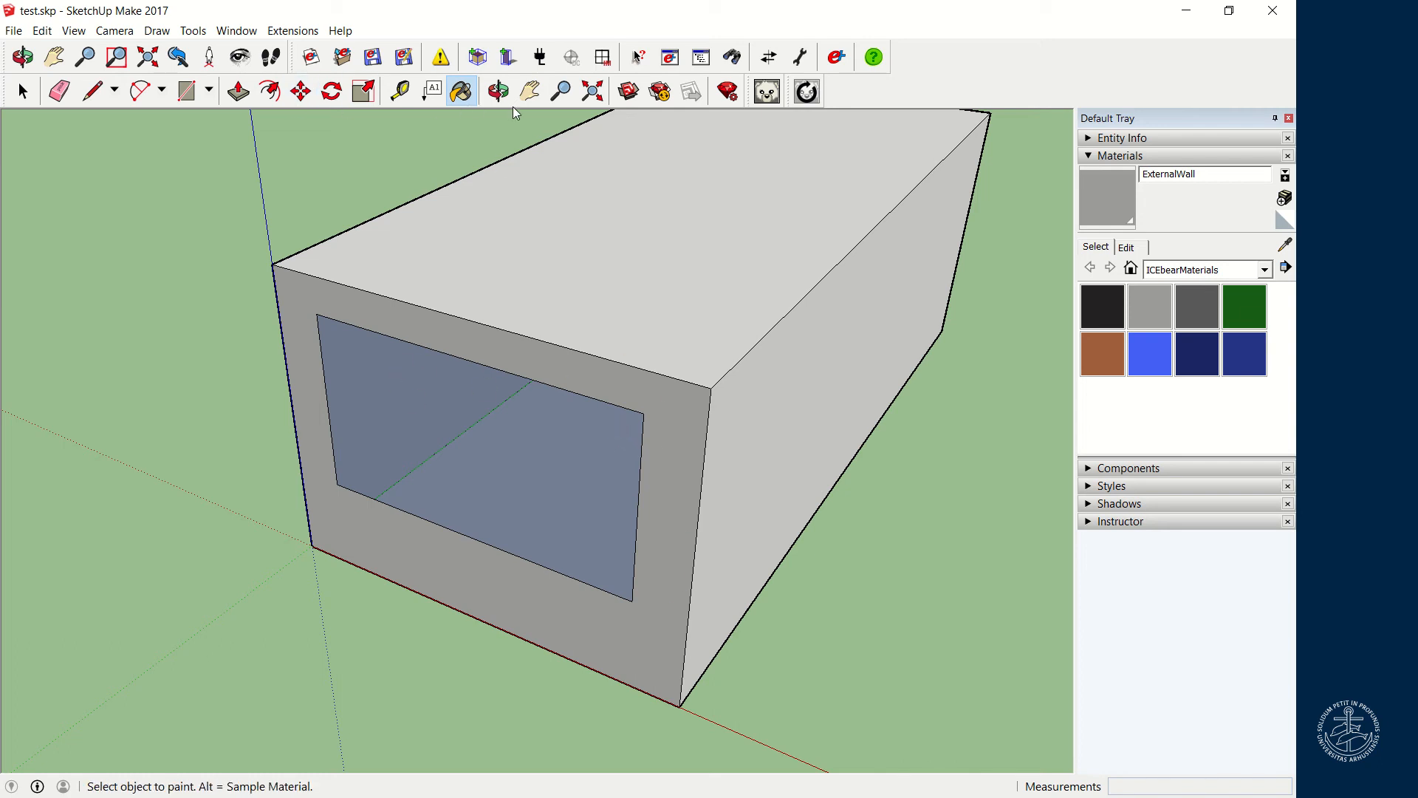
Paint the underside of the box with the Floor material
click(499, 91)
drag(732, 668, 644, 608)
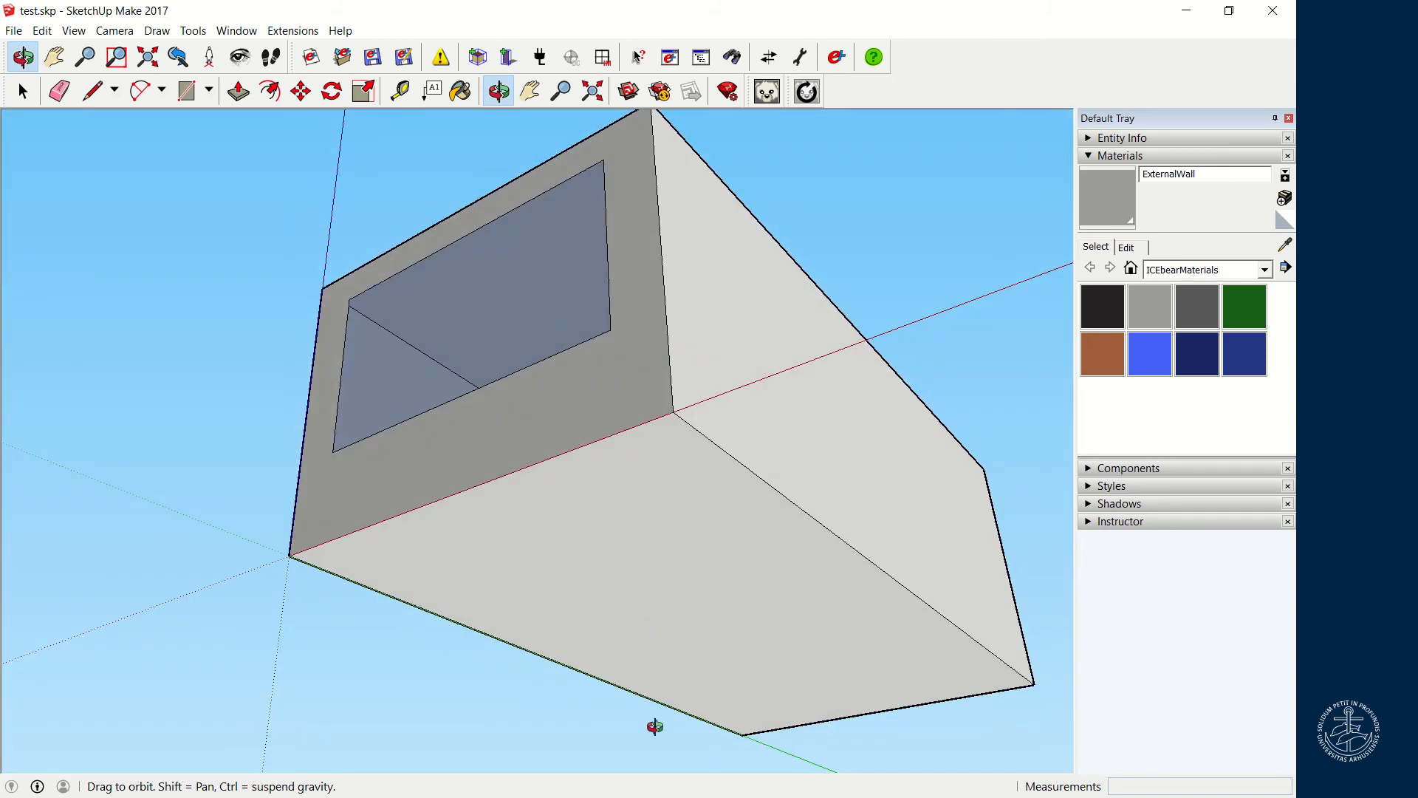
click(1205, 311)
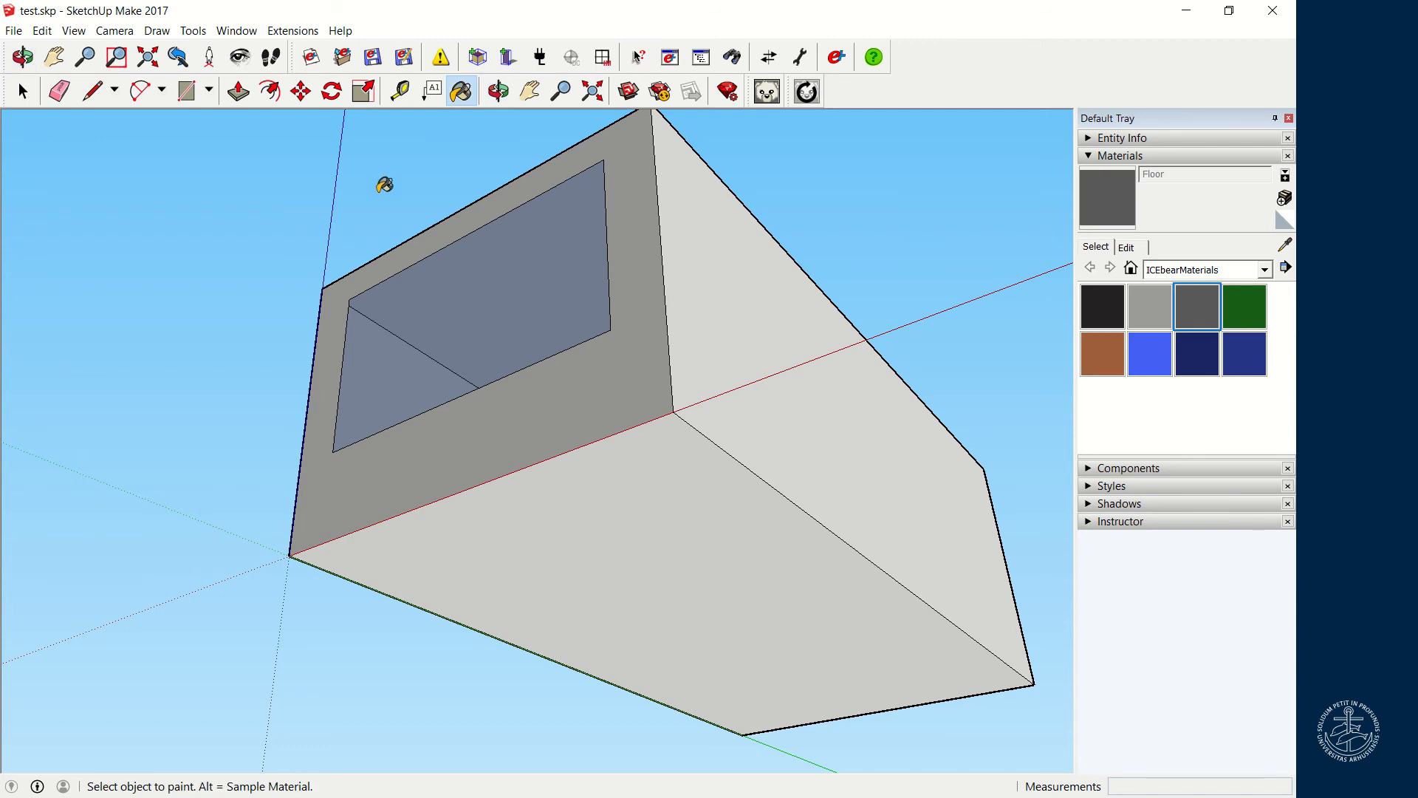
click(630, 523)
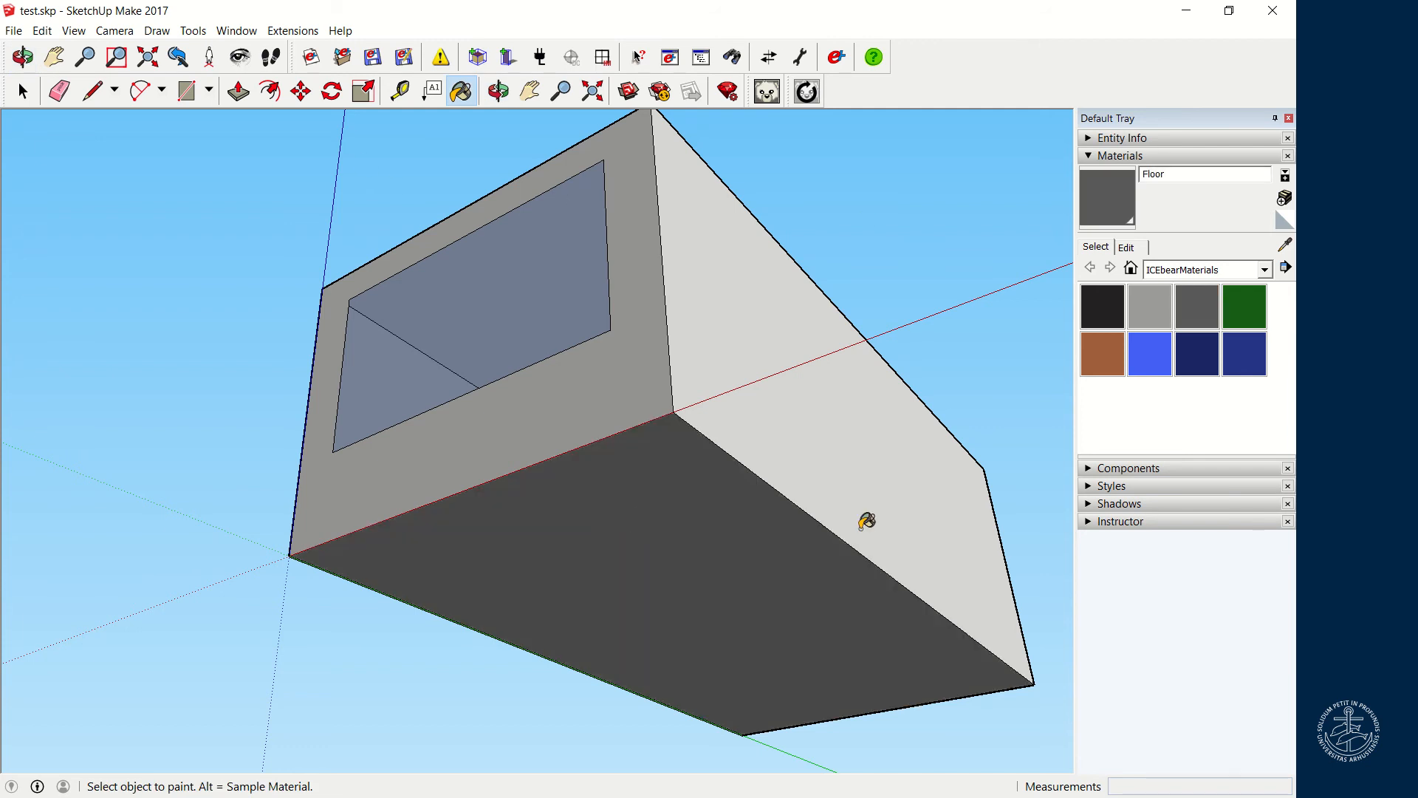
Try the FloorFacingGround material on the underside and repaint that face with Floor
click(1249, 309)
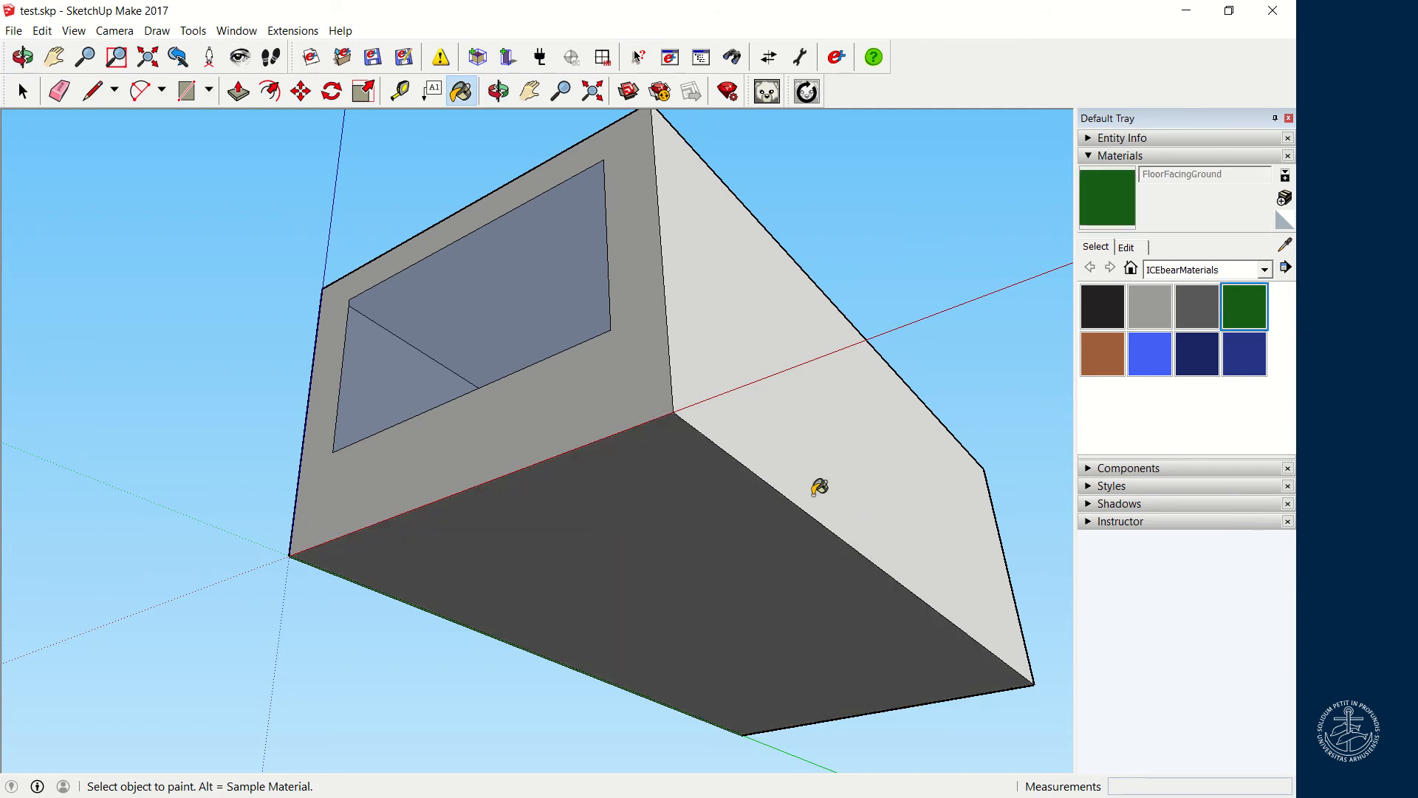
click(760, 526)
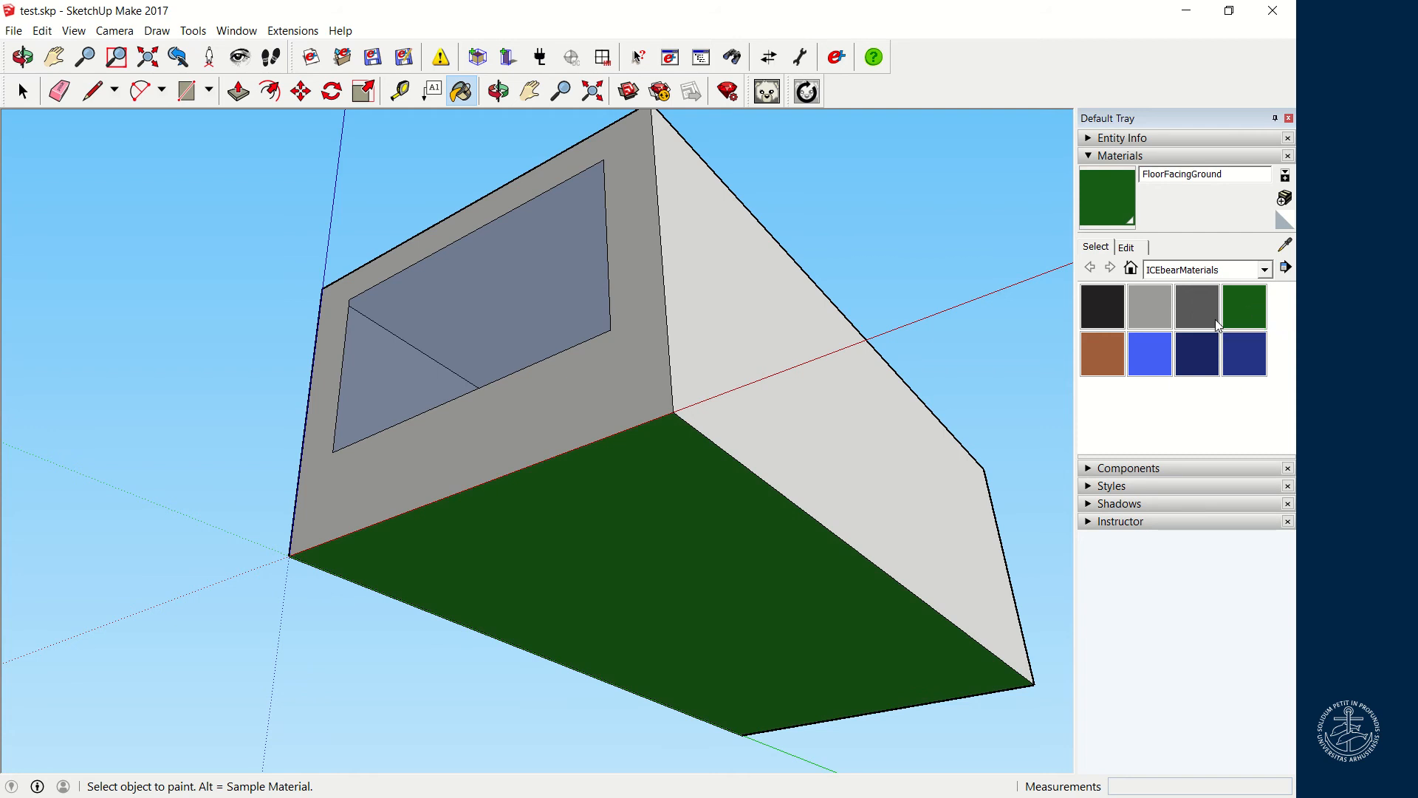
click(1194, 316)
click(737, 533)
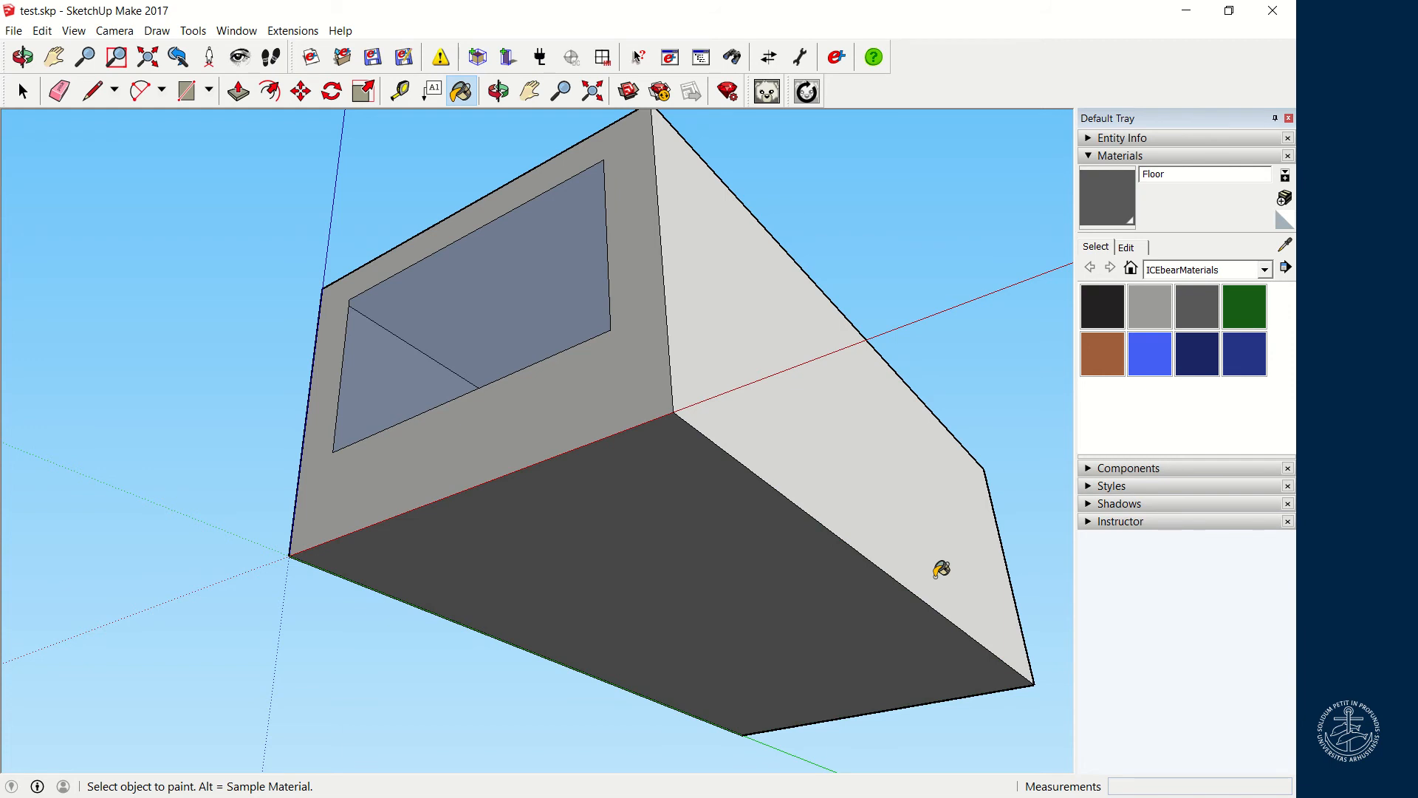
click(499, 99)
drag(481, 231, 516, 485)
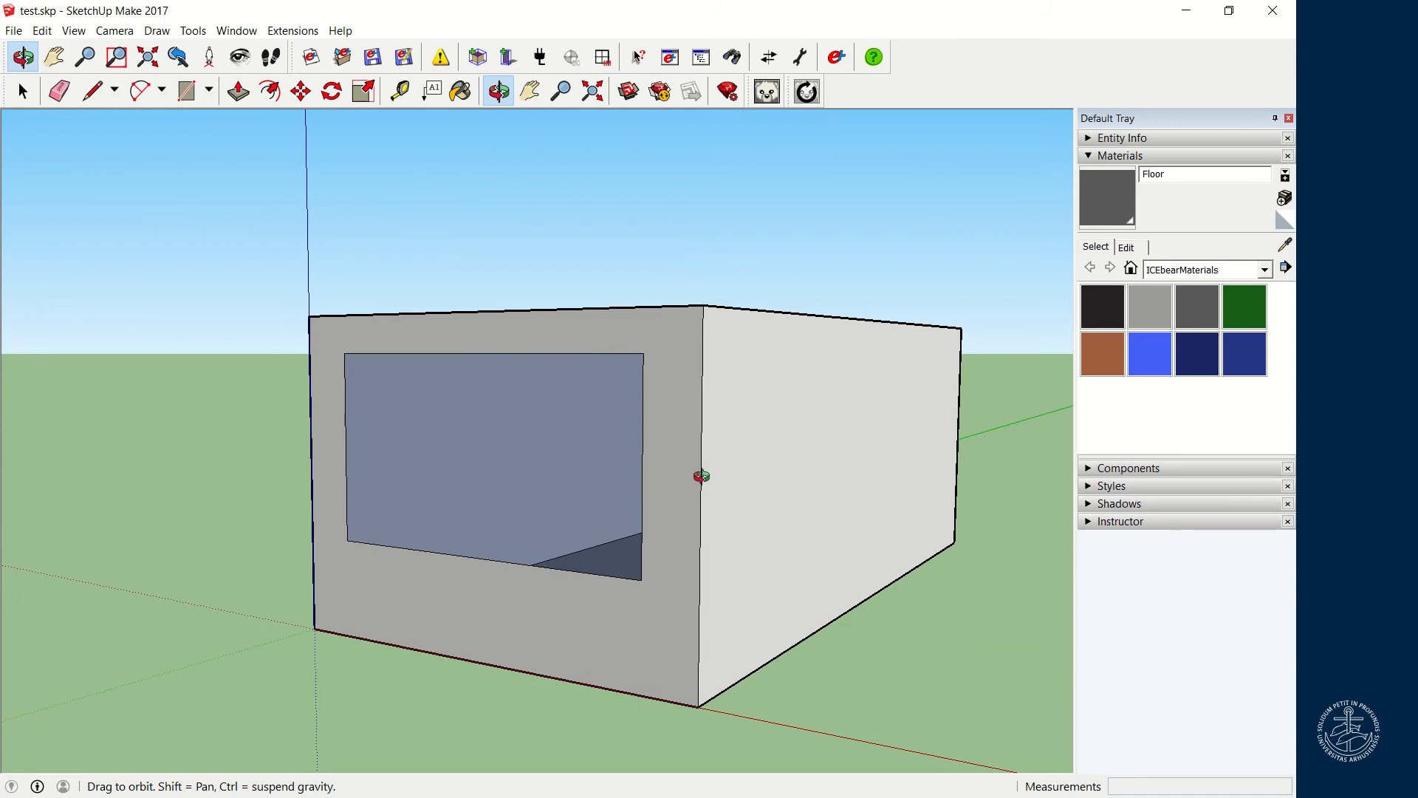
drag(703, 475, 685, 550)
drag(795, 500, 487, 627)
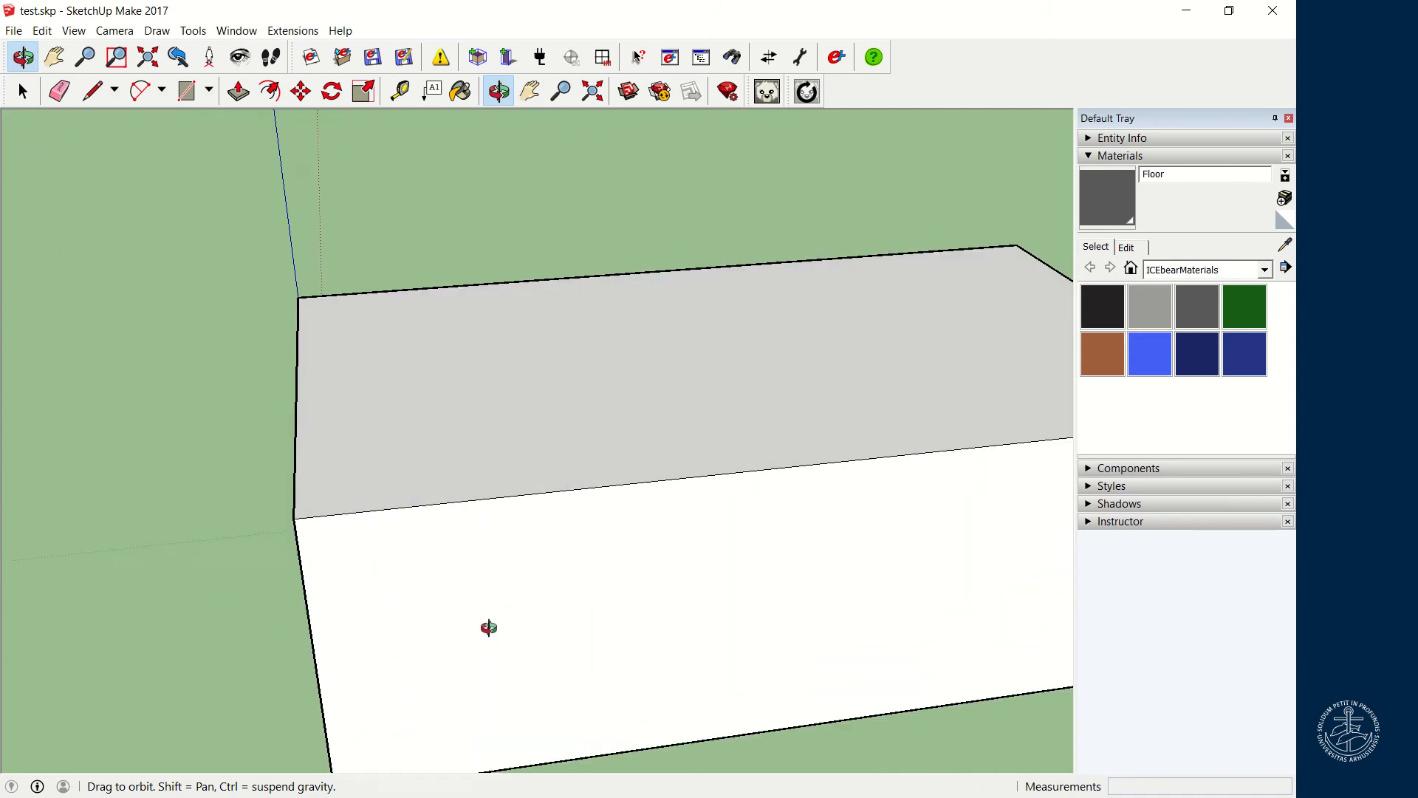
drag(763, 564, 649, 668)
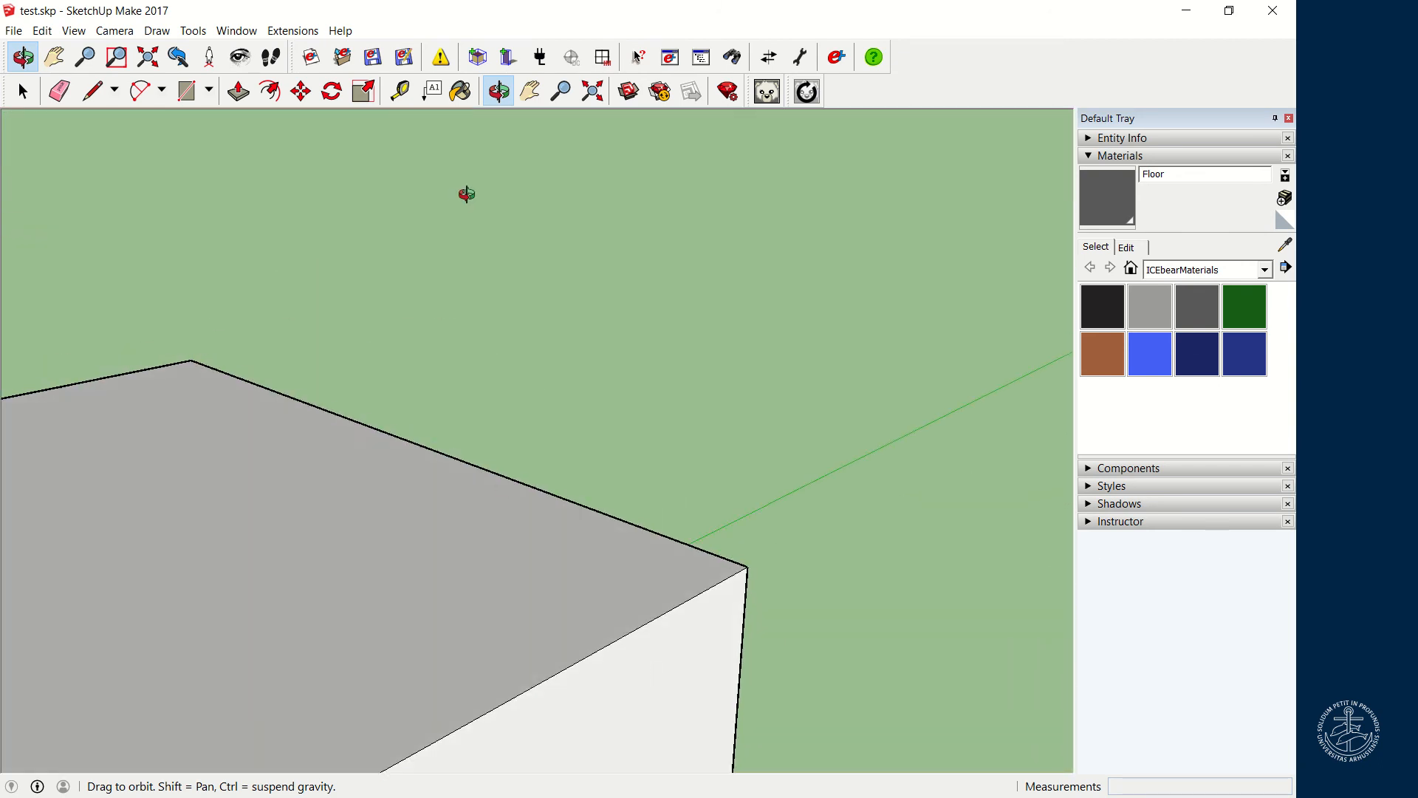
Launch the ICEbear simulation window for the room model and review the surface areas listed under its geometry inputs
click(531, 91)
drag(291, 484, 608, 136)
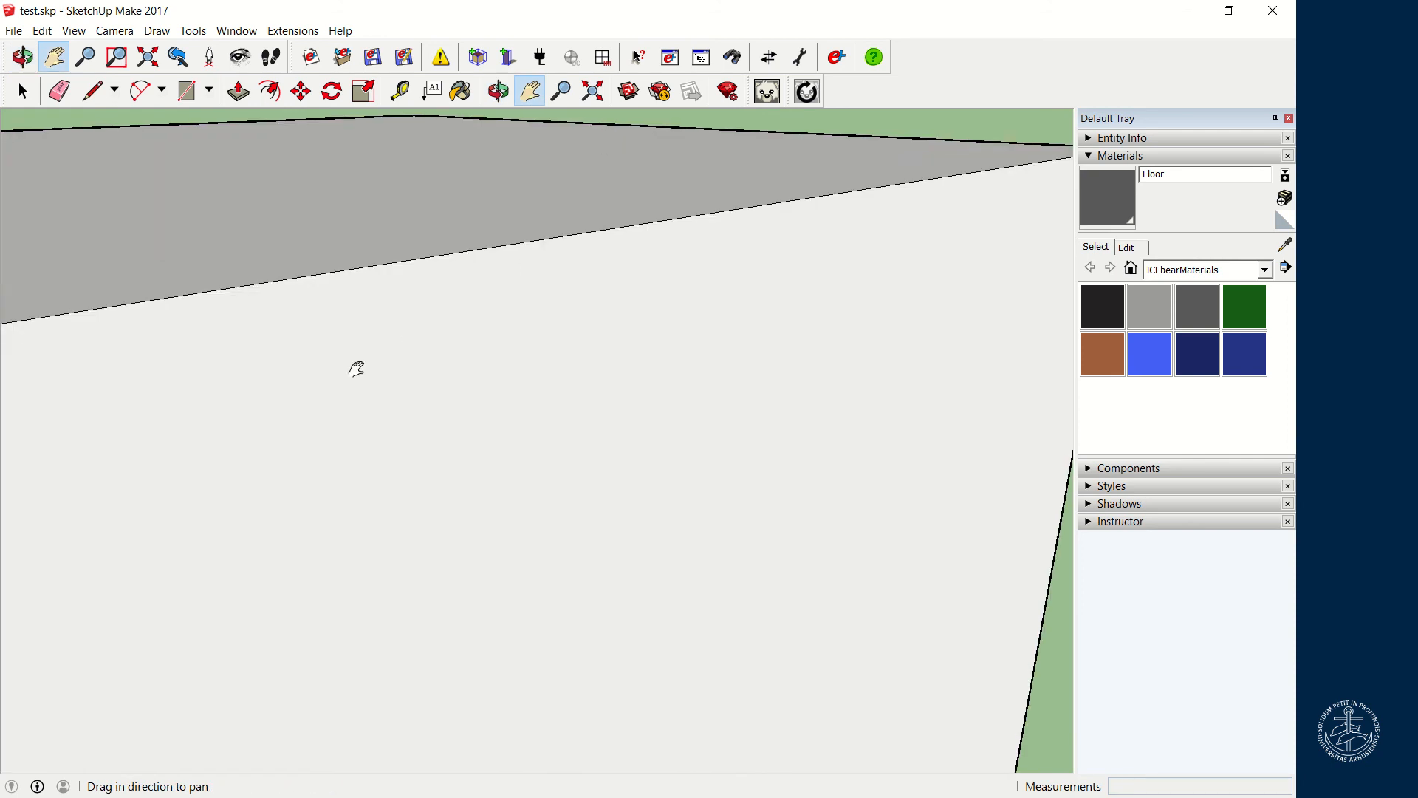
drag(358, 367, 543, 418)
scroll(628, 387, down, 5)
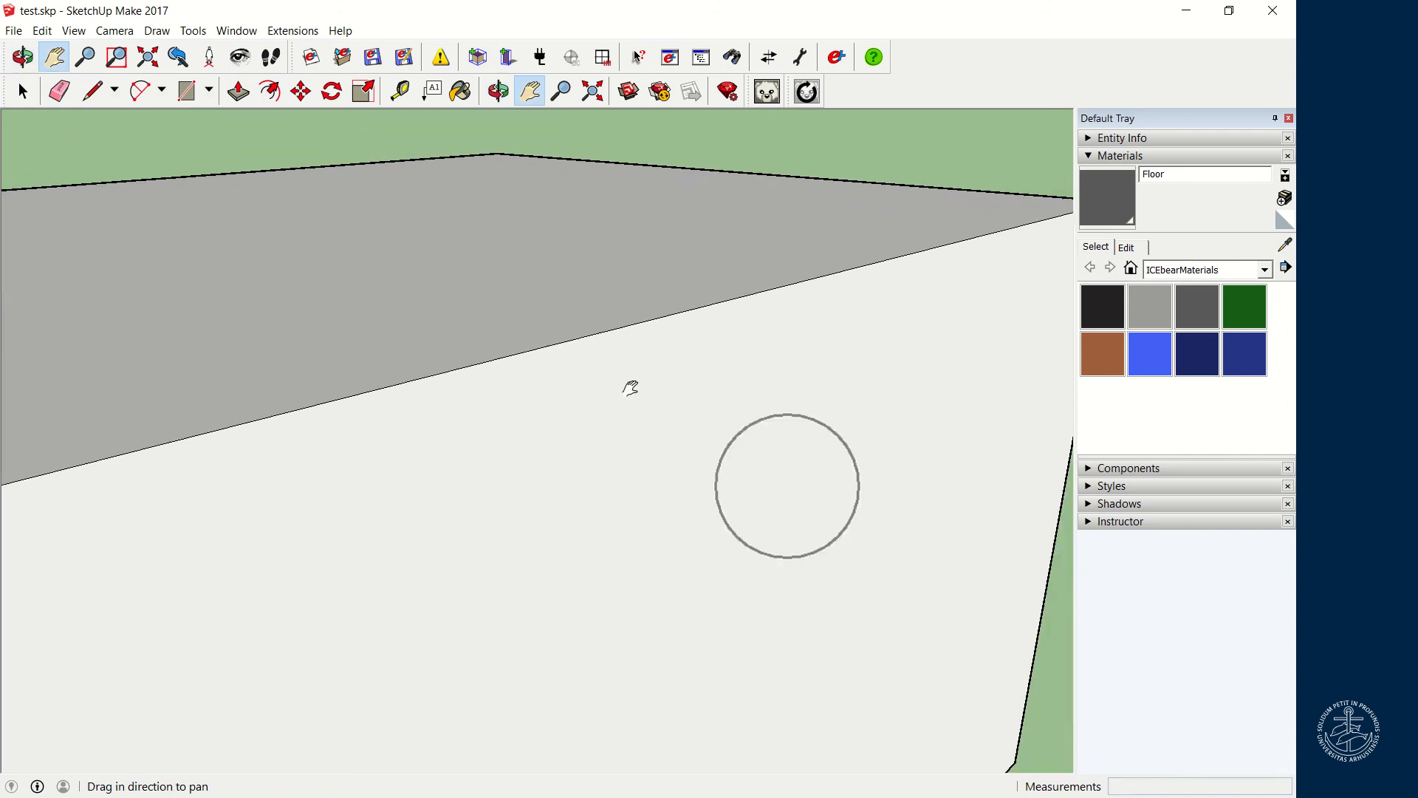
scroll(630, 387, down, 8)
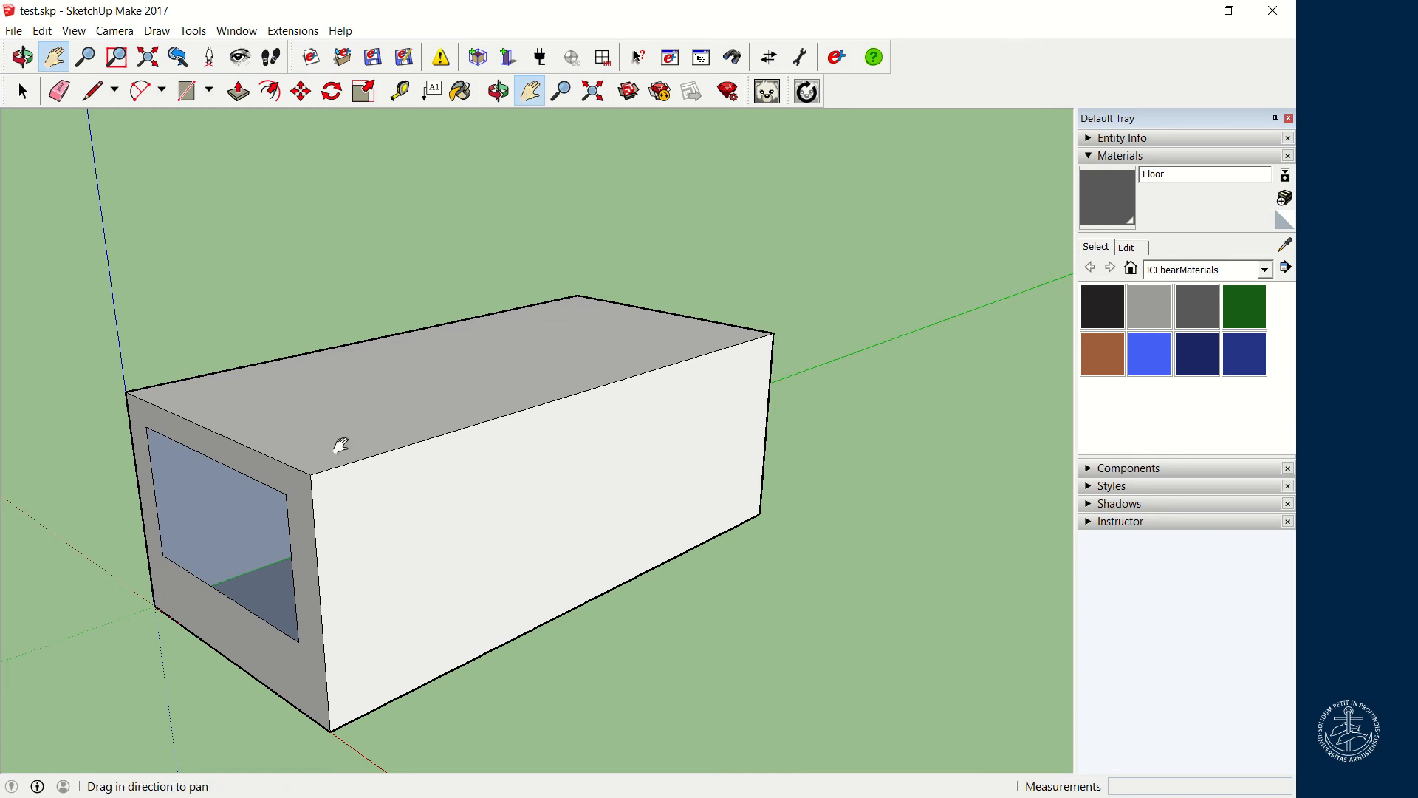
drag(347, 448, 641, 381)
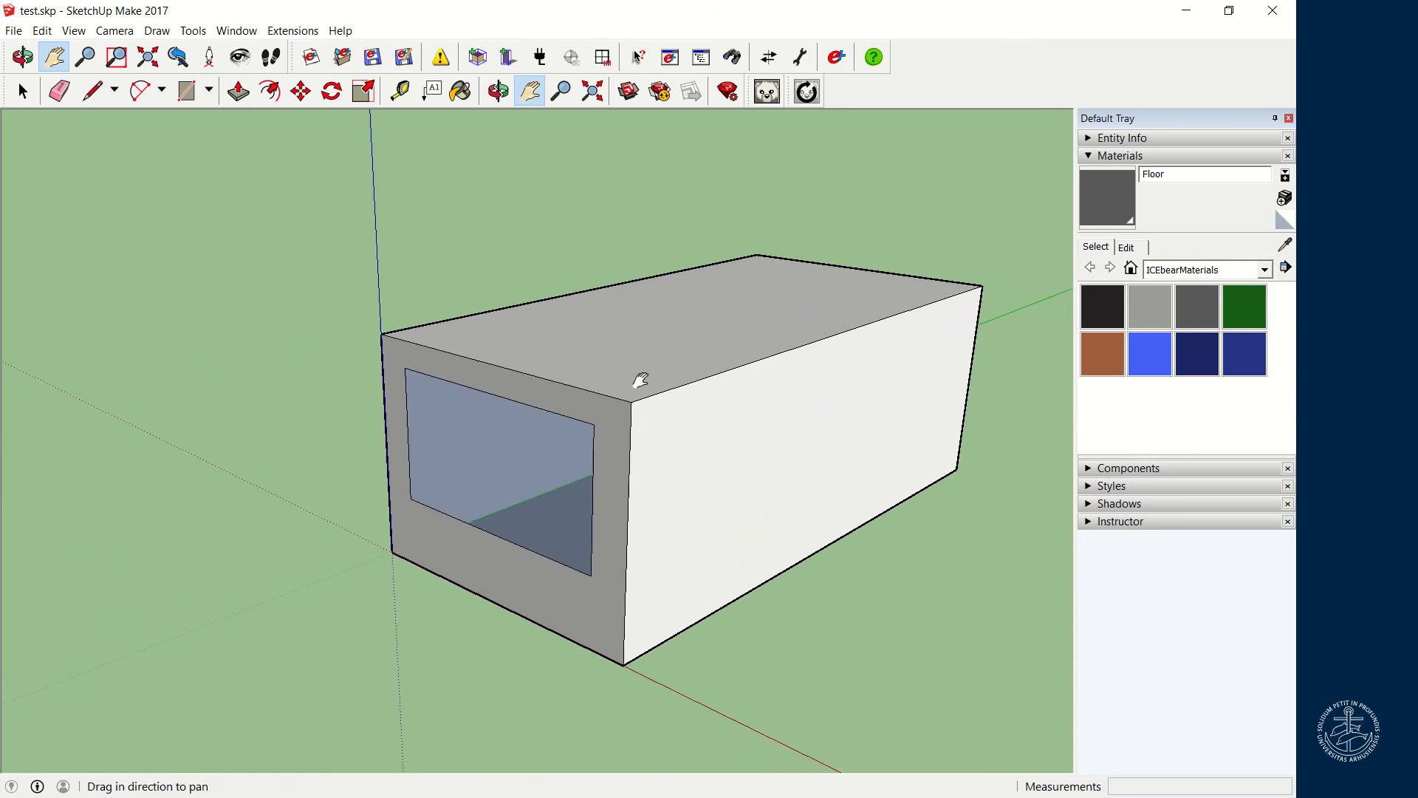
drag(665, 427, 662, 362)
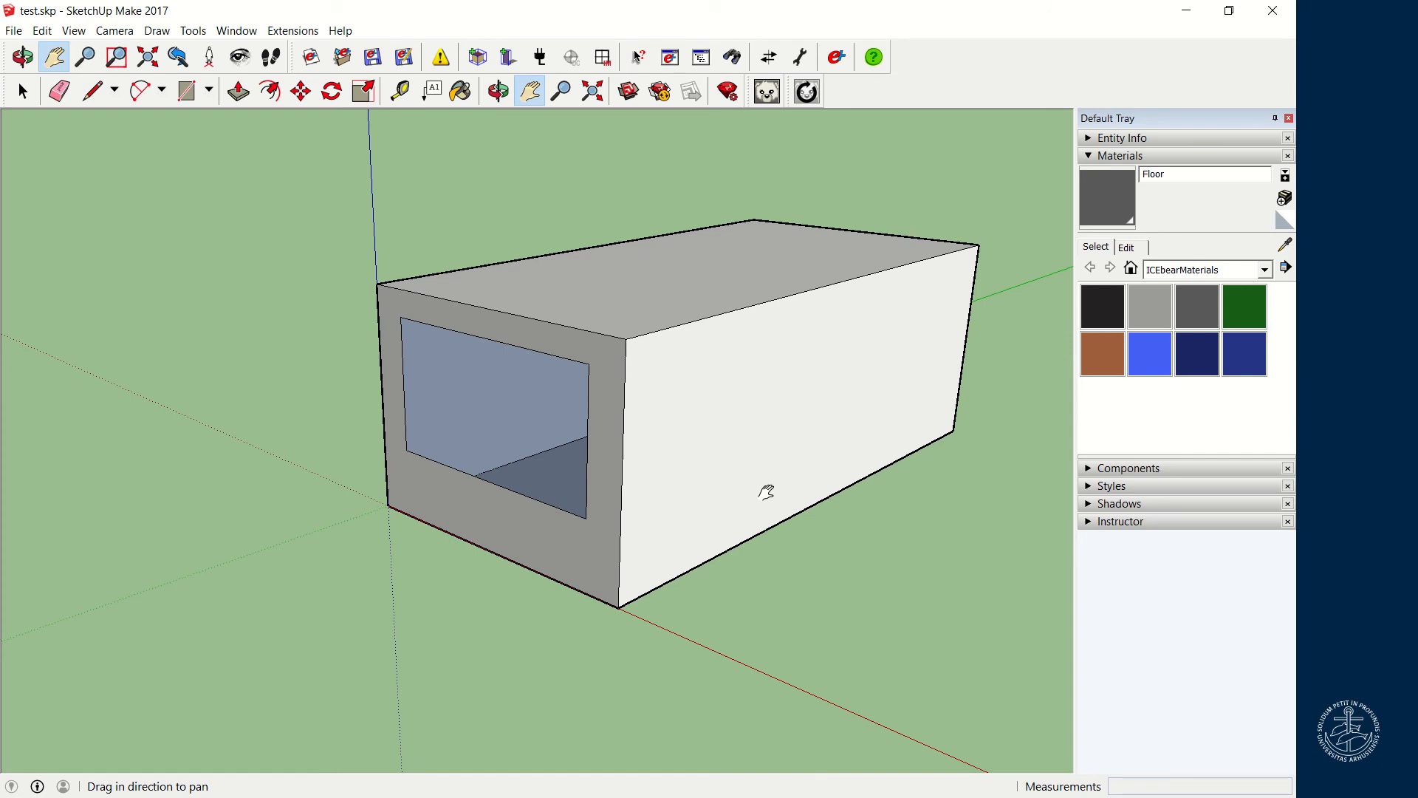
click(769, 96)
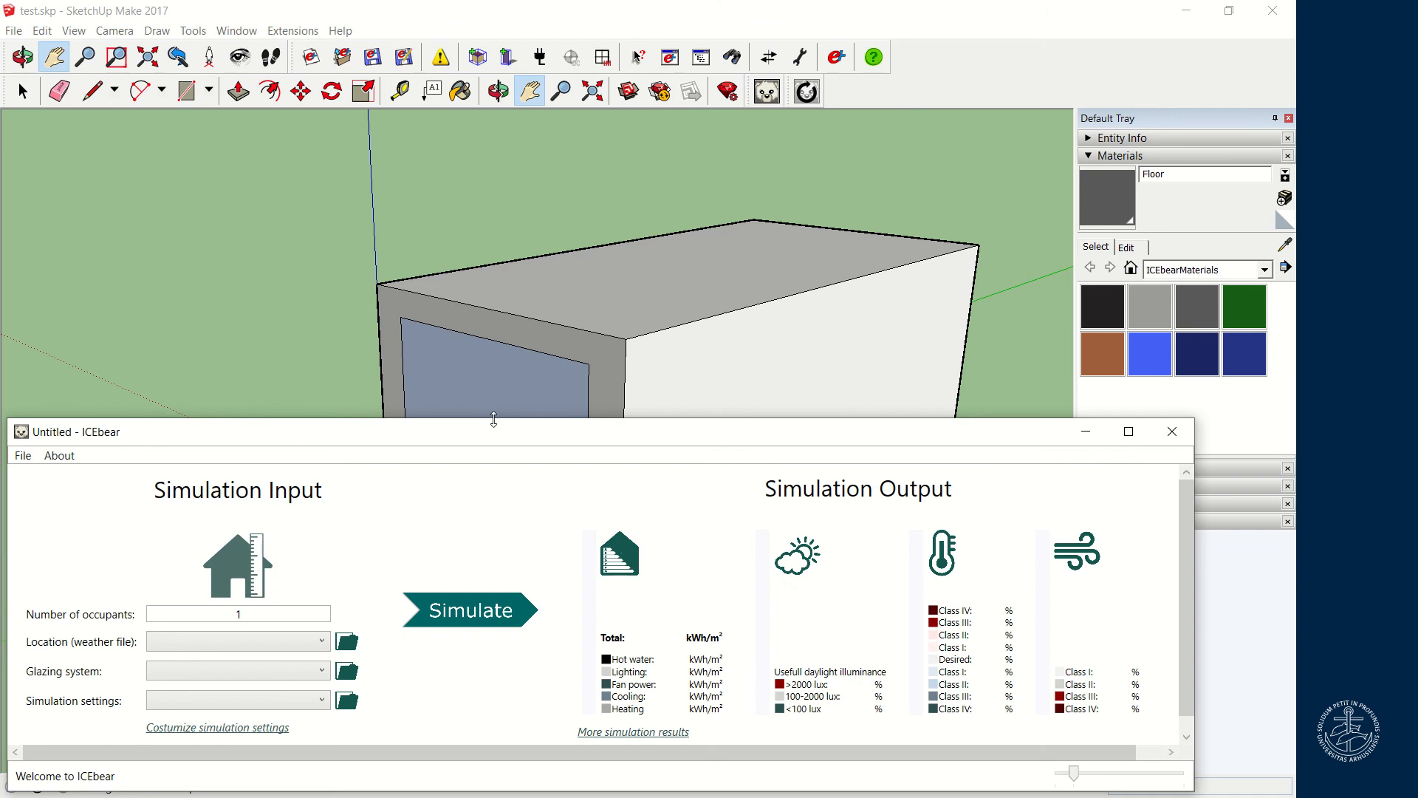
mouse_move(490, 440)
mouse_down()
mouse_move(494, 547)
mouse_move(493, 413)
mouse_up()
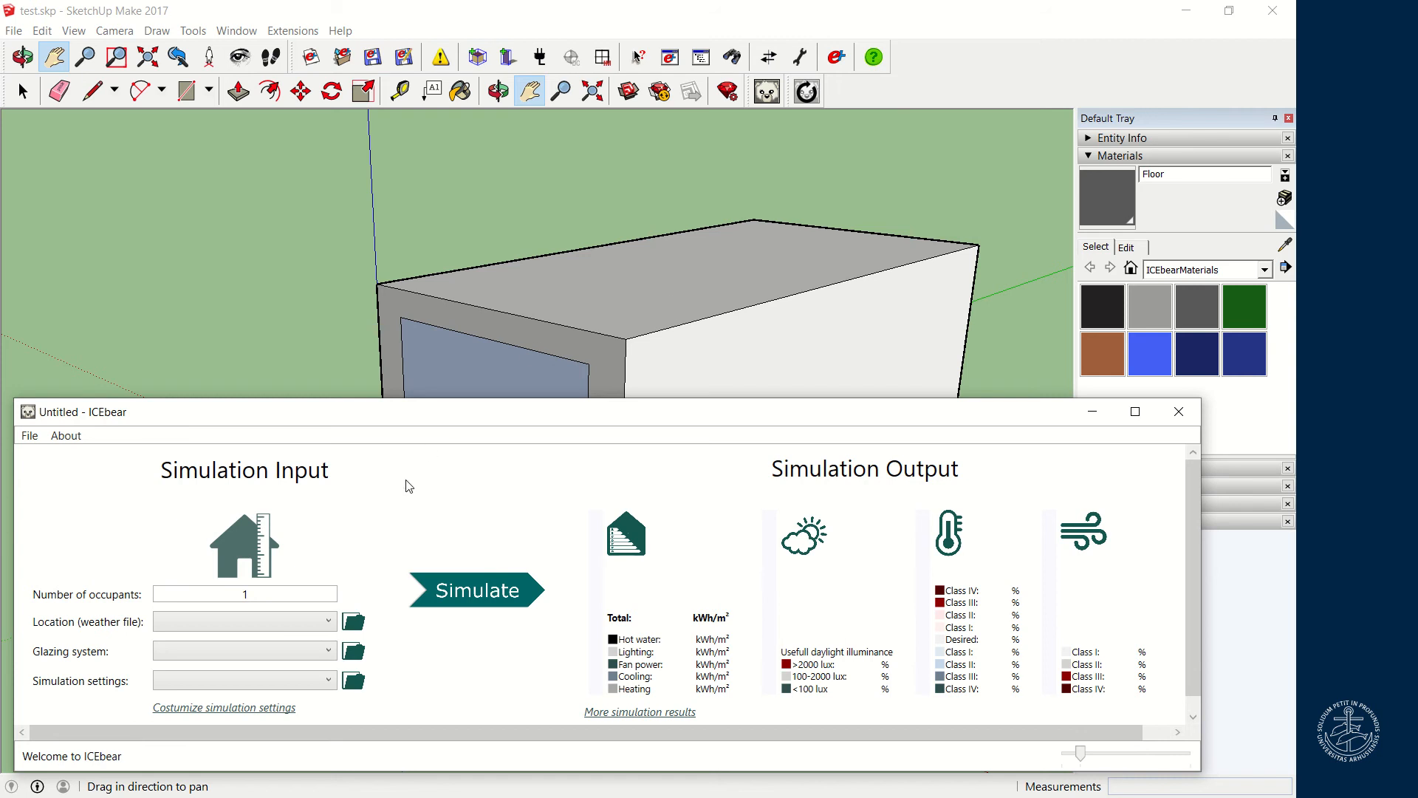
click(246, 543)
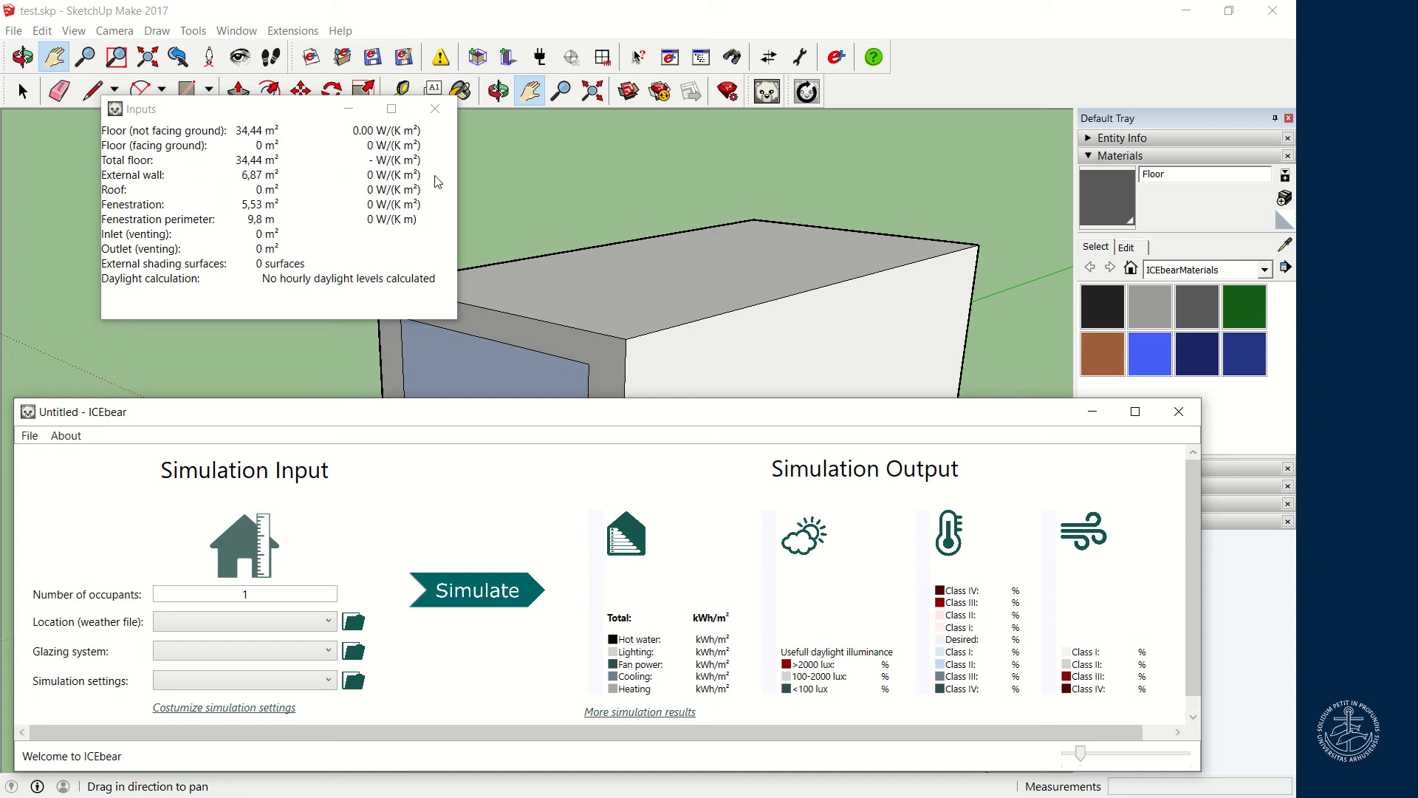
click(435, 111)
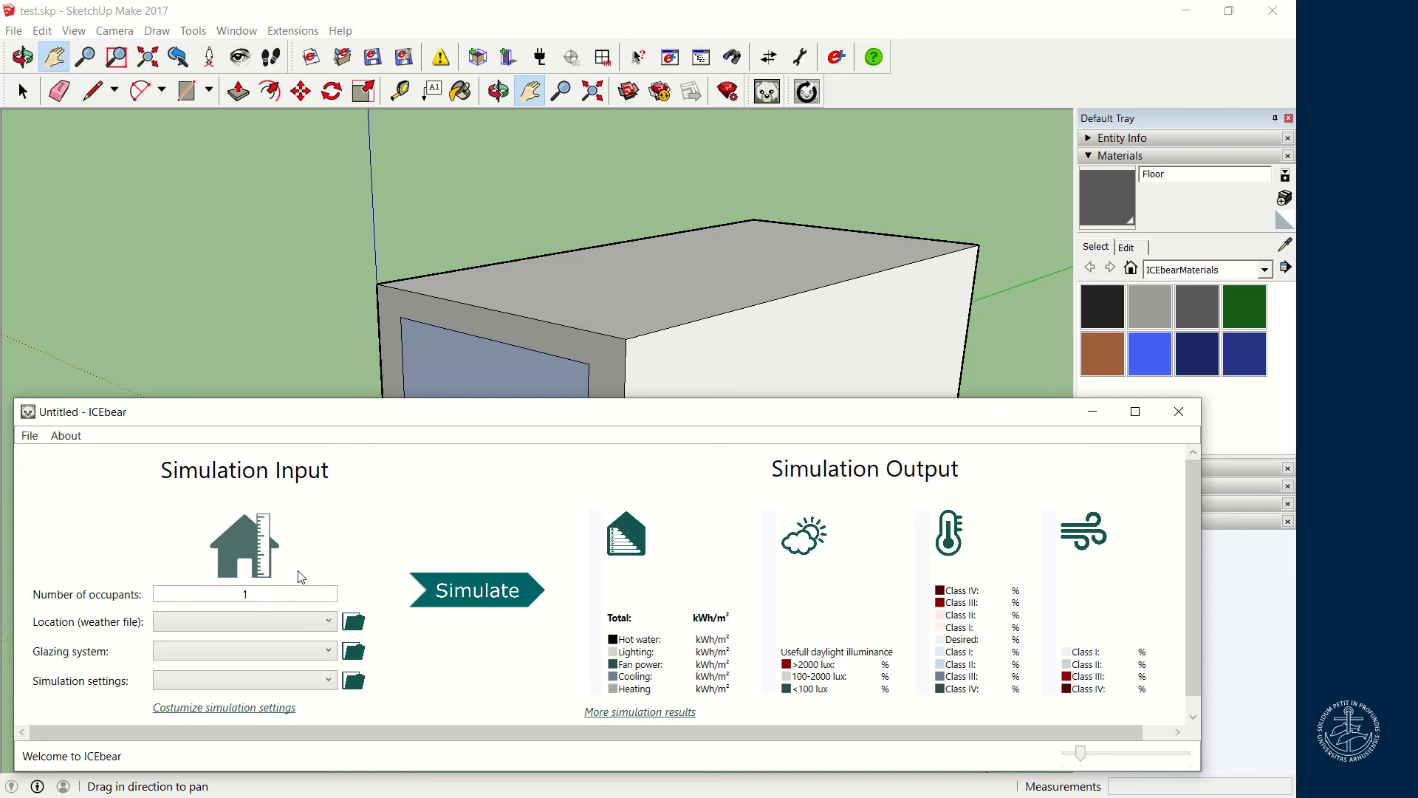
Set the number of occupants to 2 and the weather file to DNK_DRY2013.epw, checking the weather files folder
double_click(254, 595)
text(2)
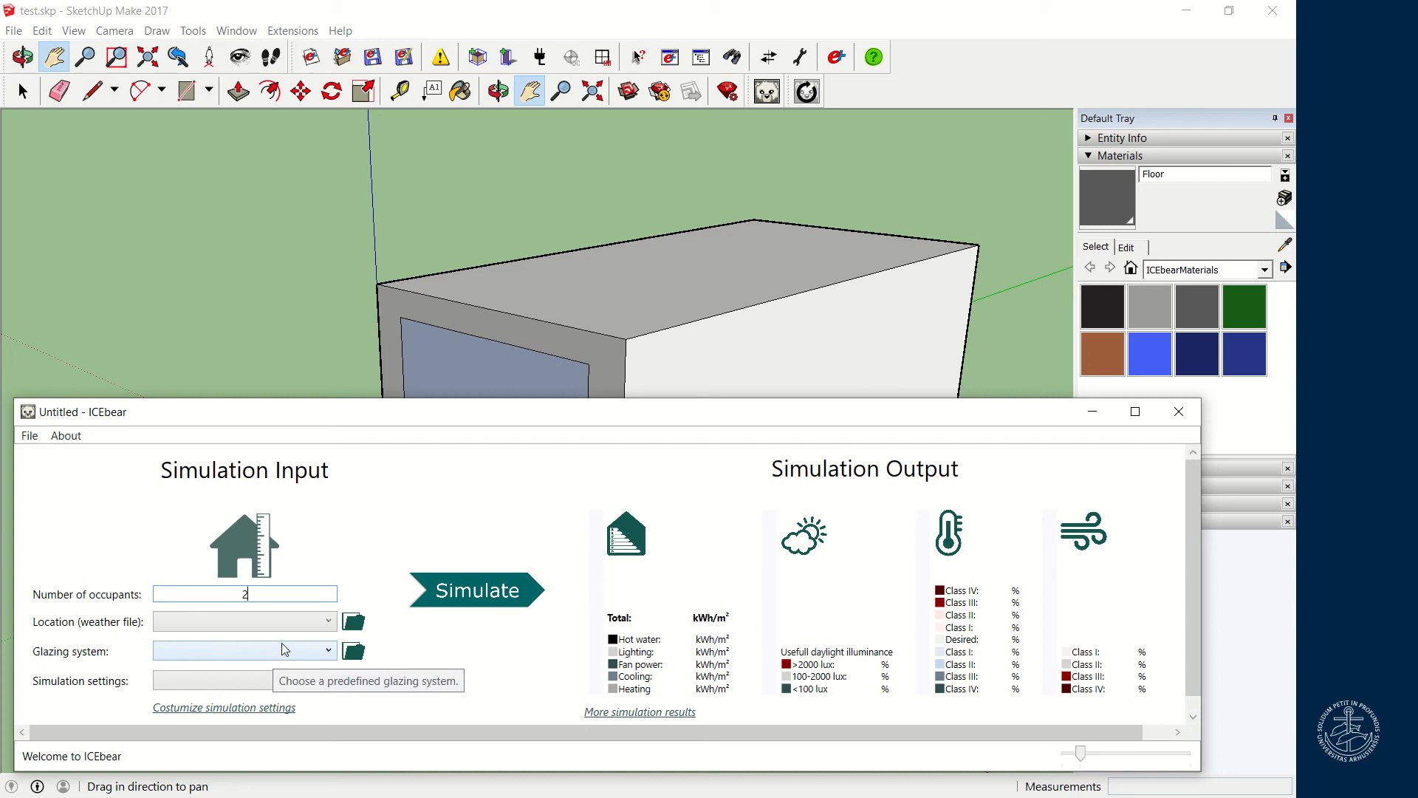
click(332, 624)
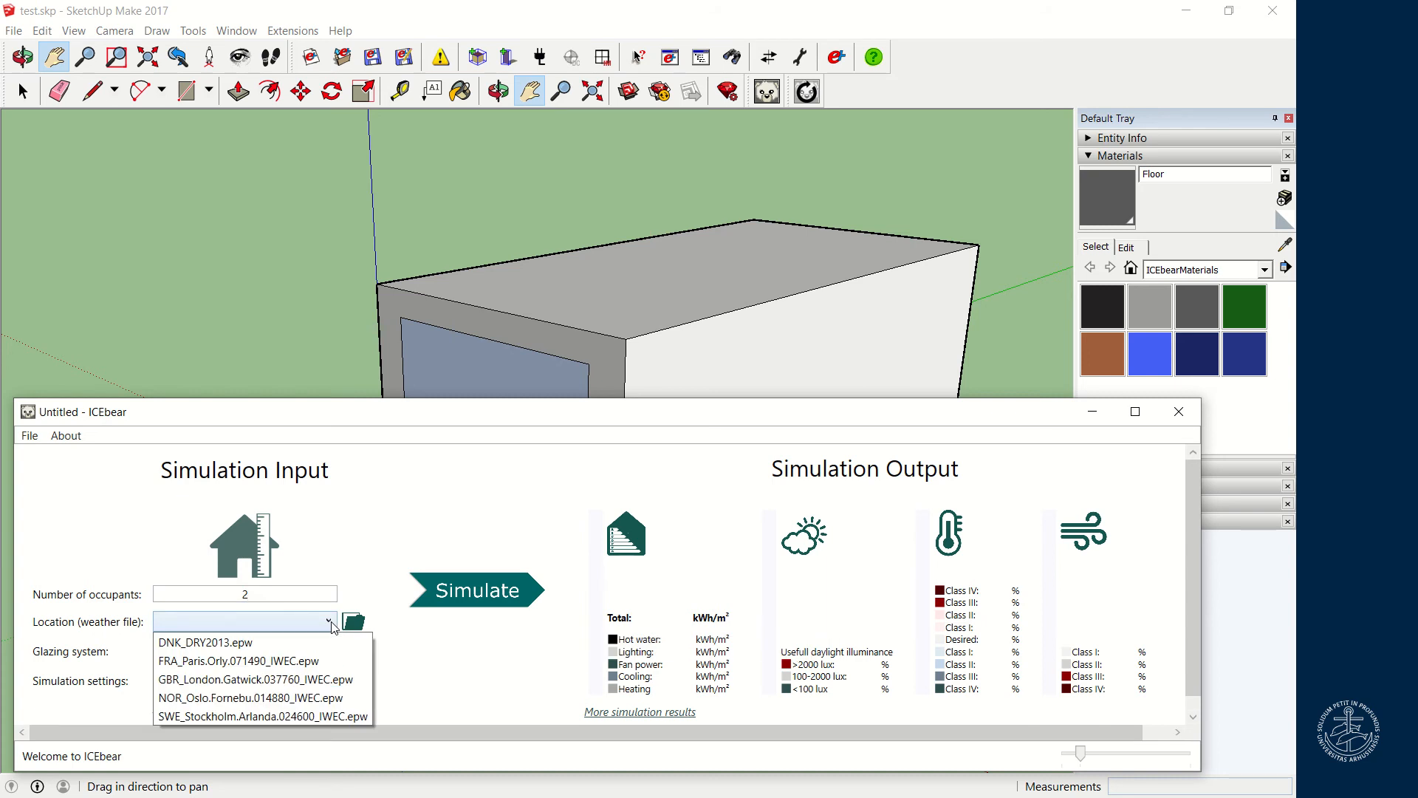
click(299, 641)
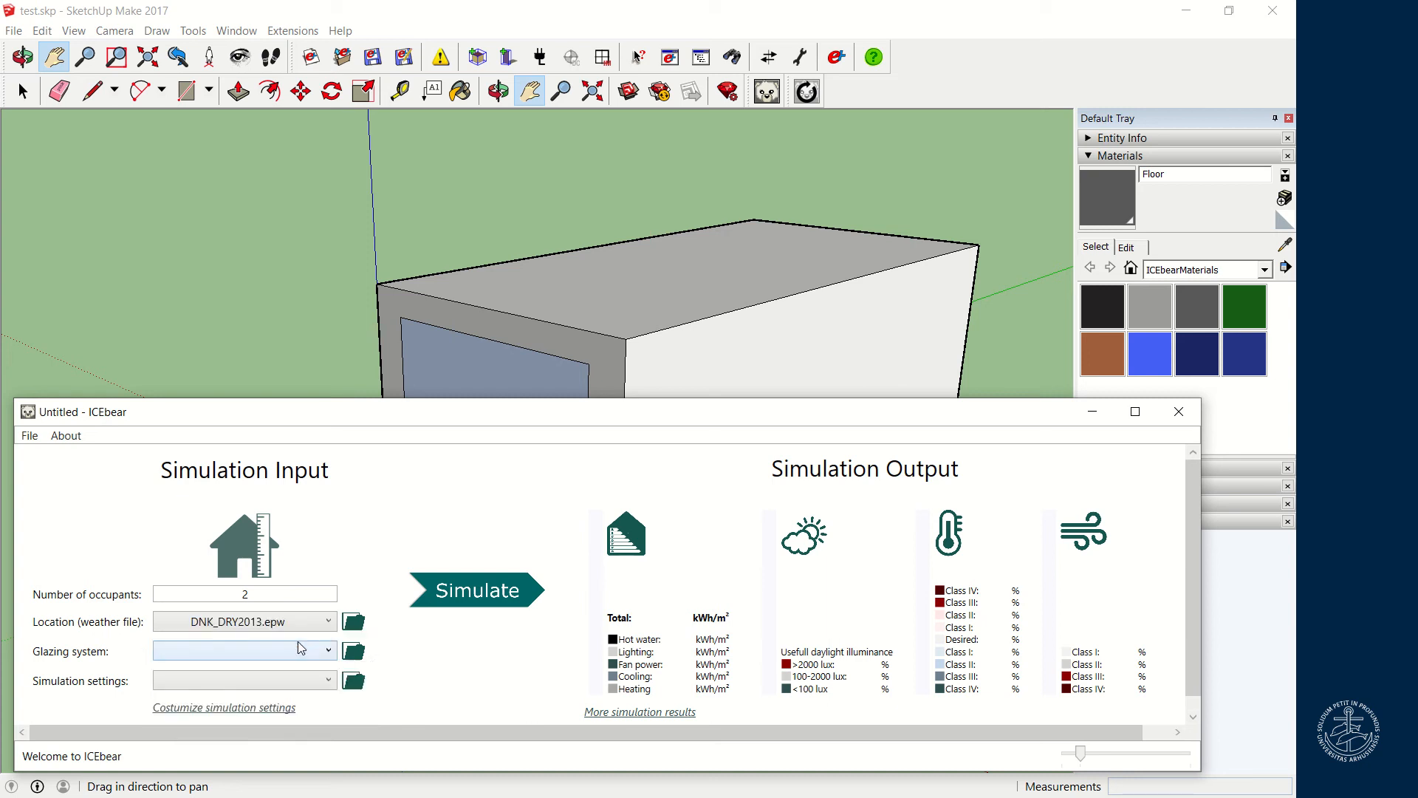
click(353, 625)
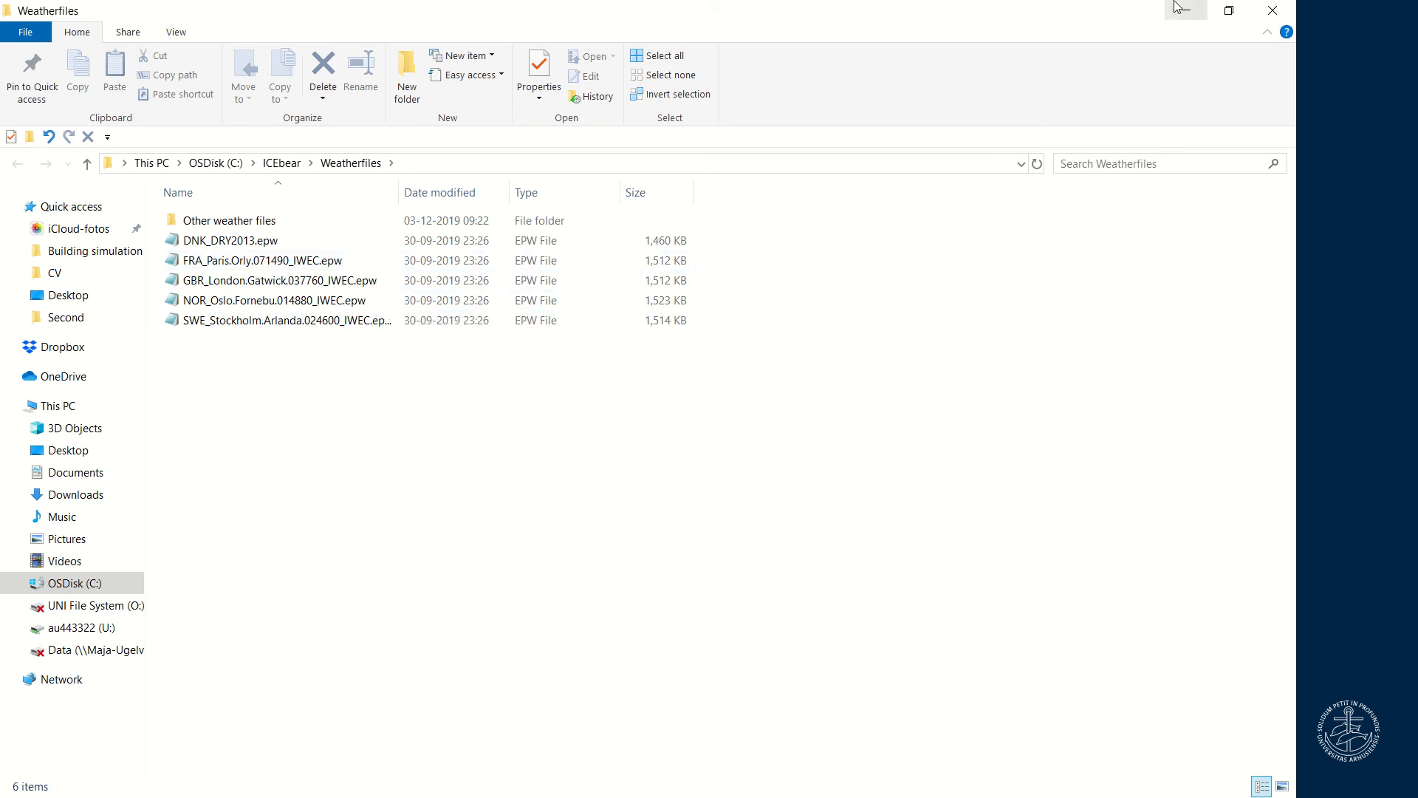
click(1259, 17)
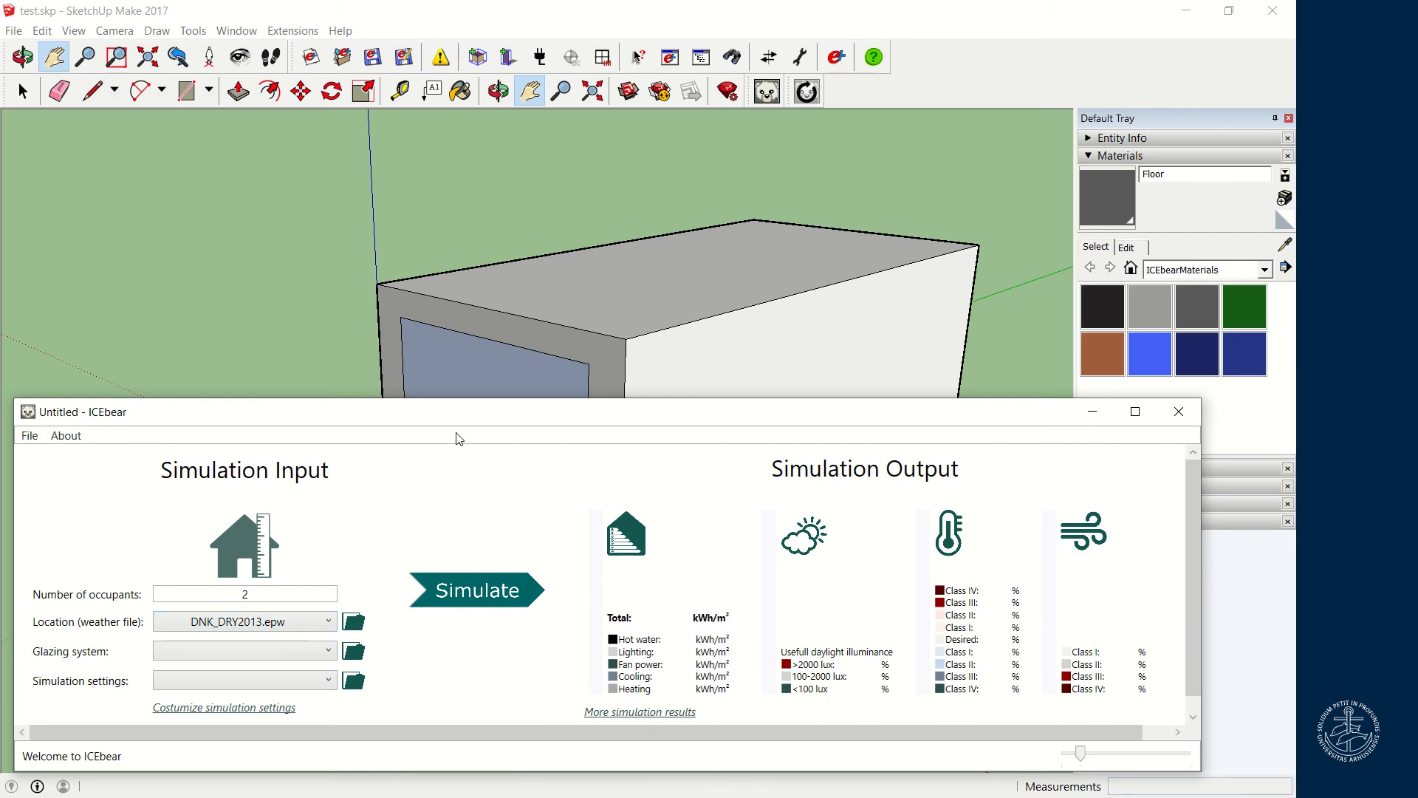
Look through the predefined glazing systems and choose double layer, 4-14Ar(90%)-lowE4.txt
click(327, 652)
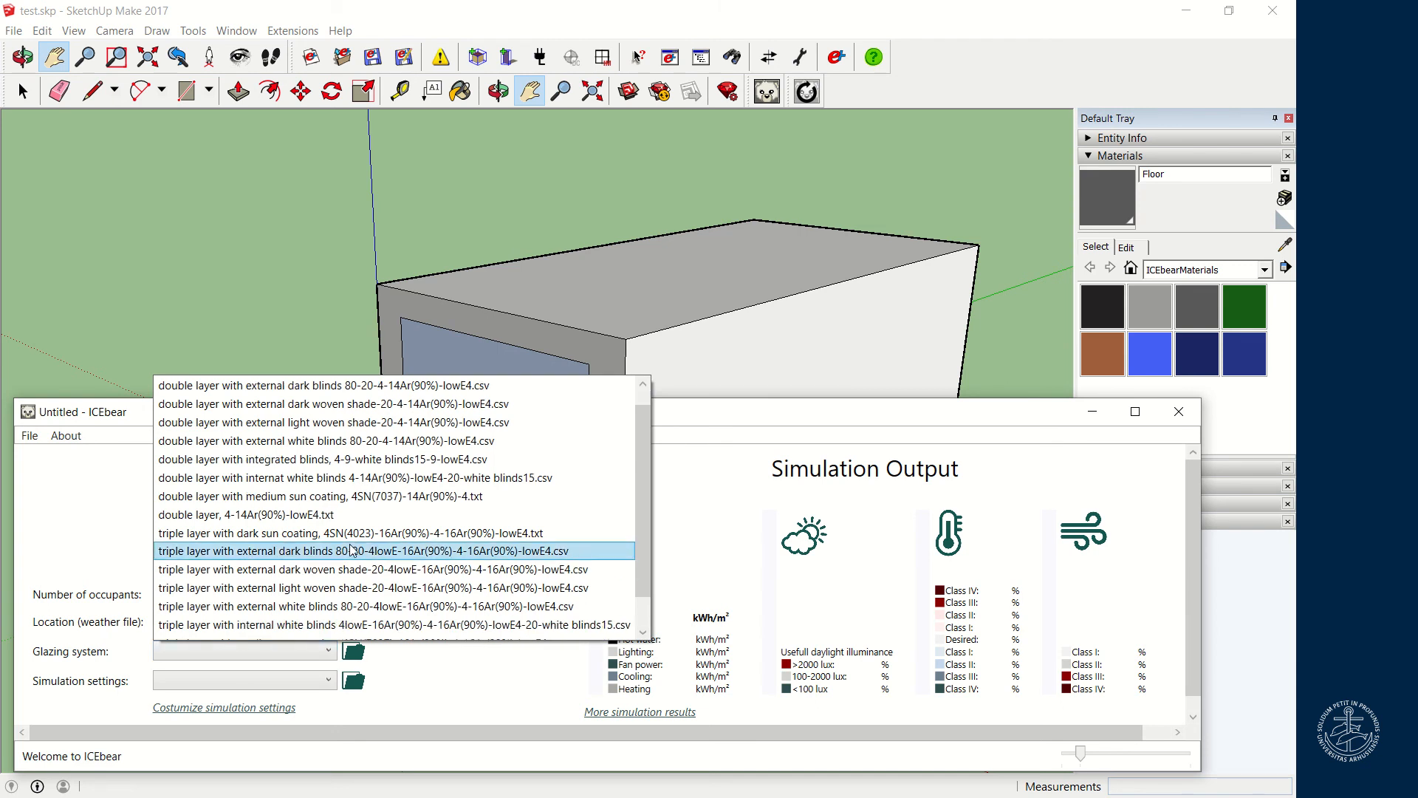
scroll(353, 526, down, 1)
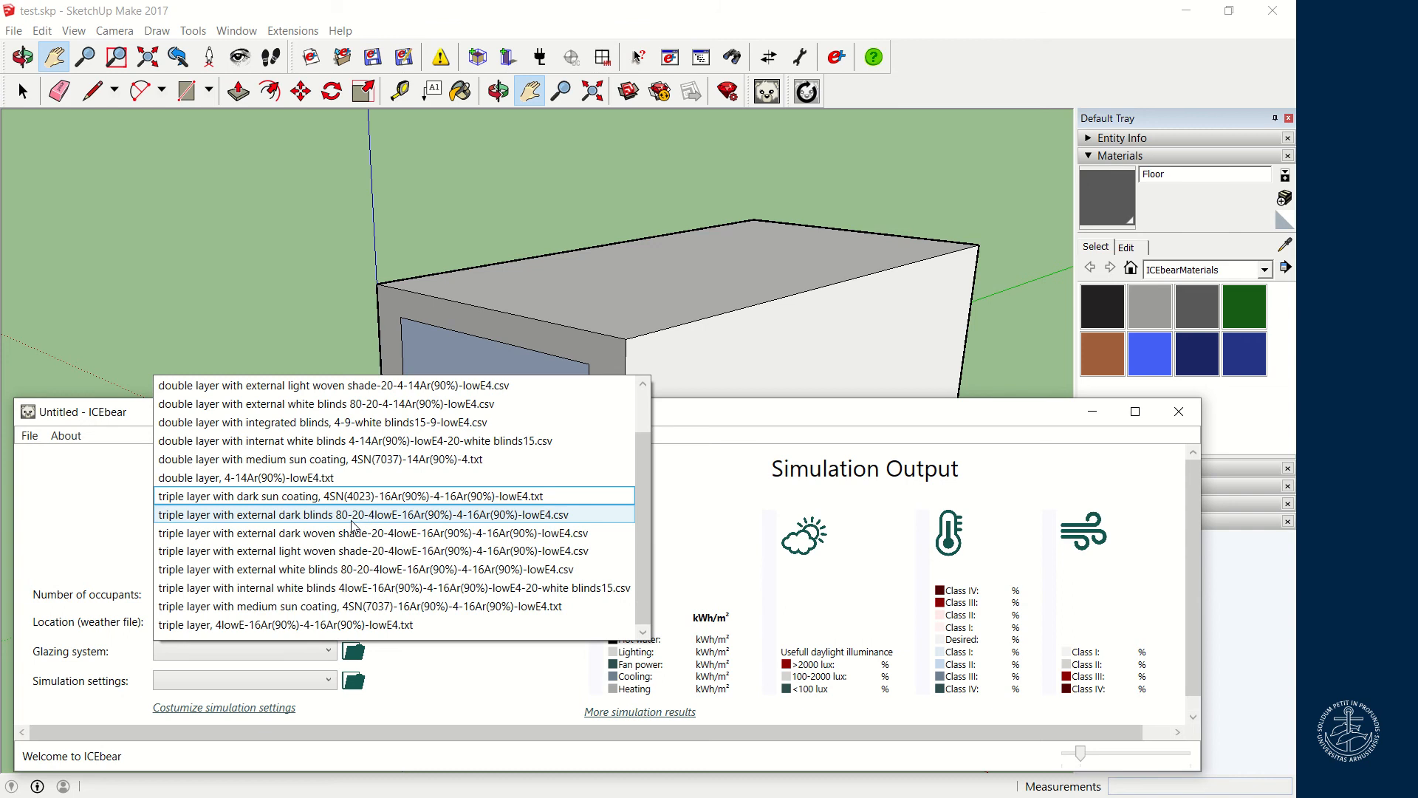
scroll(353, 526, up, 1)
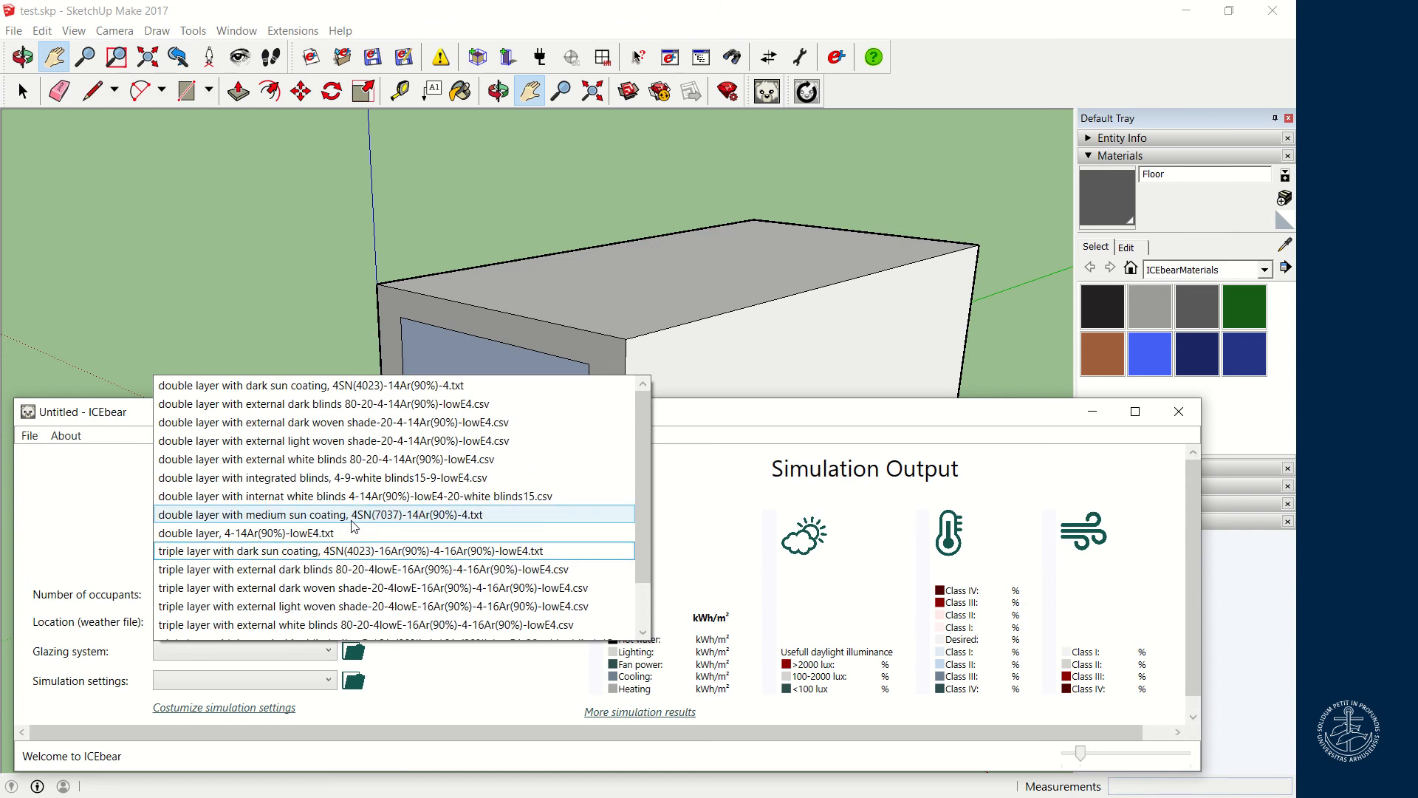
click(300, 534)
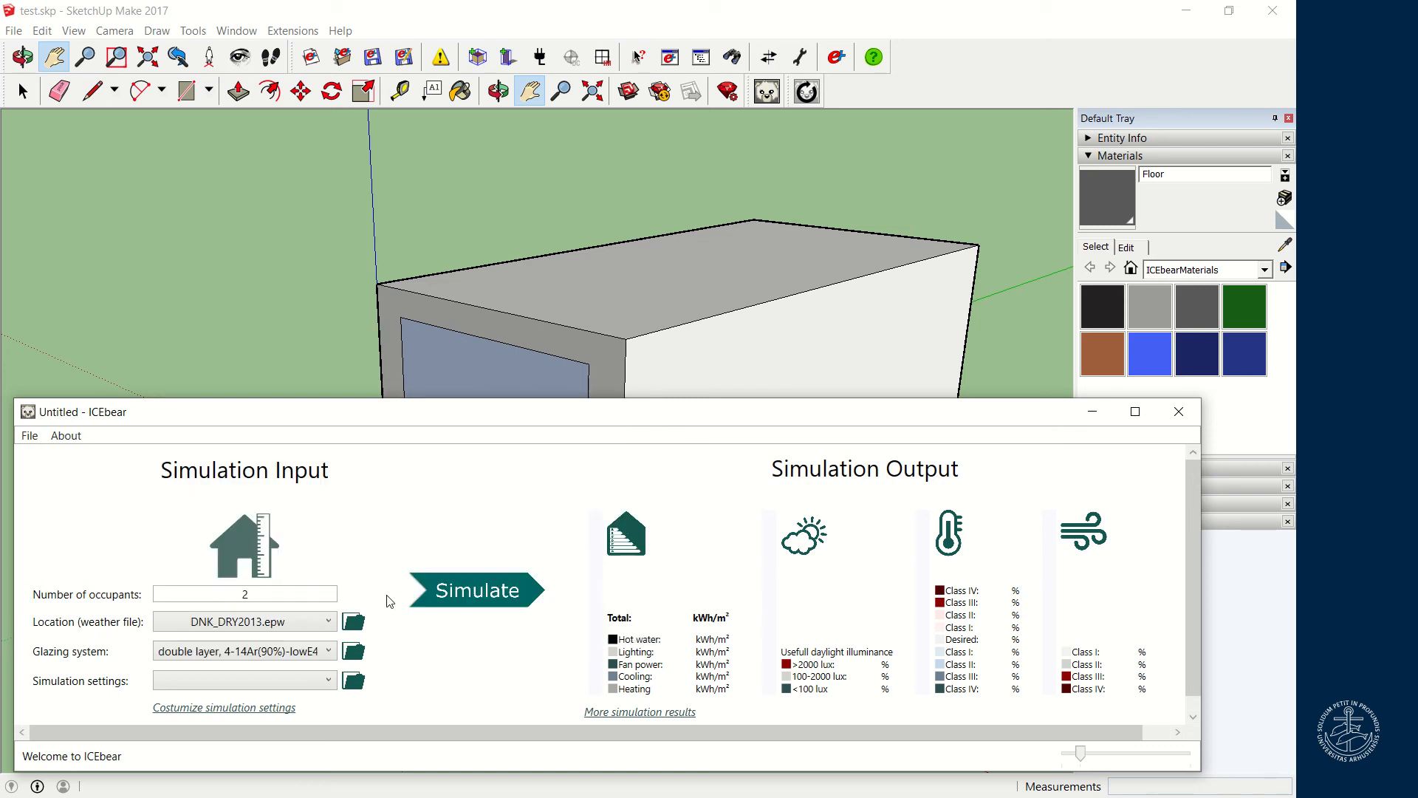
Choose the simulation settings Landscape office with VAV ventilation.icetemp and run the simulation
click(329, 681)
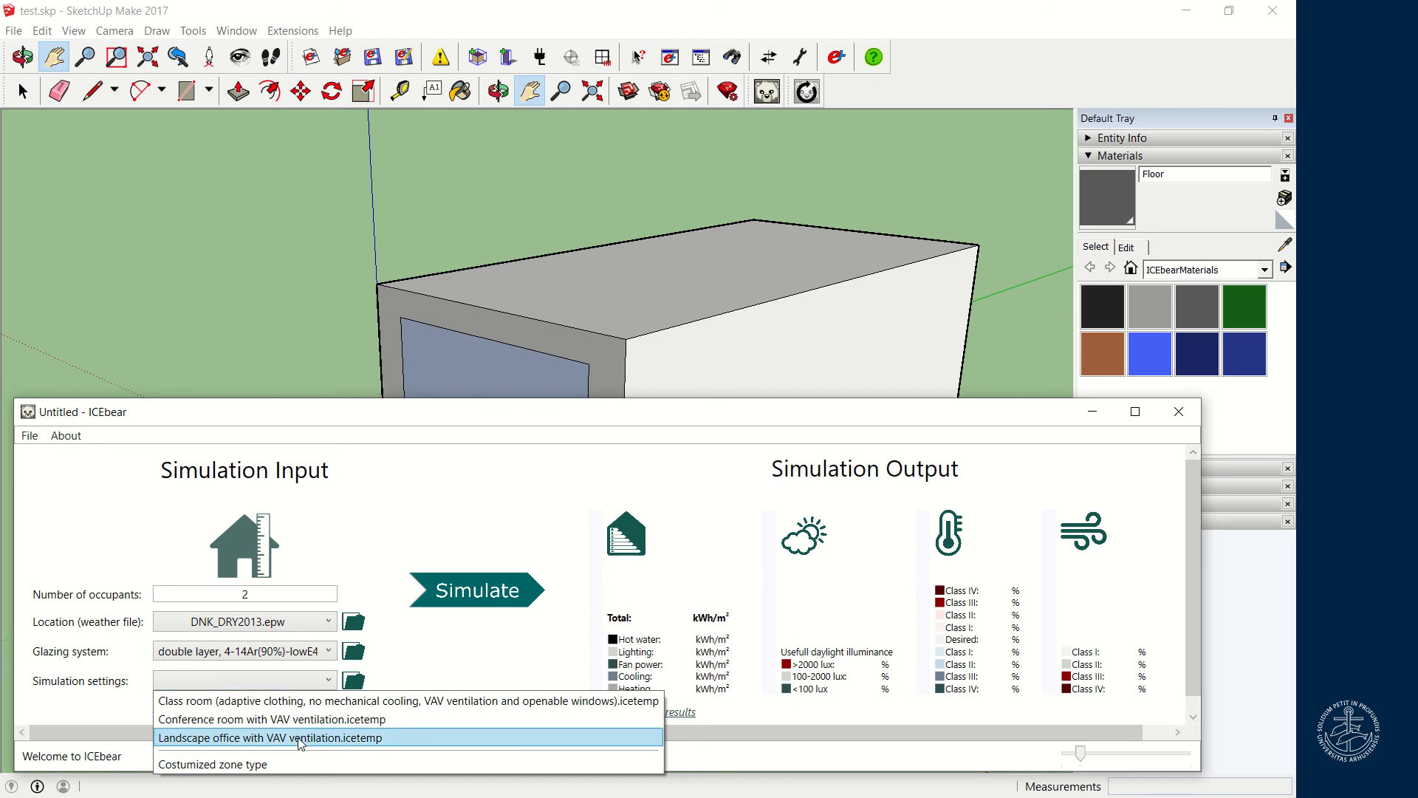
click(414, 739)
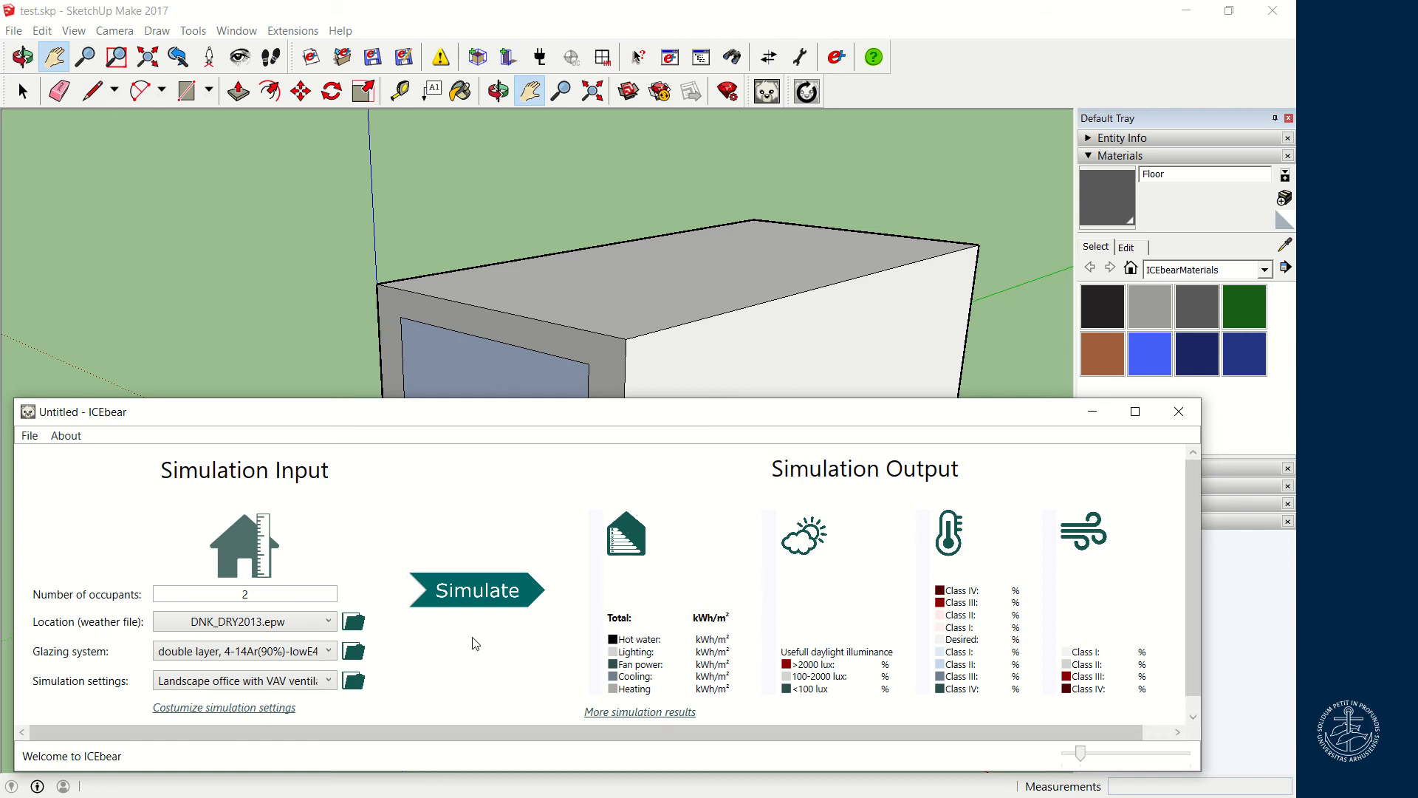
click(482, 594)
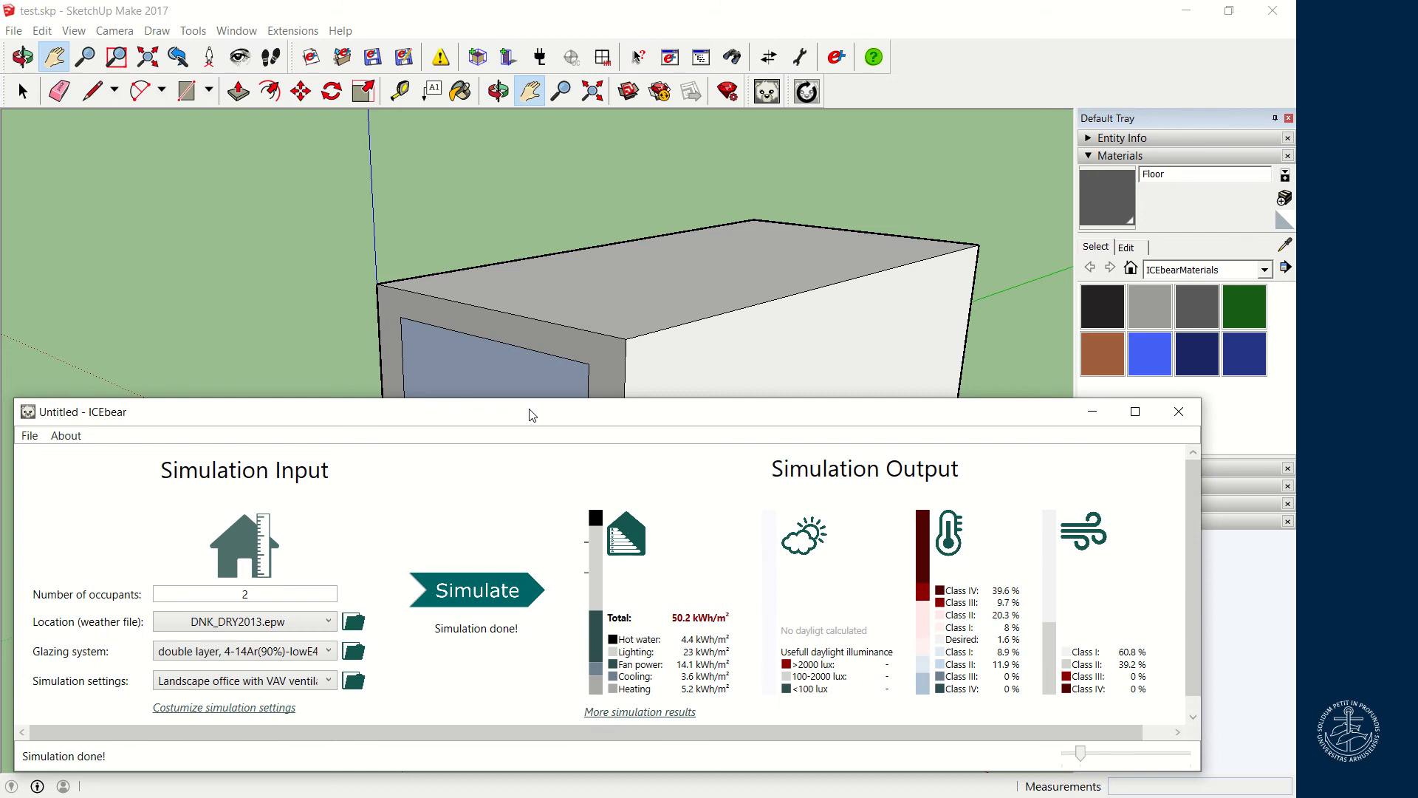
drag(529, 411, 516, 366)
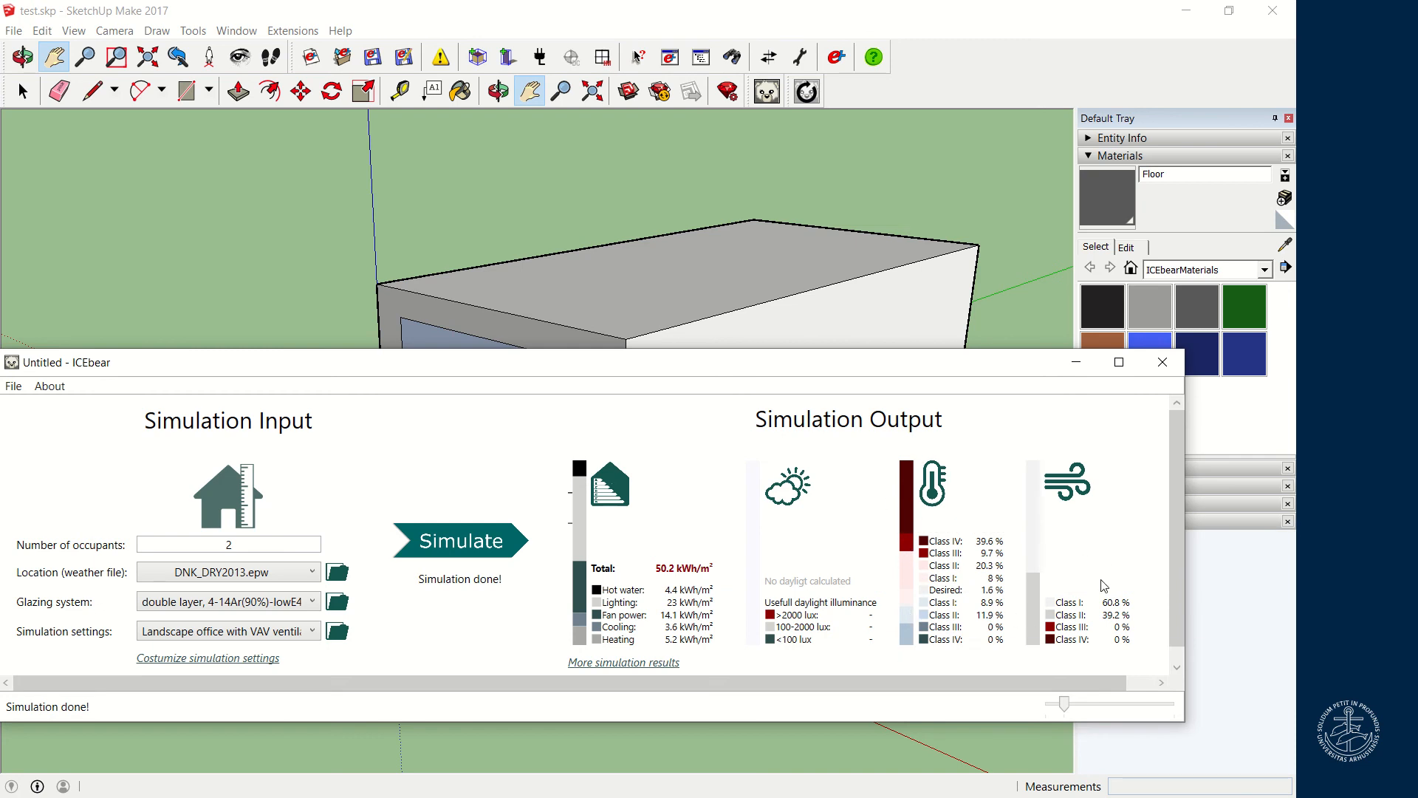
Open the detailed simulation results and view the hourly operative temperature on a daily scale for 12-01-2010
mouse_move(1061, 480)
click(642, 663)
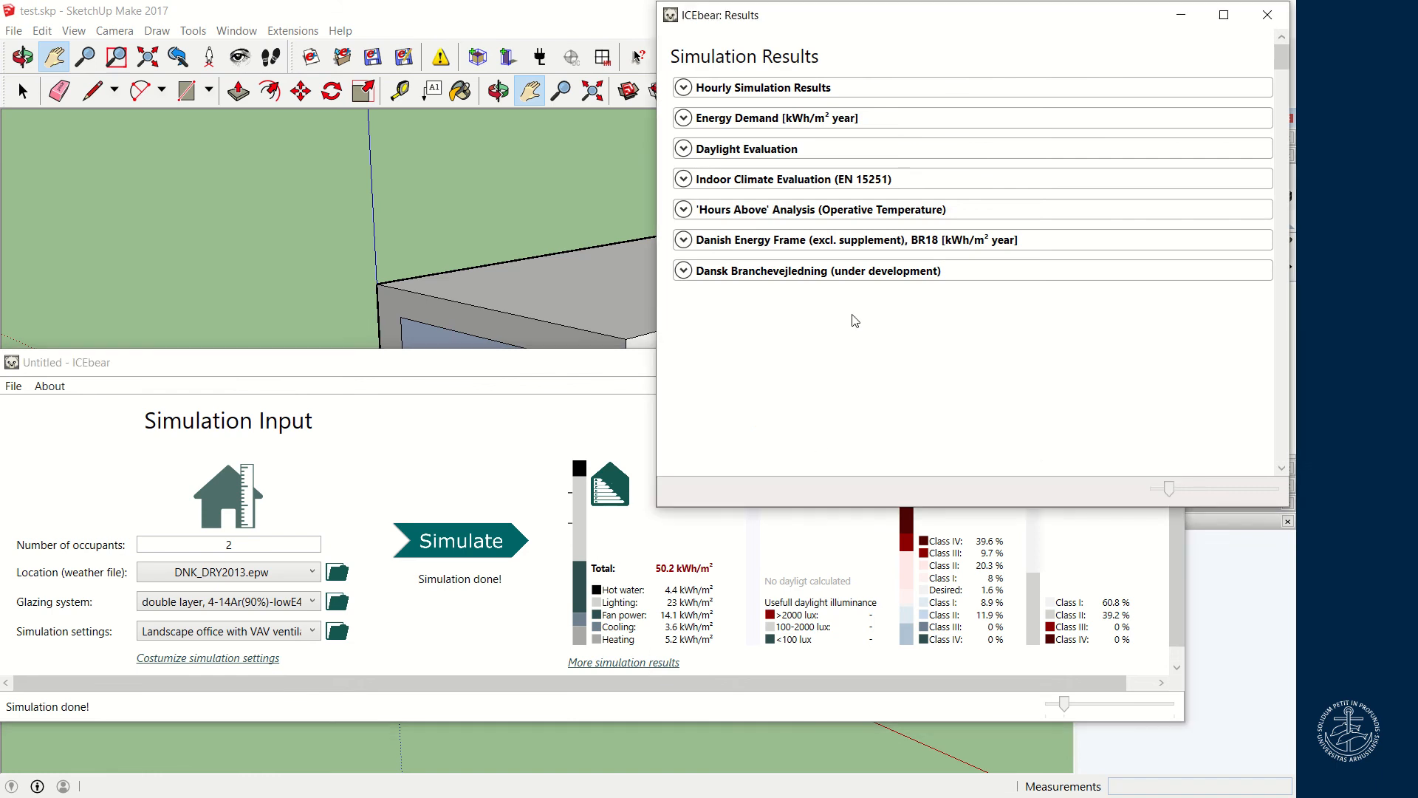
click(685, 88)
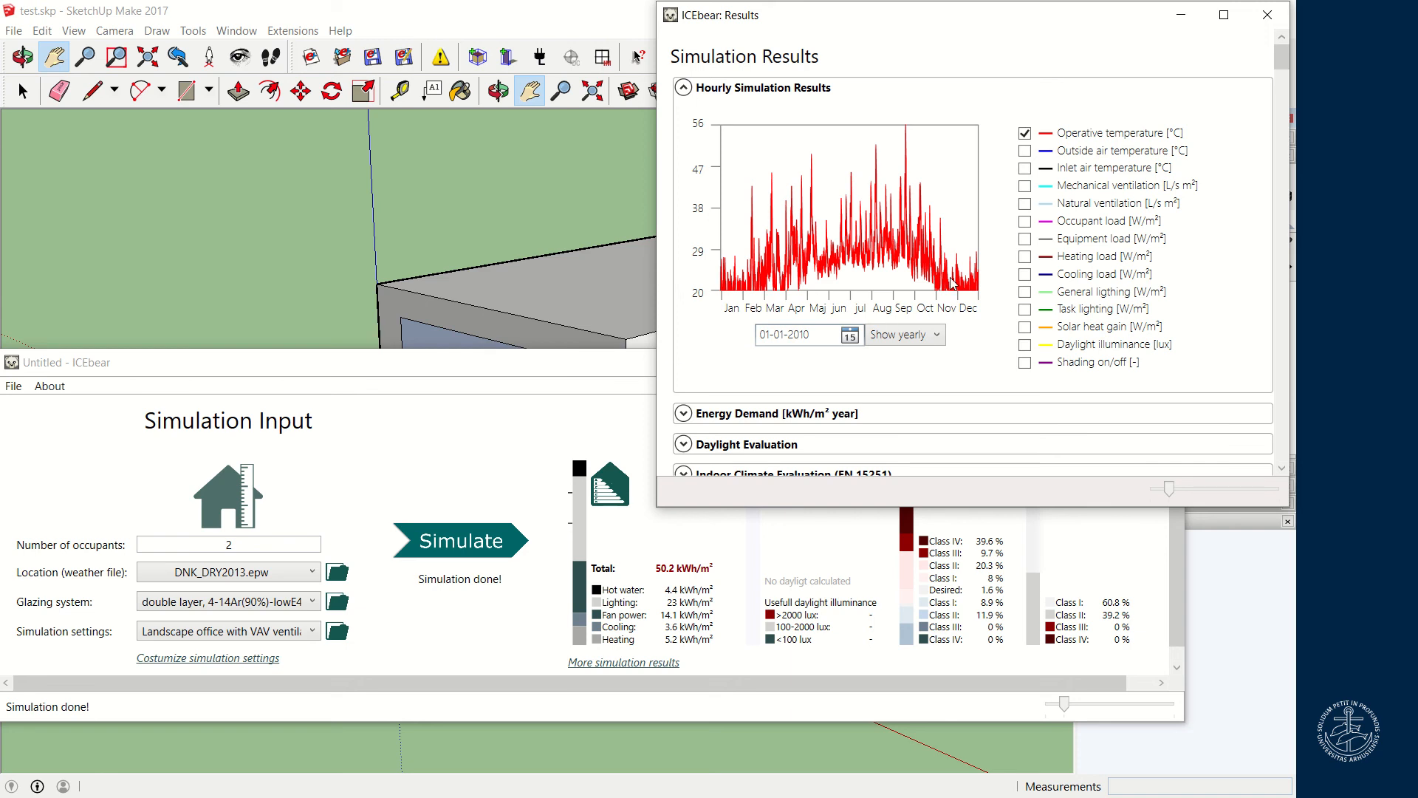
click(934, 342)
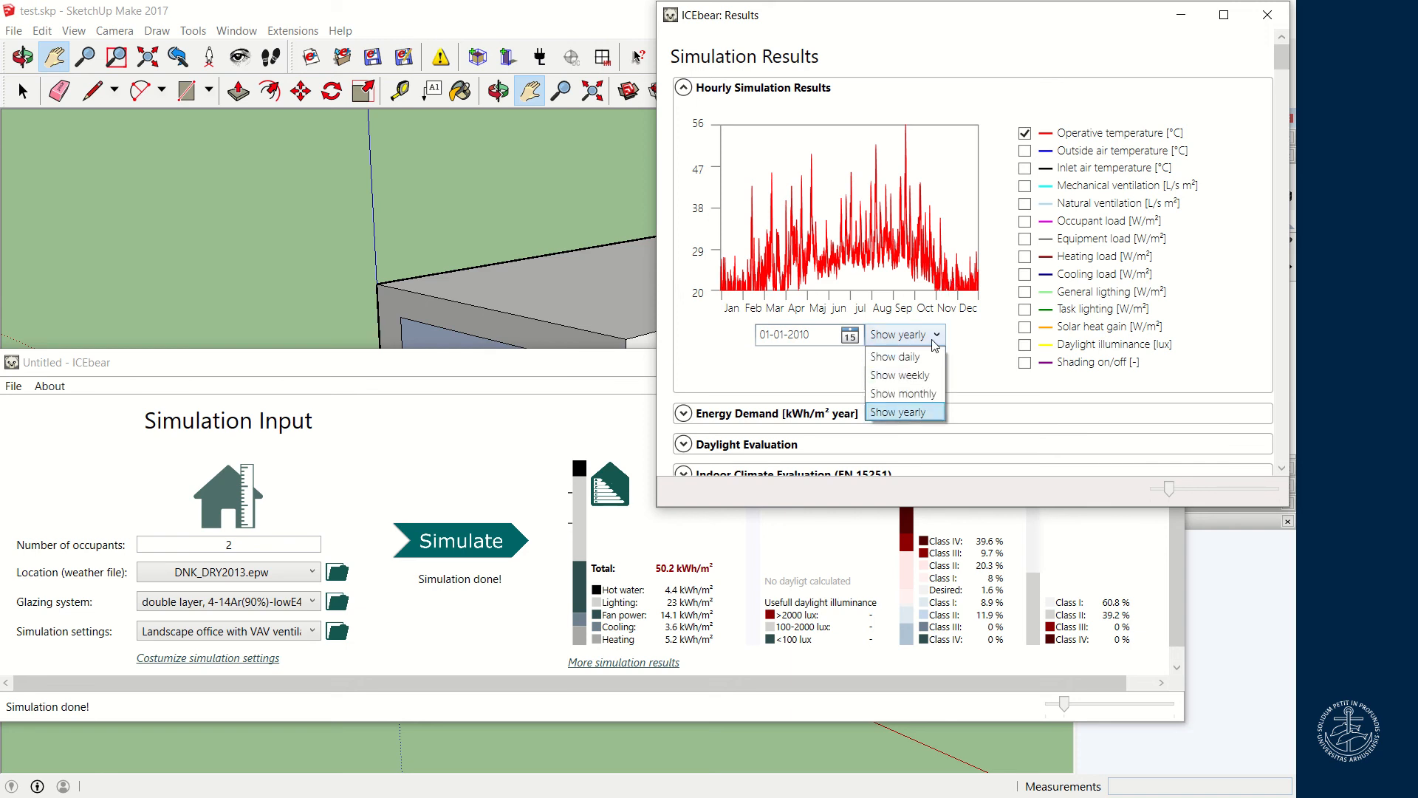
click(932, 356)
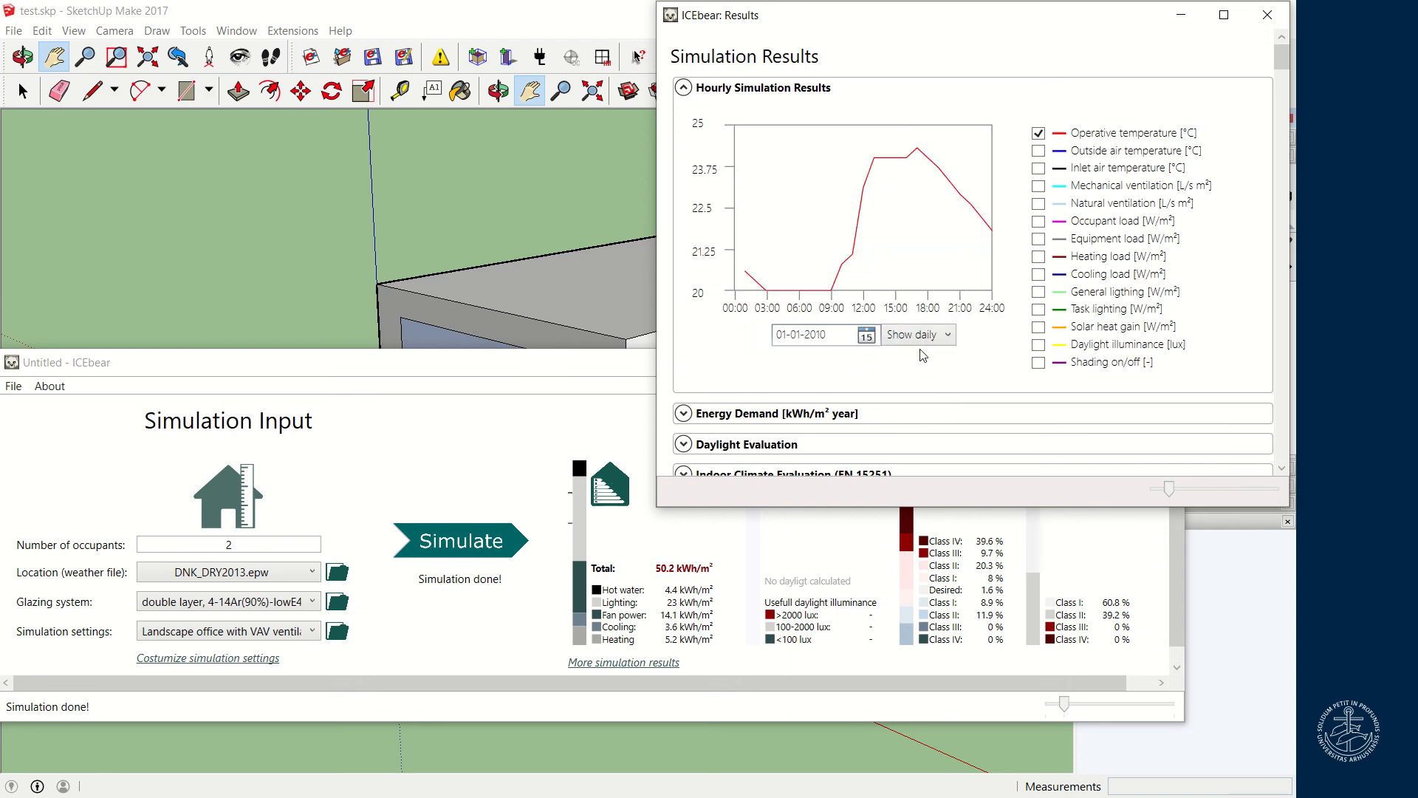
click(868, 338)
click(820, 430)
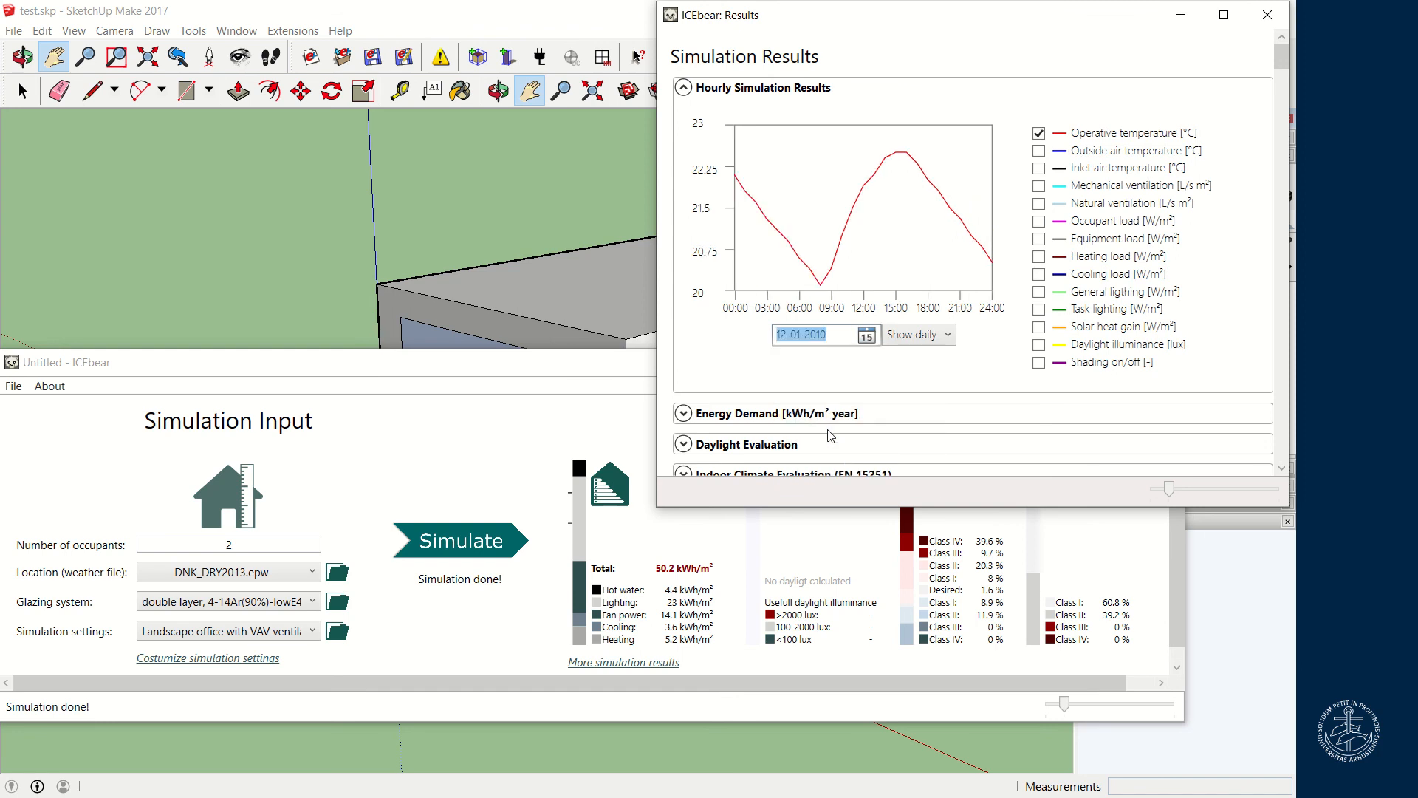
Switch the hourly results chart to weekly and add the occupant load and outside air temperature curves
click(913, 336)
click(918, 365)
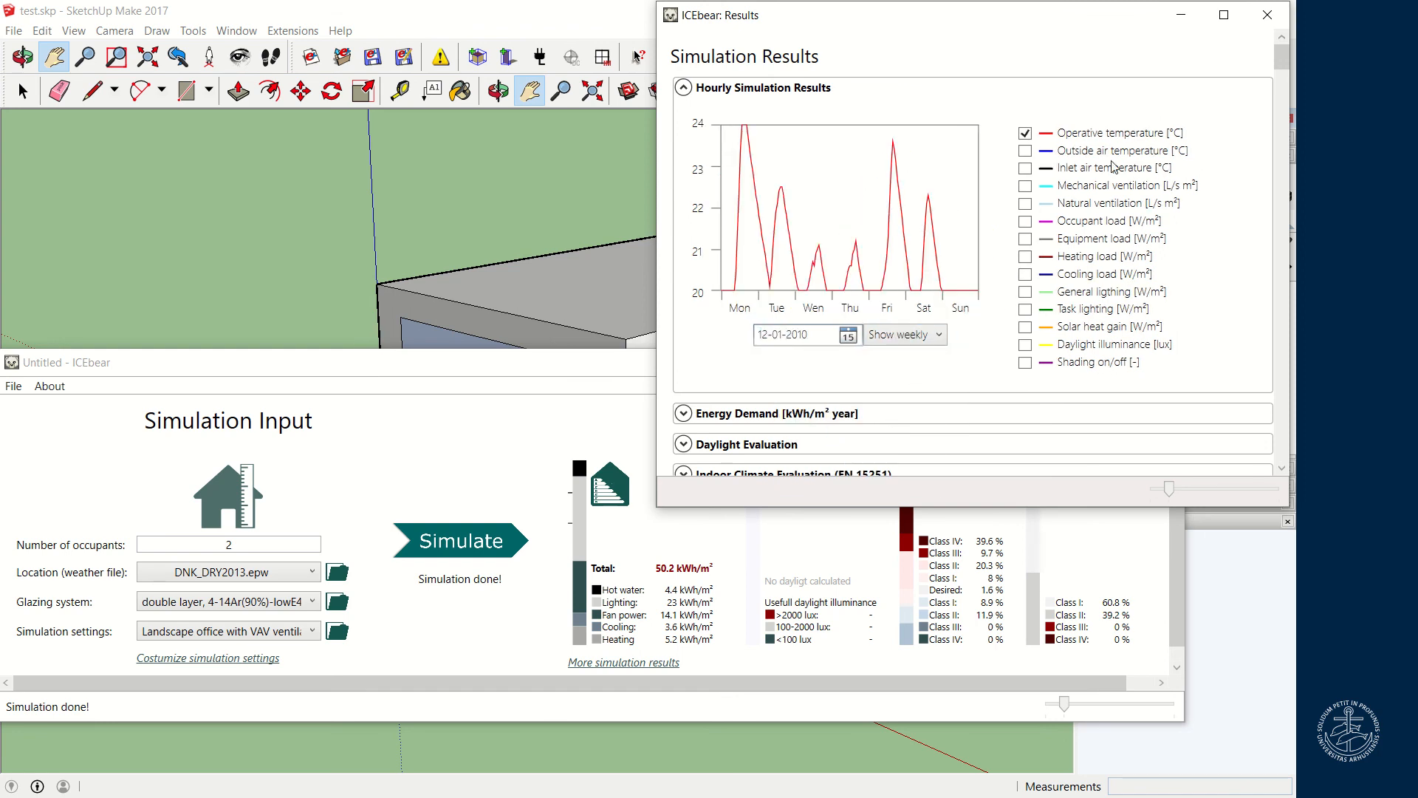
click(1025, 222)
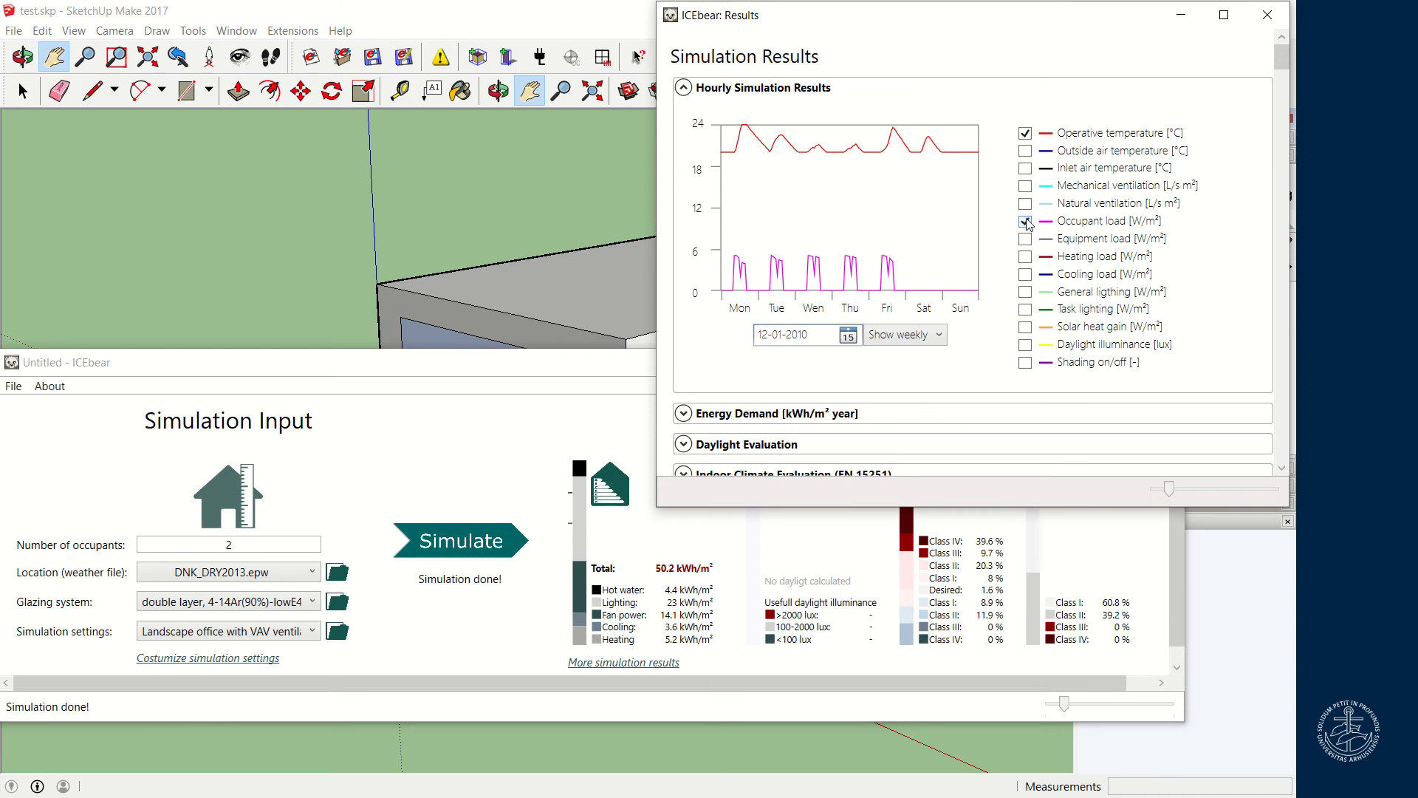
click(1026, 152)
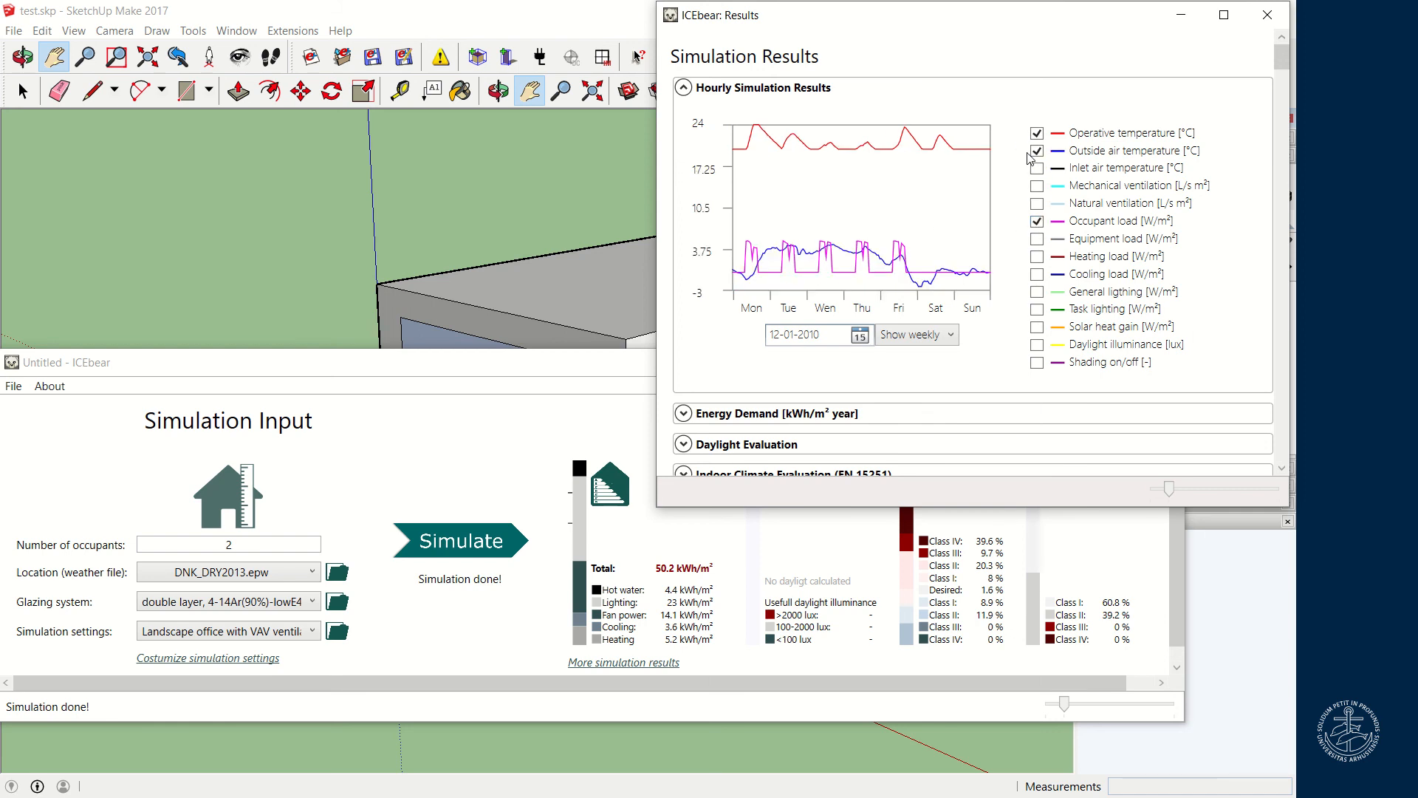
Switch the hourly results chart to monthly and toggle the Shading on/off curve on and off again
click(950, 335)
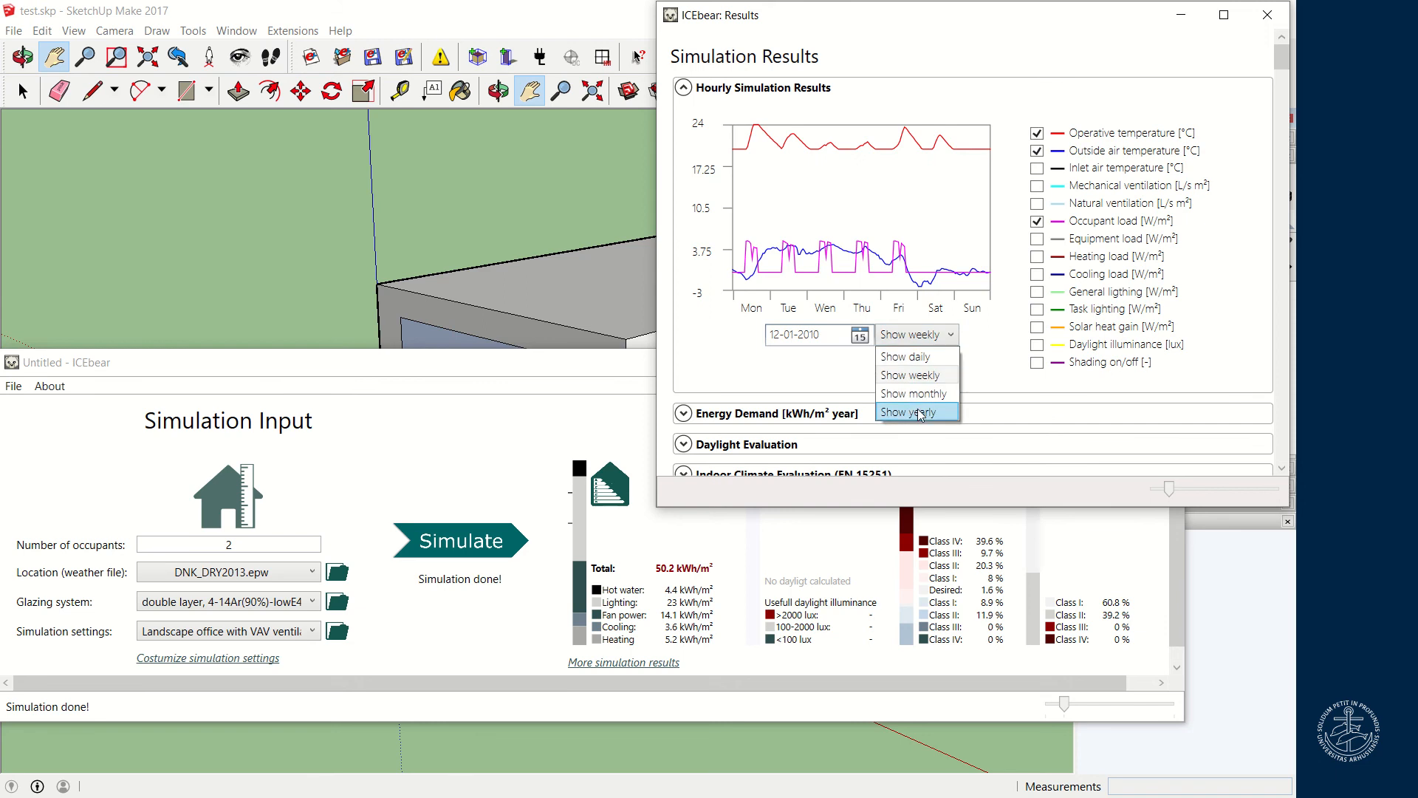
click(915, 394)
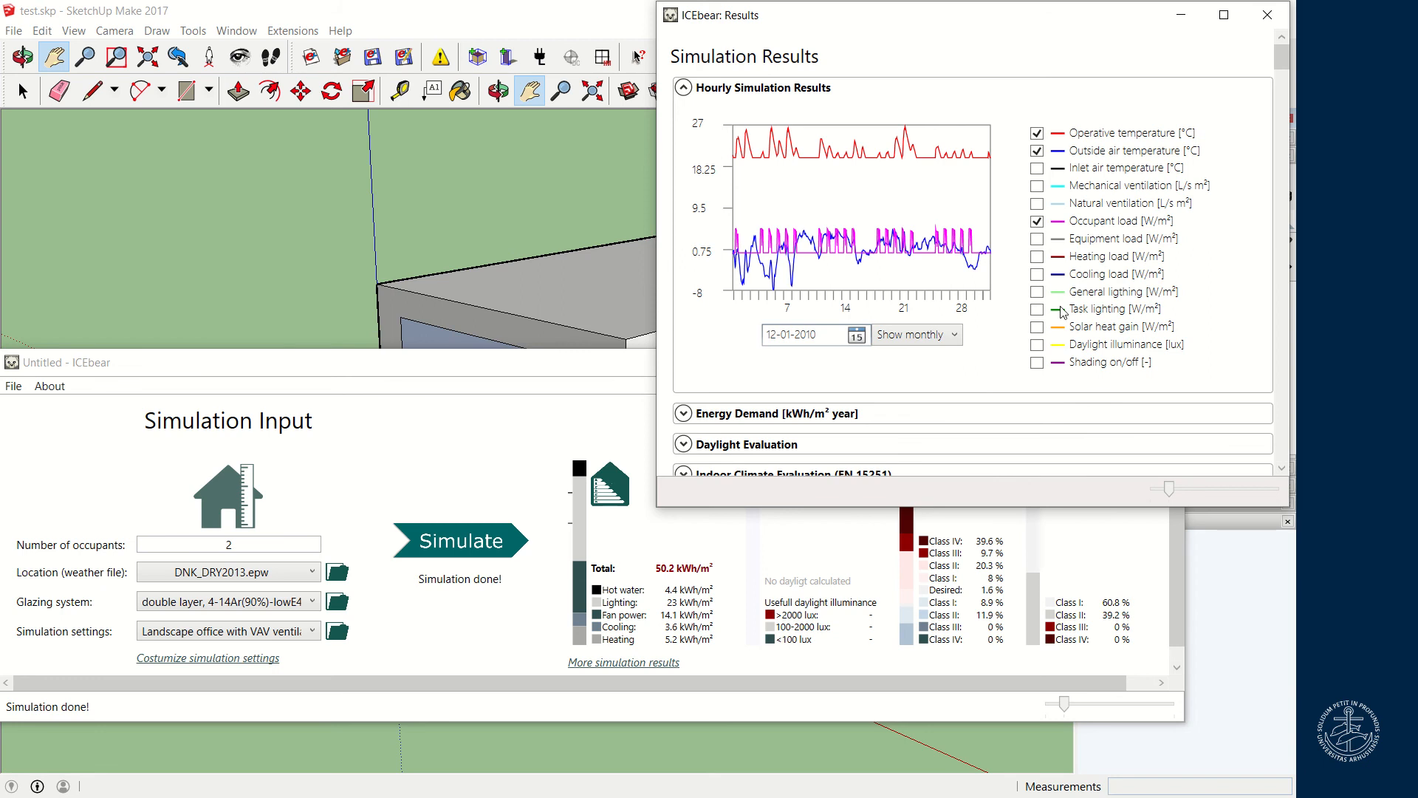
click(1038, 364)
click(1038, 363)
Collapse the hourly results and examine the Energy Demand breakdown, collapsing it again when done
click(684, 88)
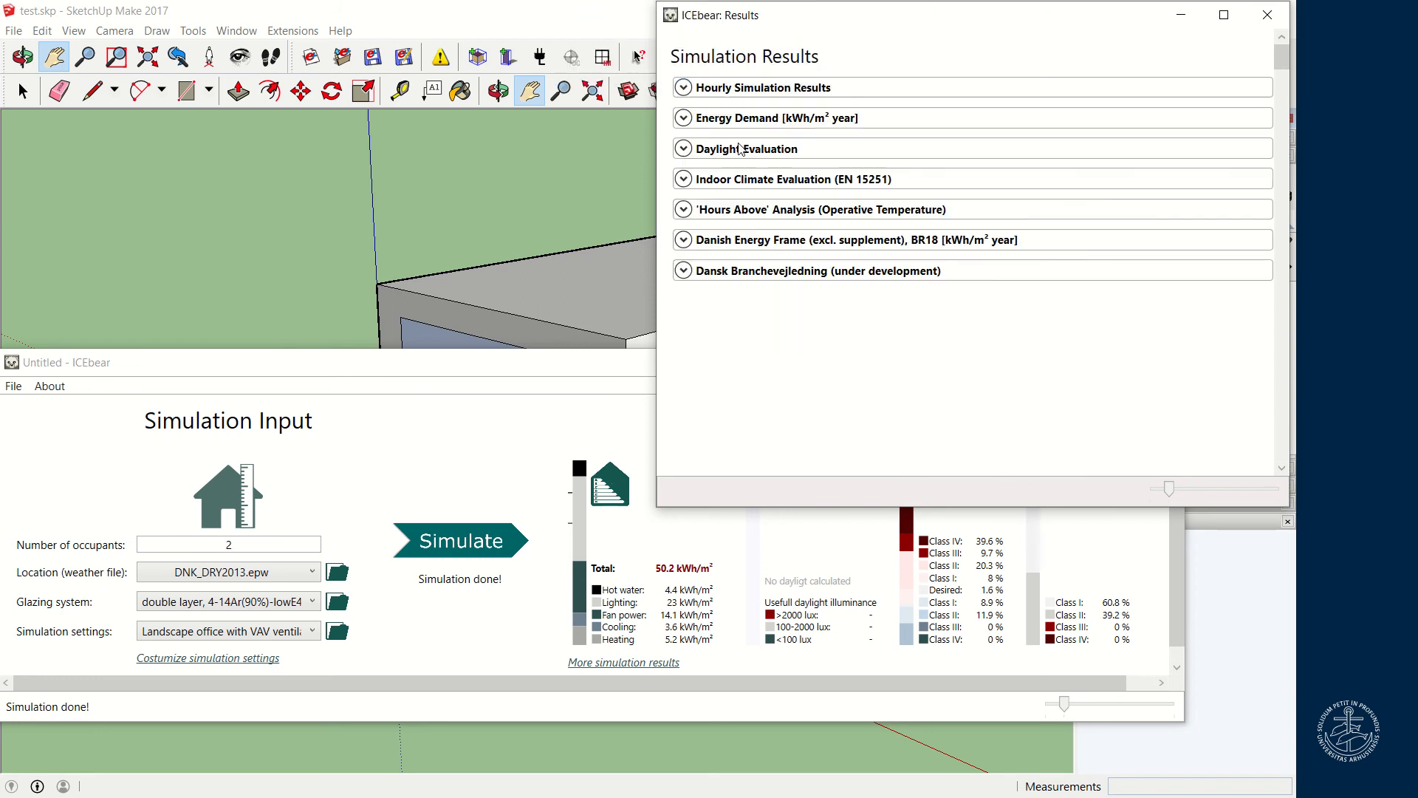
click(684, 119)
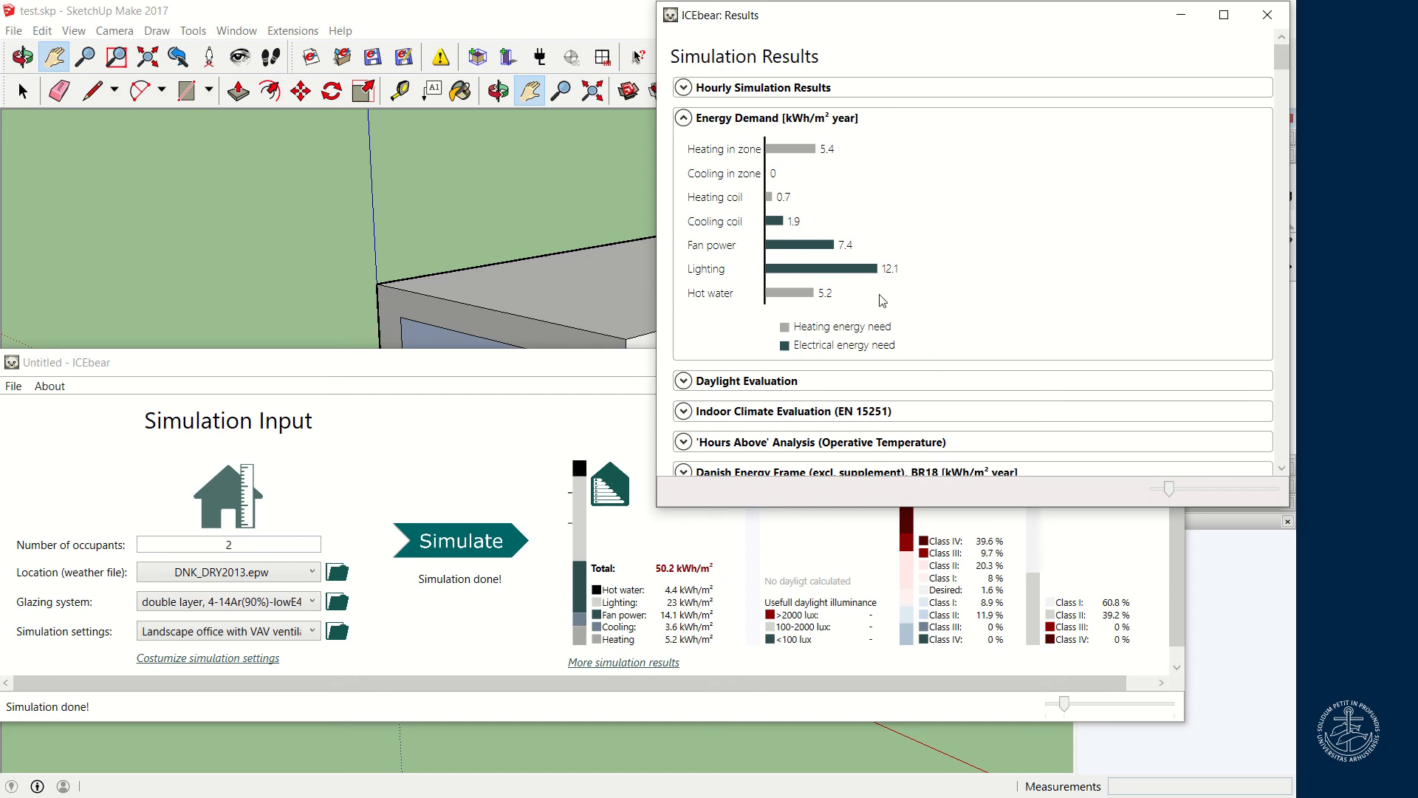
click(684, 120)
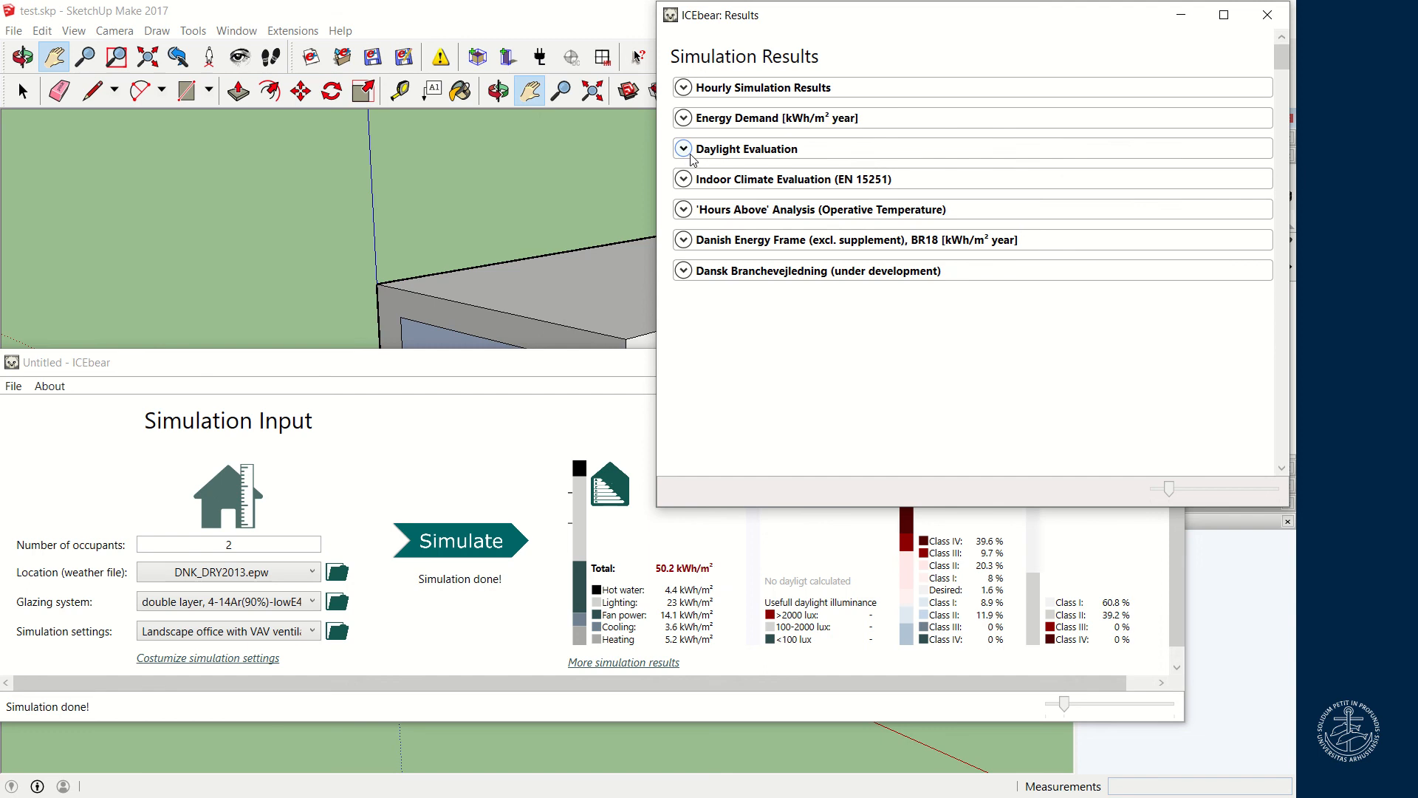
Examine the Daylight Evaluation and the Indoor Climate Evaluation (EN 15251), collapsing each section when done
click(686, 150)
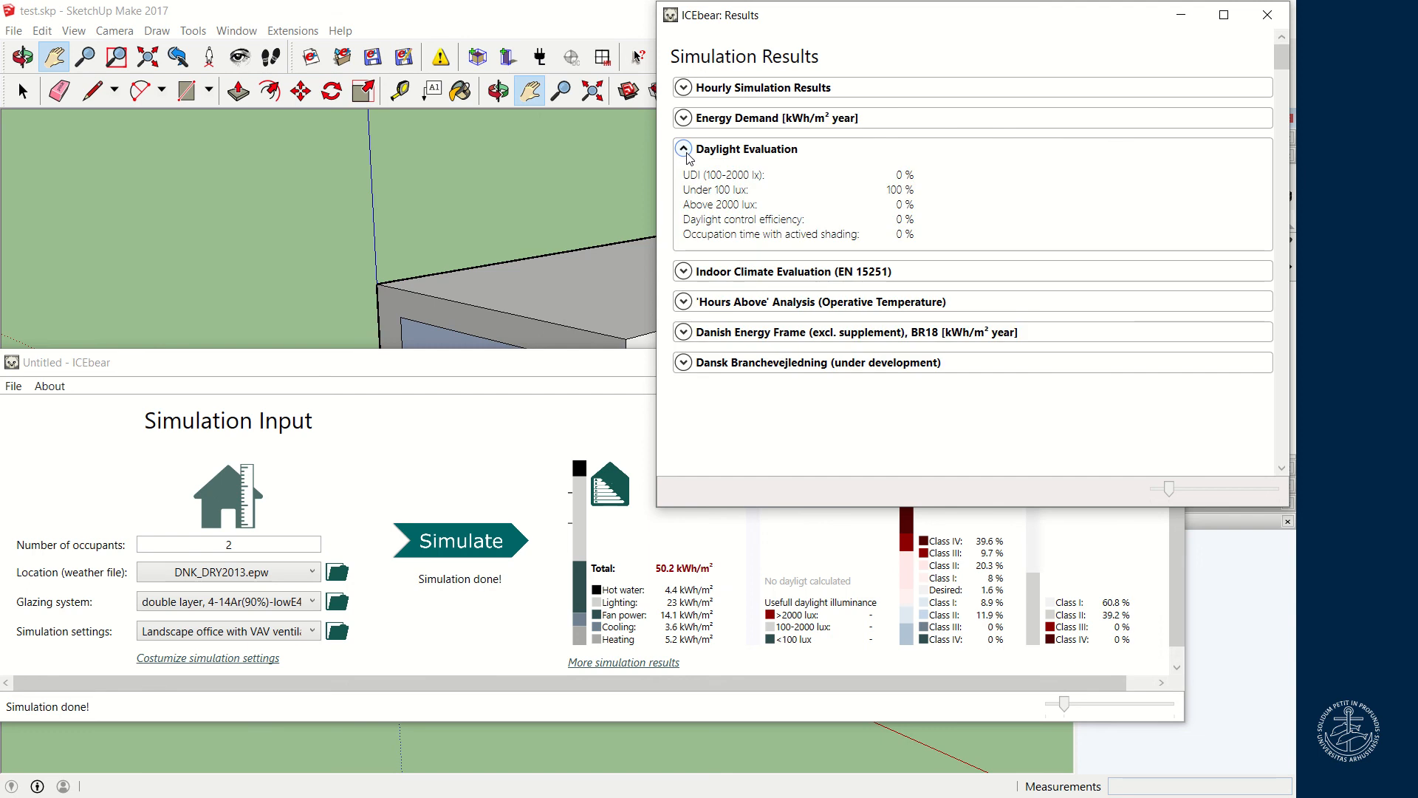
click(684, 150)
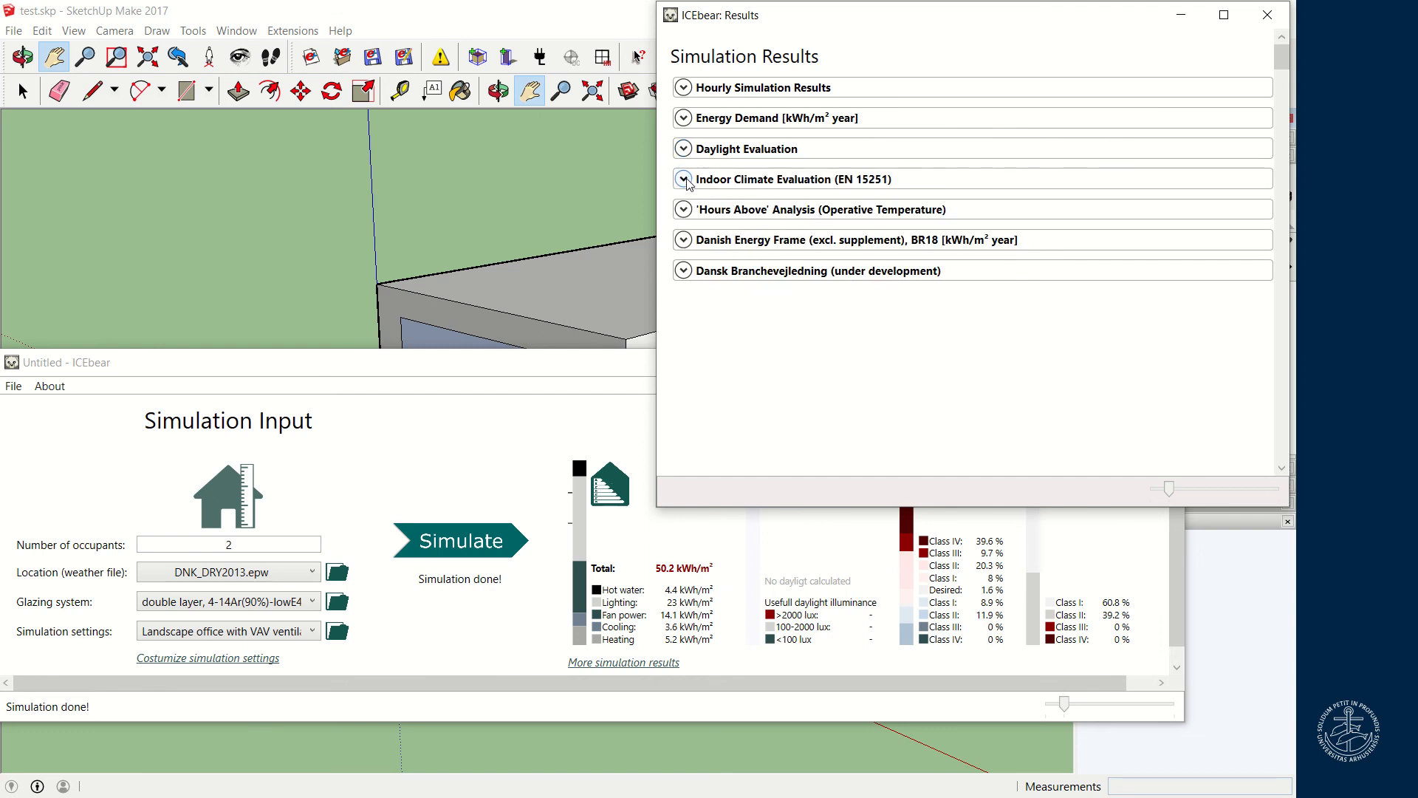
click(685, 180)
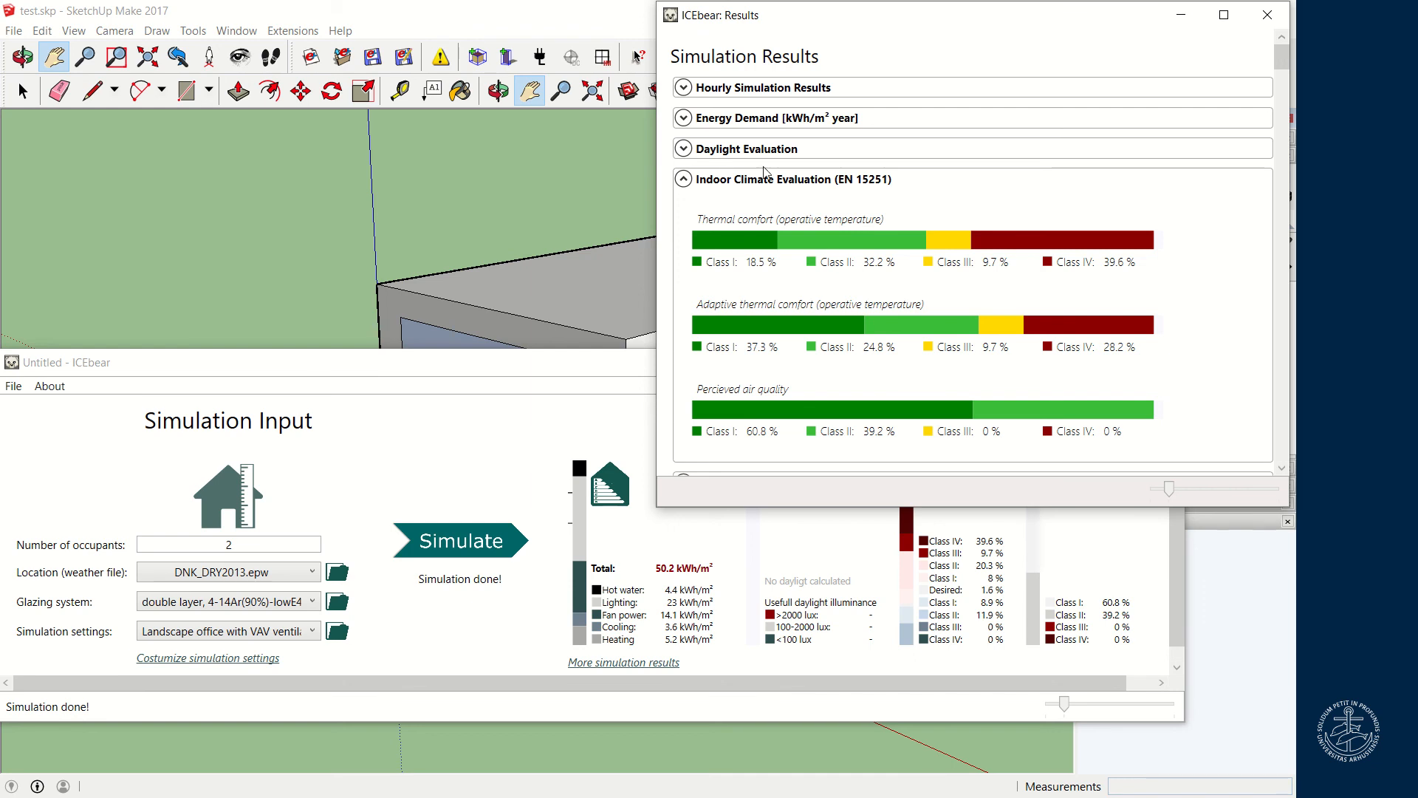
click(684, 180)
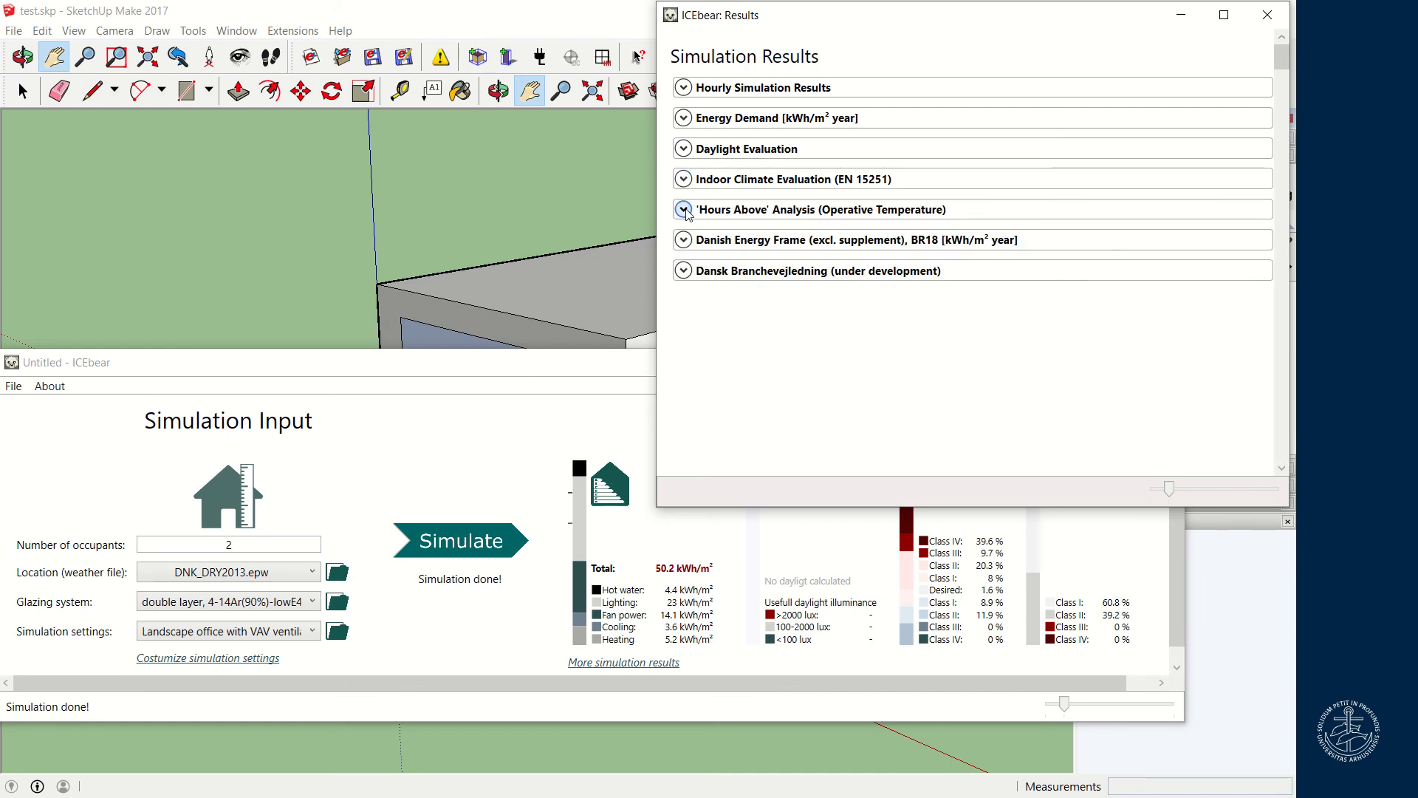
Examine the 'Hours Above' Analysis of the operative temperature, then close the detailed results
click(684, 210)
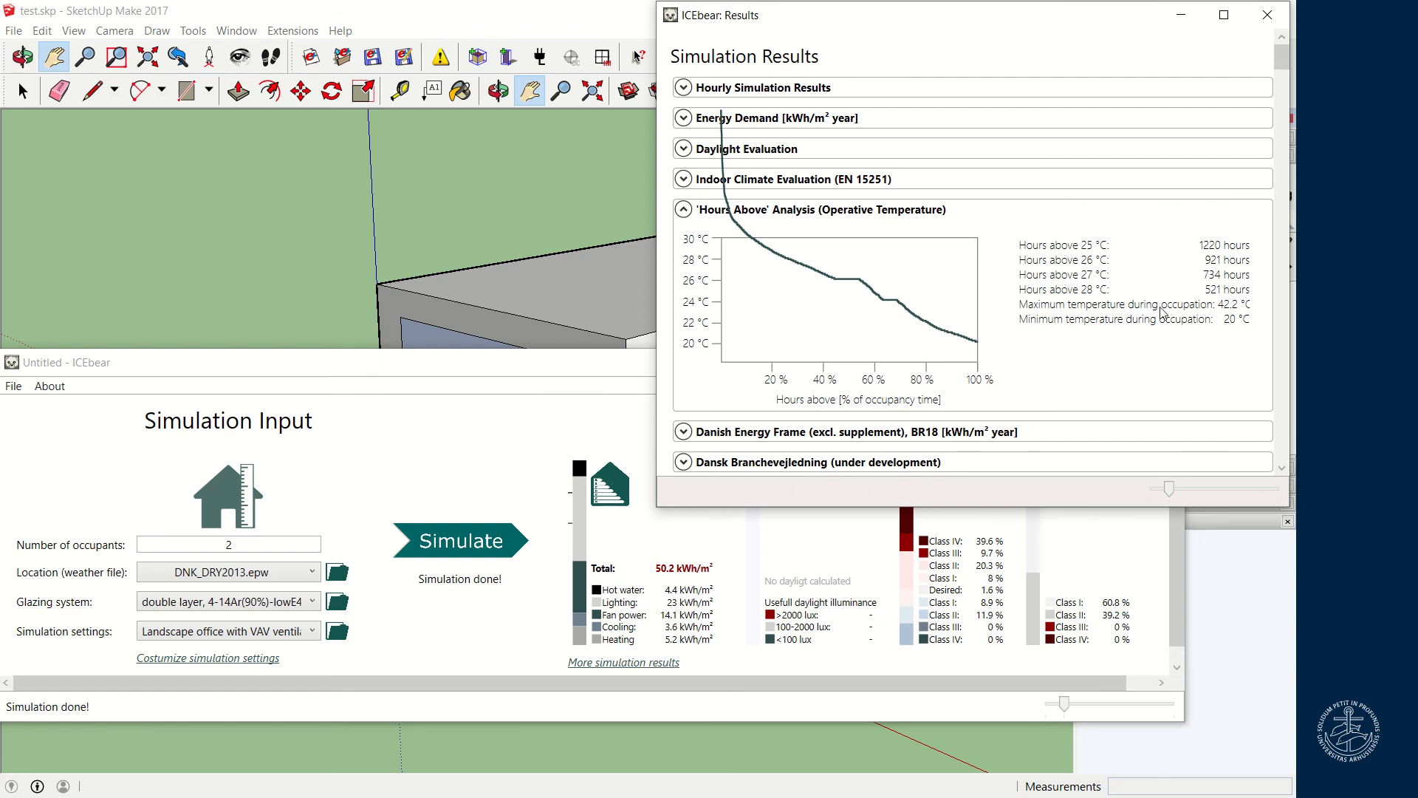
scroll(994, 391, down, 3)
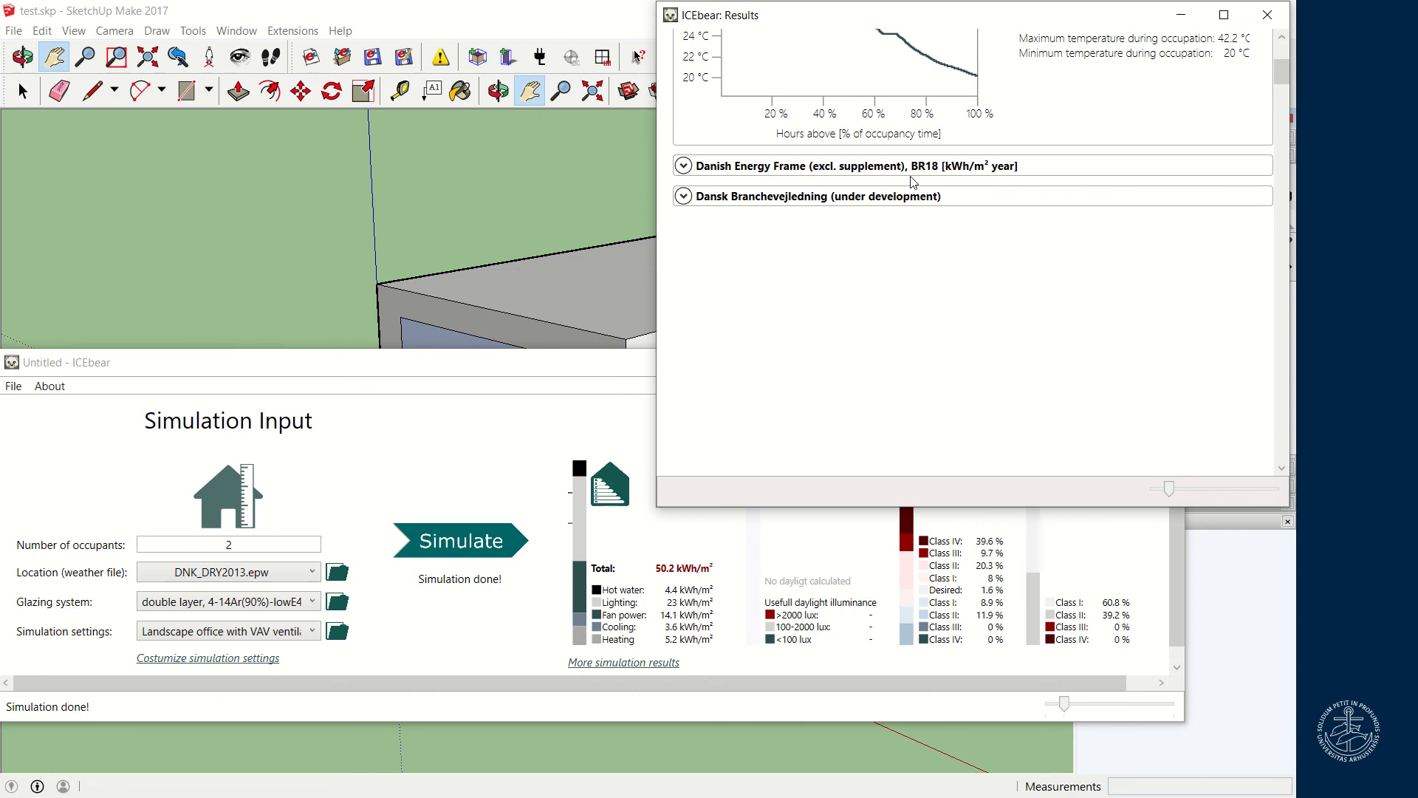
scroll(916, 277, up, 3)
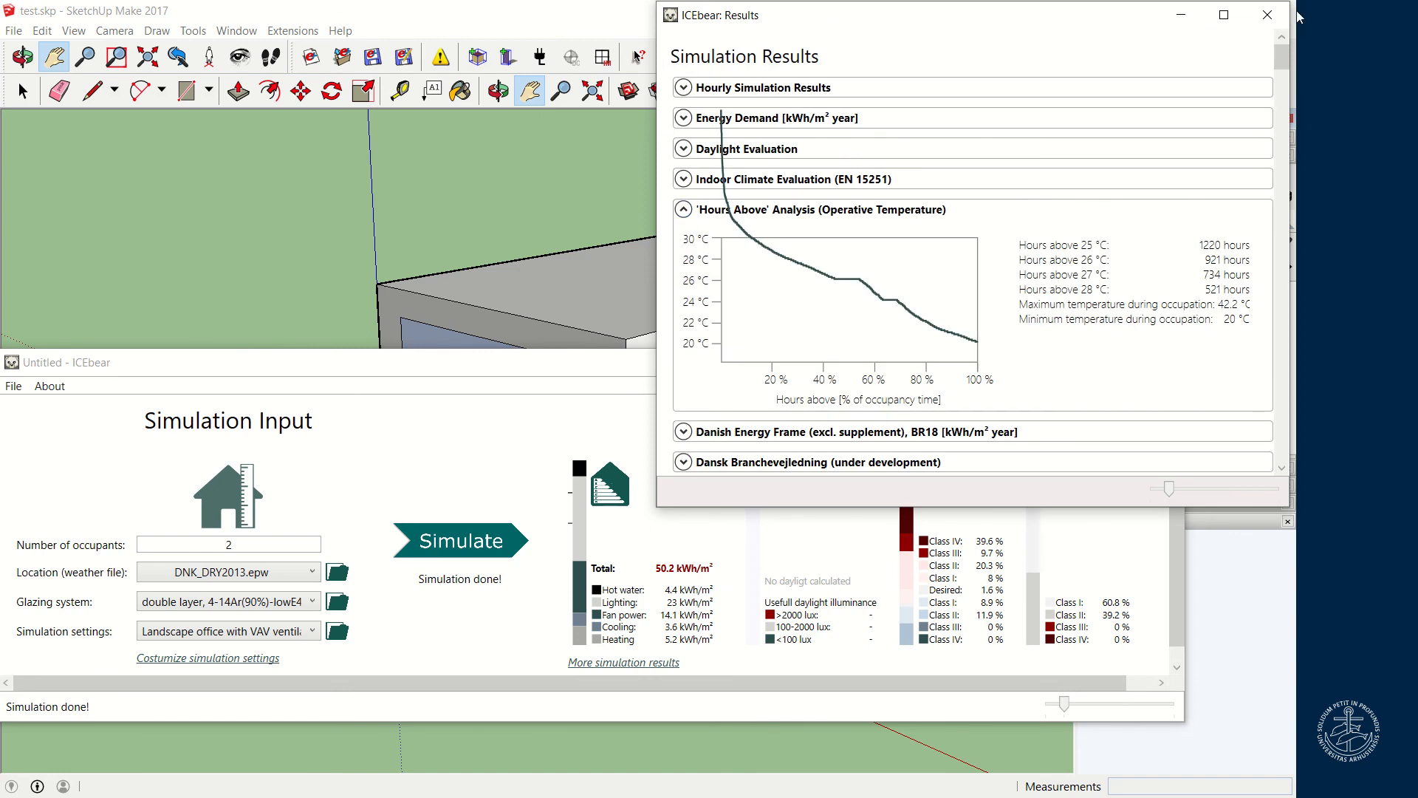
click(1268, 15)
Set the glazing system to double layer with dark sun coating, 4SN(4023)-14Ar(90%)-4.txt and rerun the simulation
mouse_move(765, 367)
mouse_down()
mouse_move(864, 573)
mouse_move(801, 602)
mouse_move(761, 649)
mouse_up()
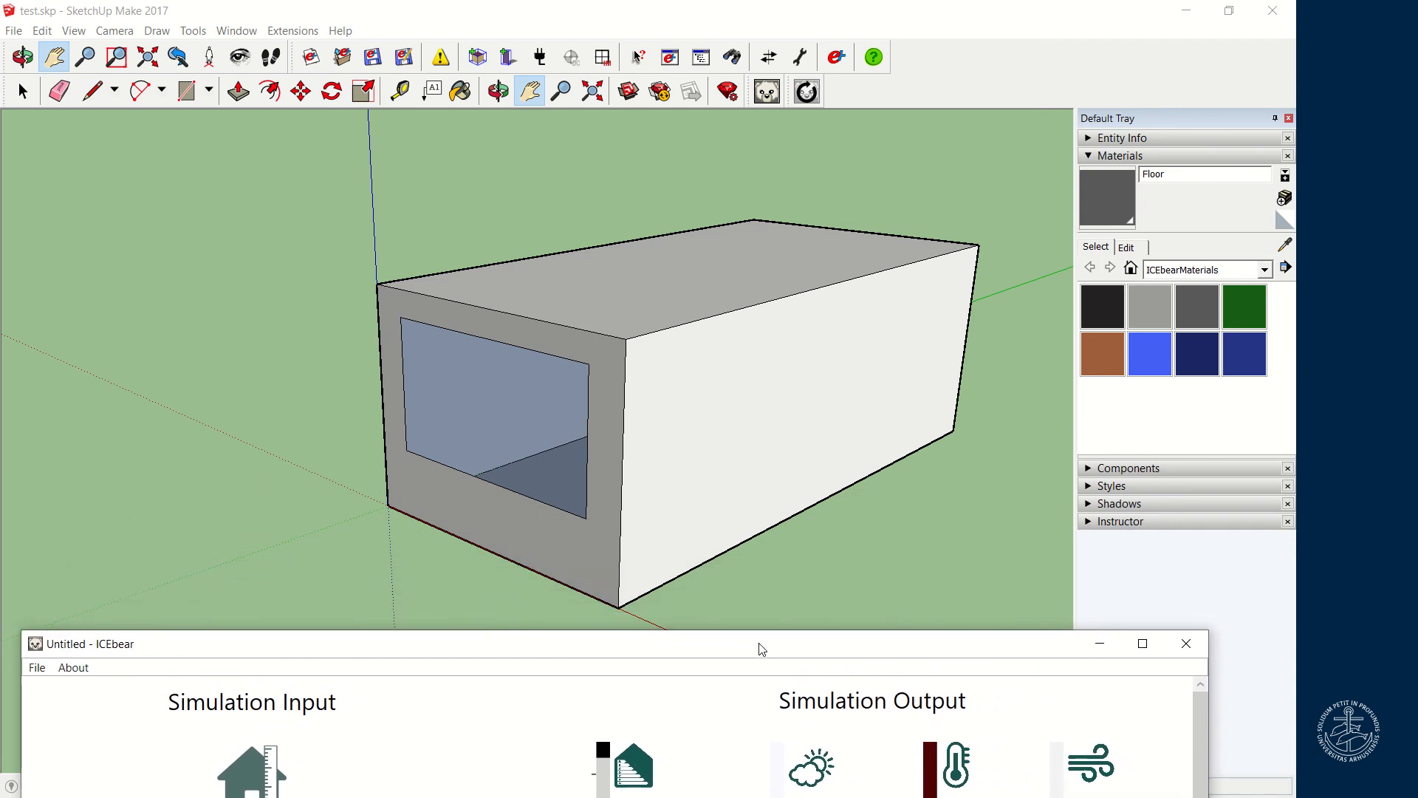
drag(762, 649, 780, 363)
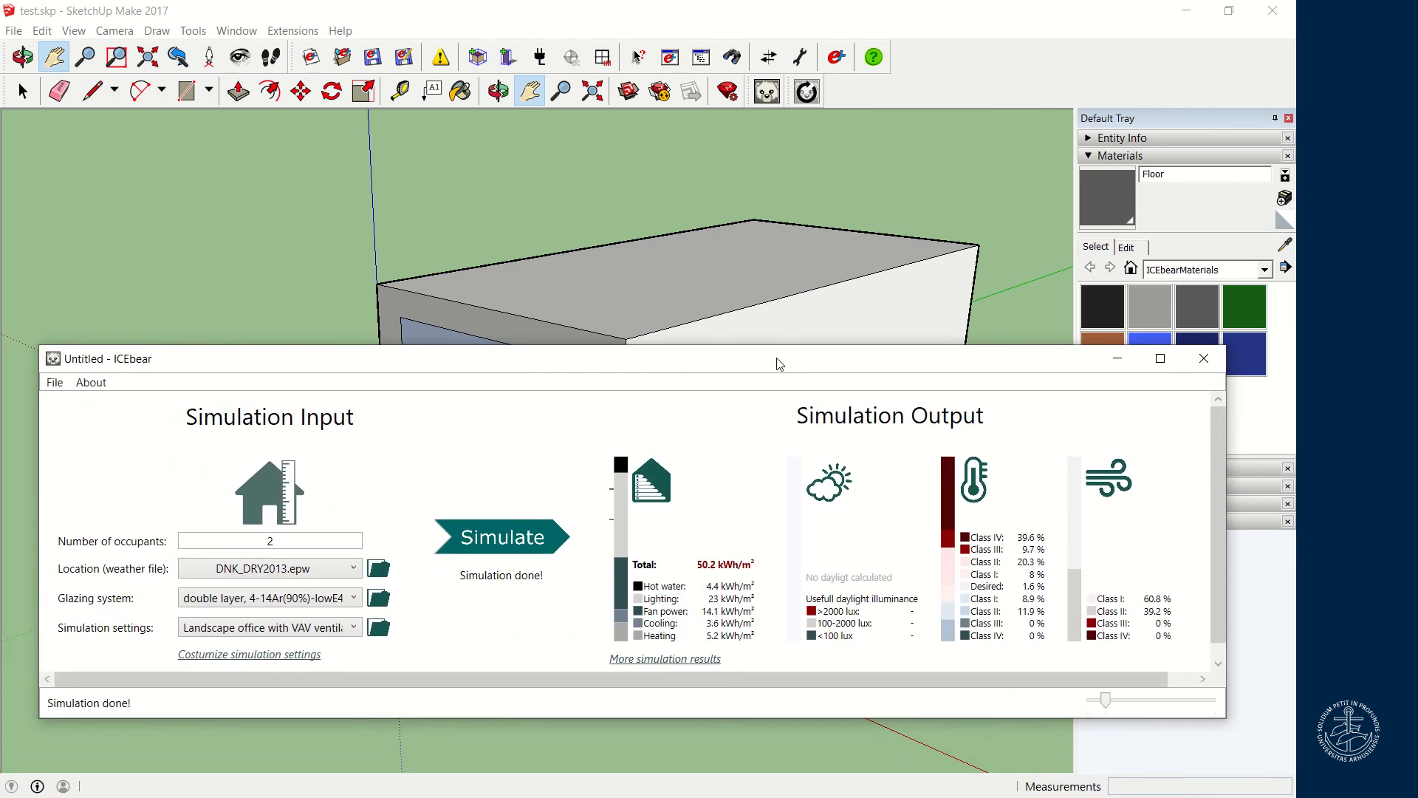
click(354, 598)
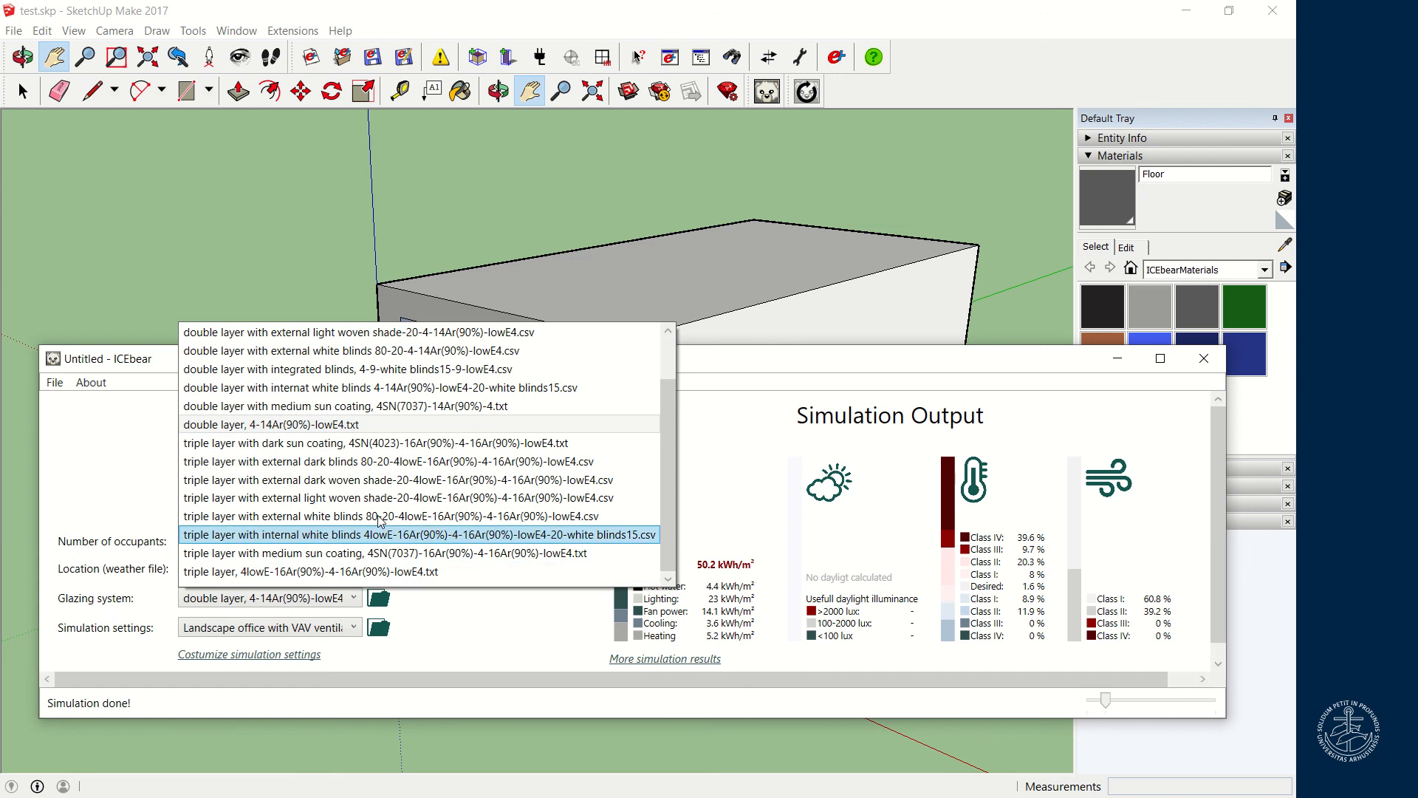
scroll(379, 511, up, 3)
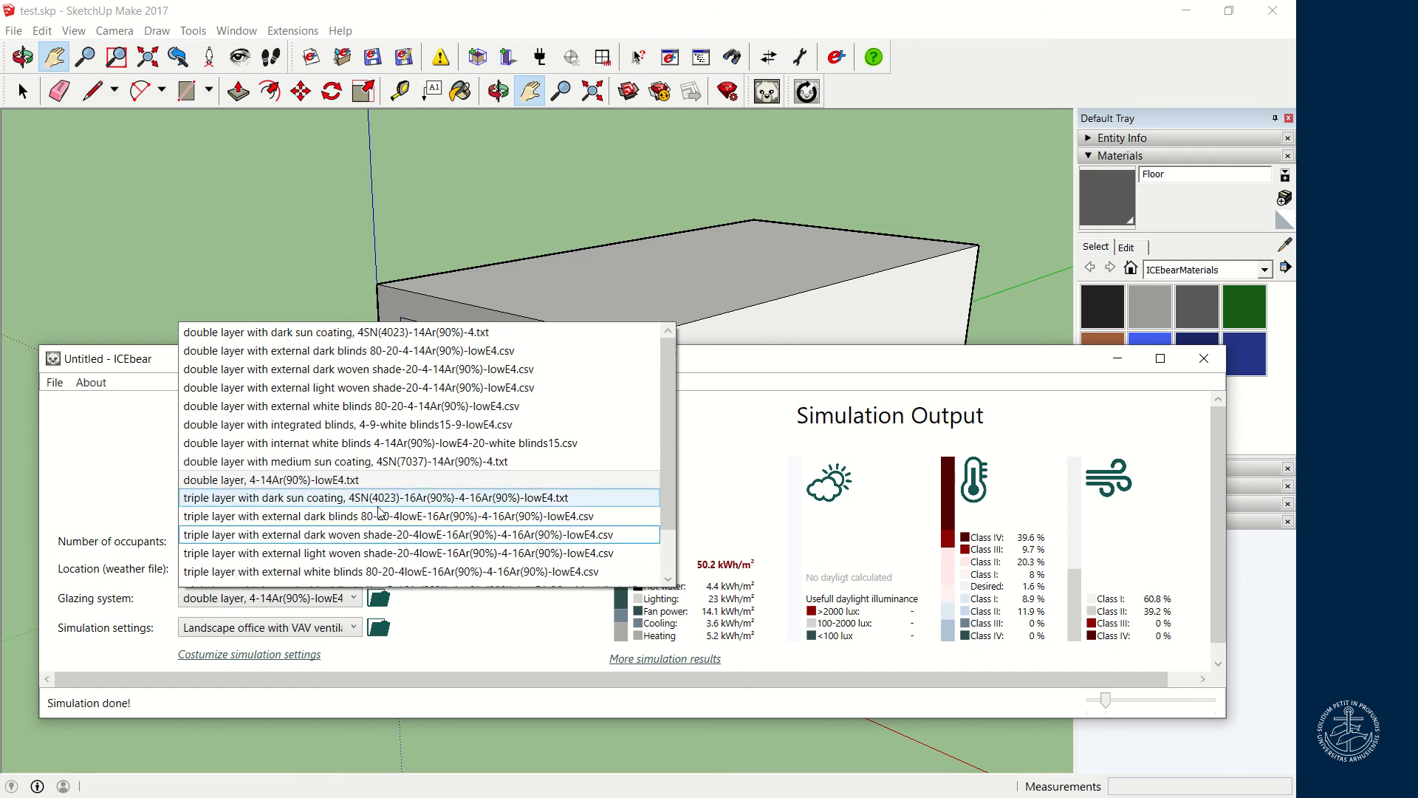
click(333, 337)
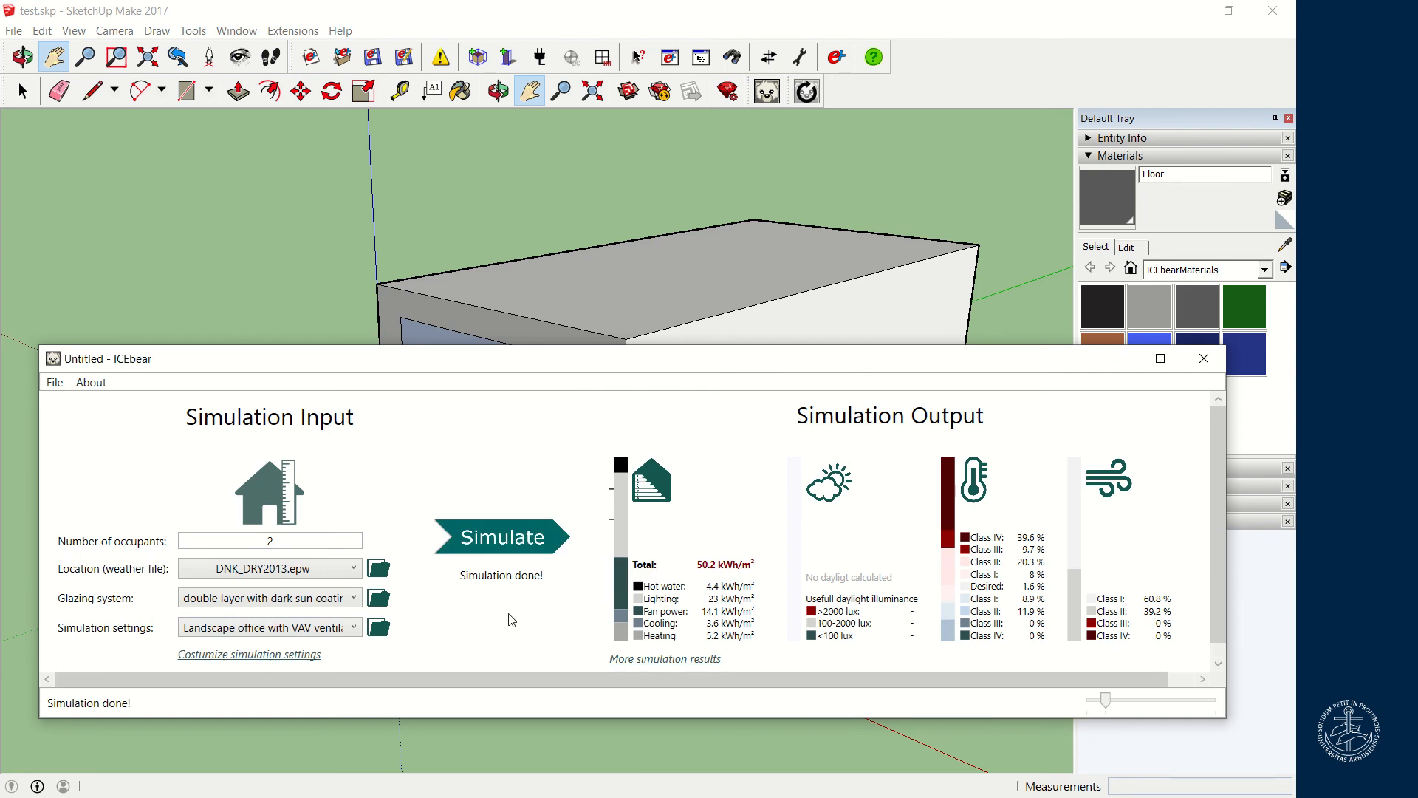
click(522, 548)
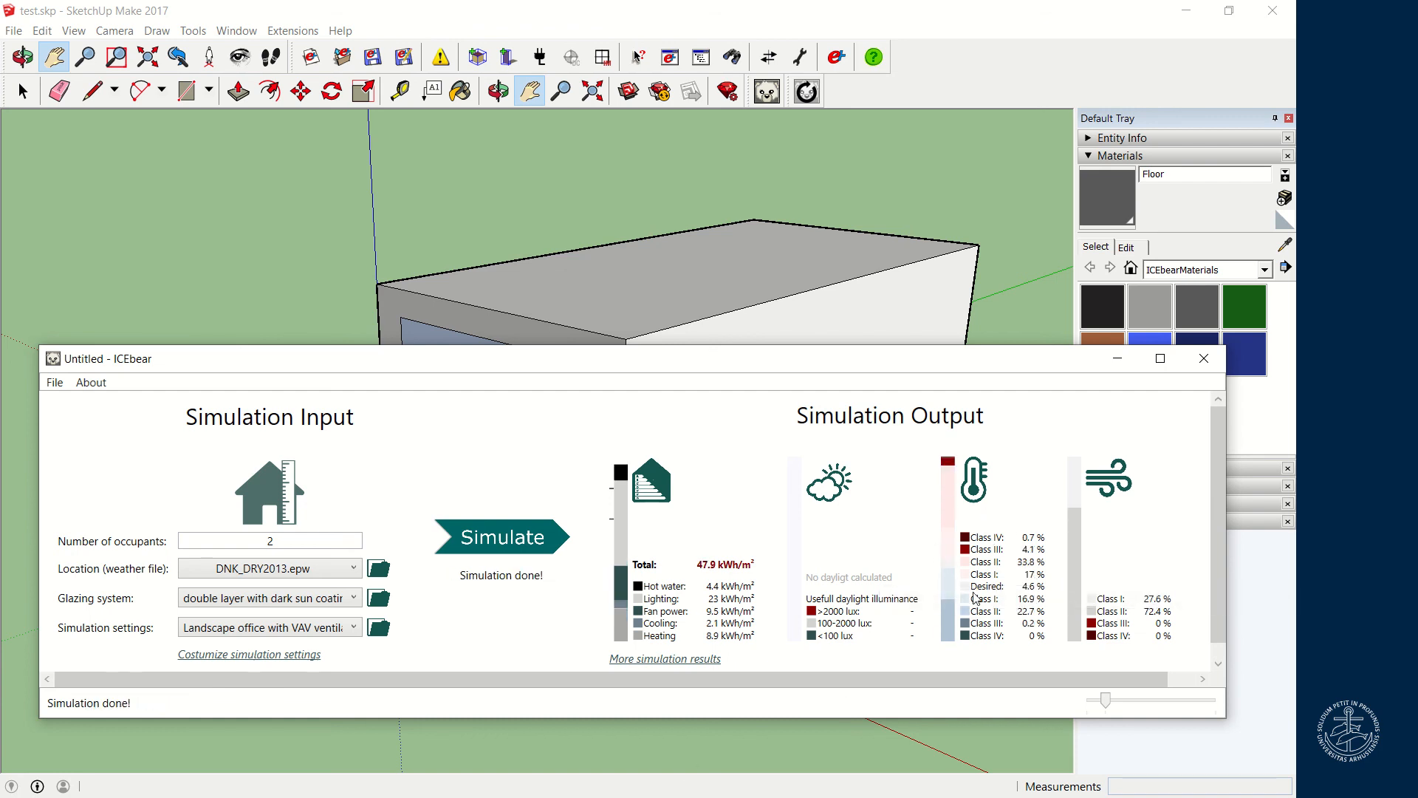
Open the detailed results of the new simulation, review the hourly operative temperature and the 'Hours Above' Analysis, and close them
click(672, 660)
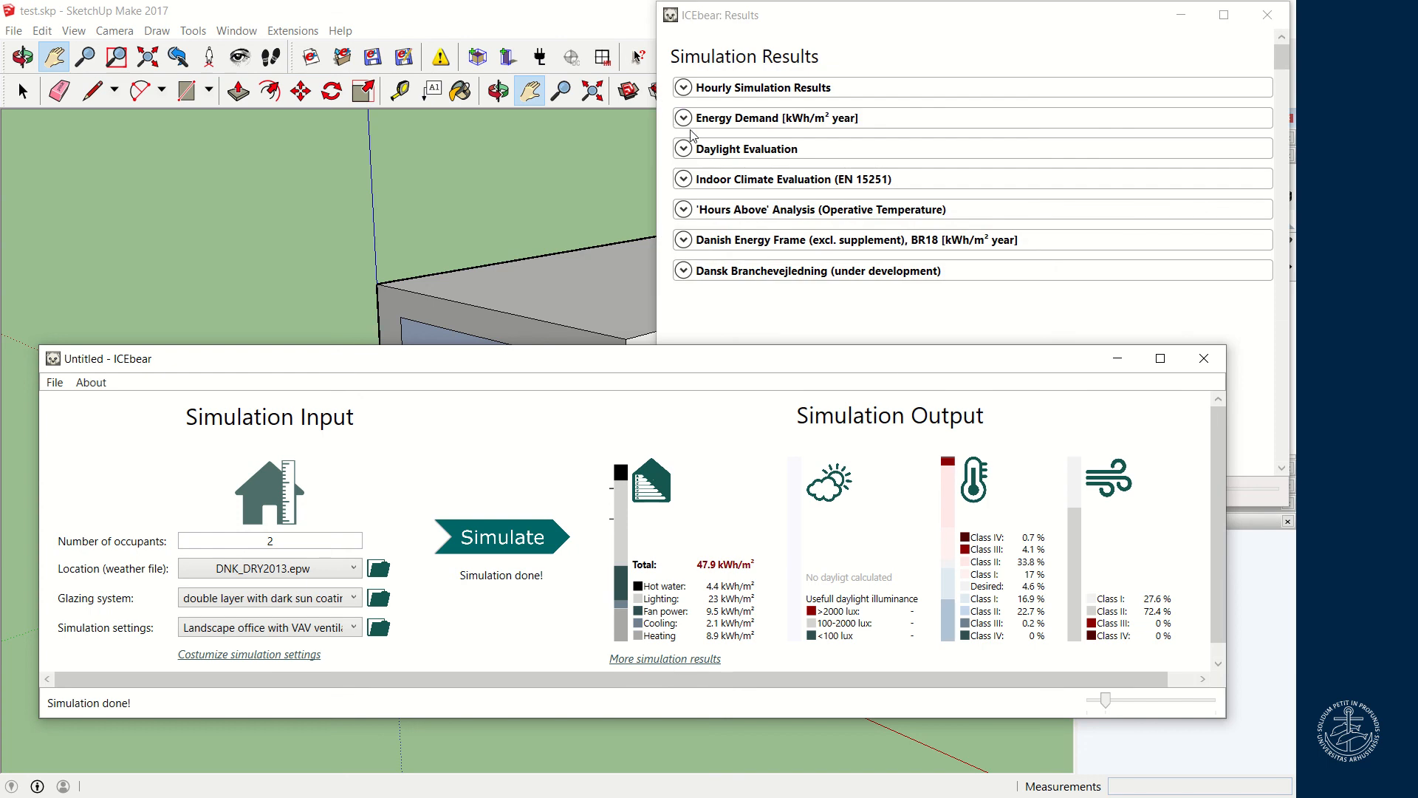
click(682, 89)
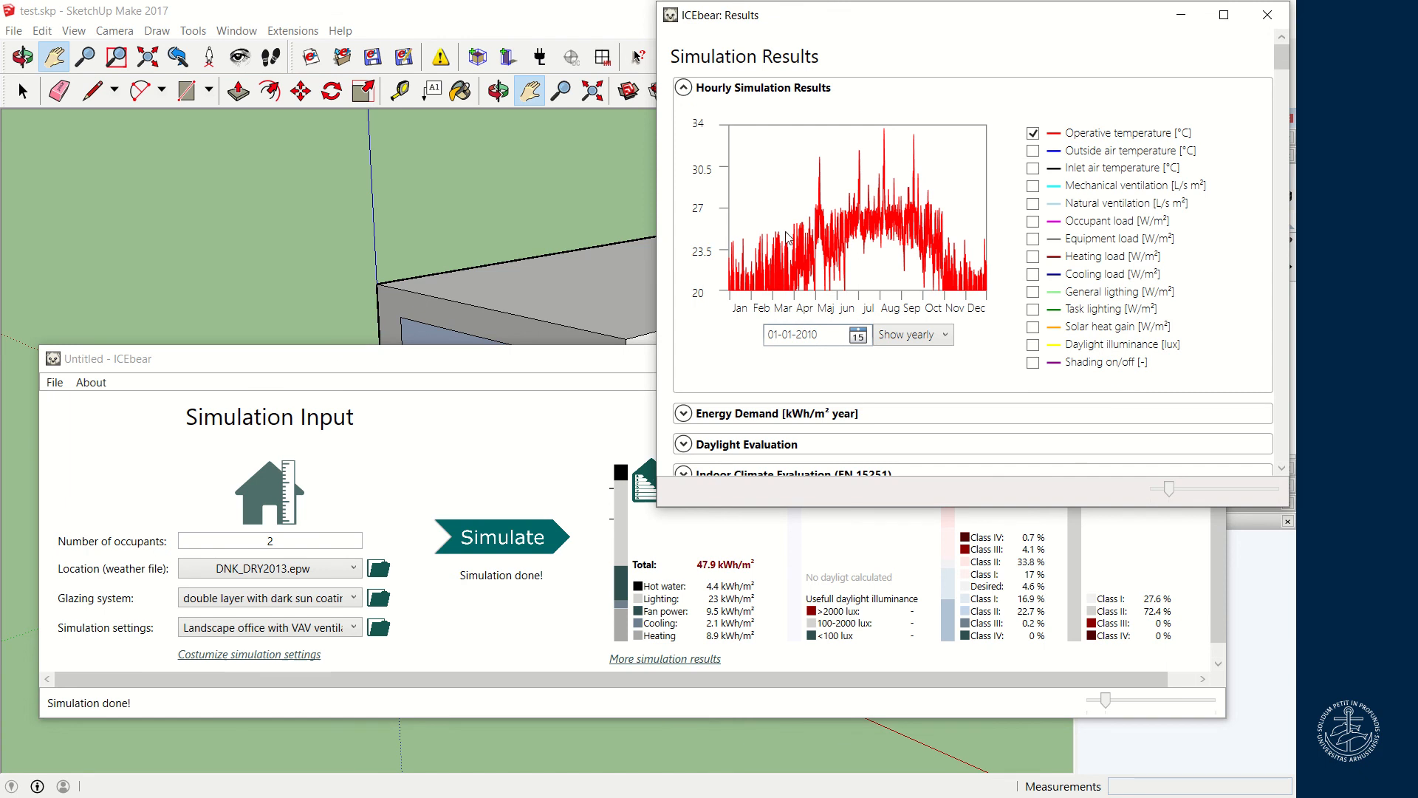
click(684, 88)
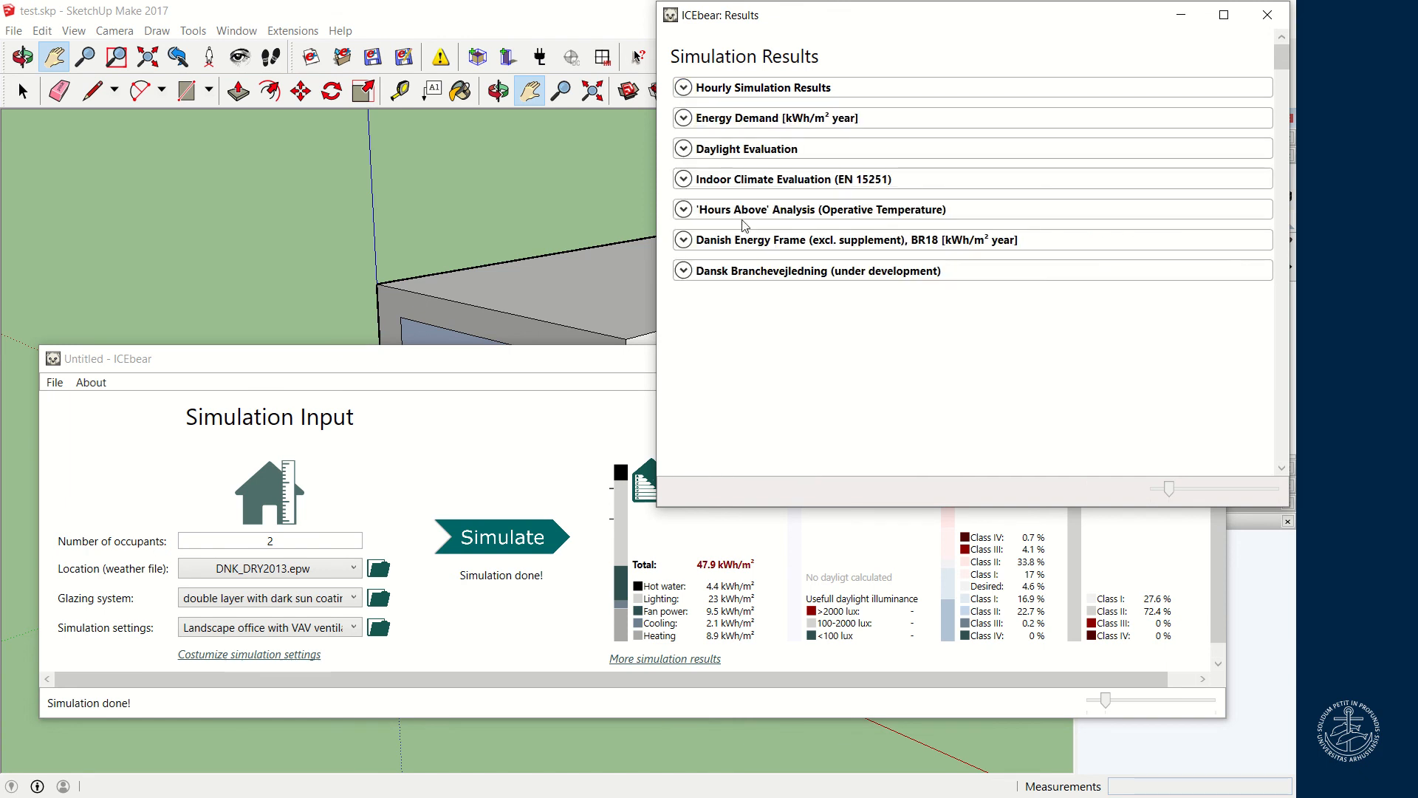
click(685, 210)
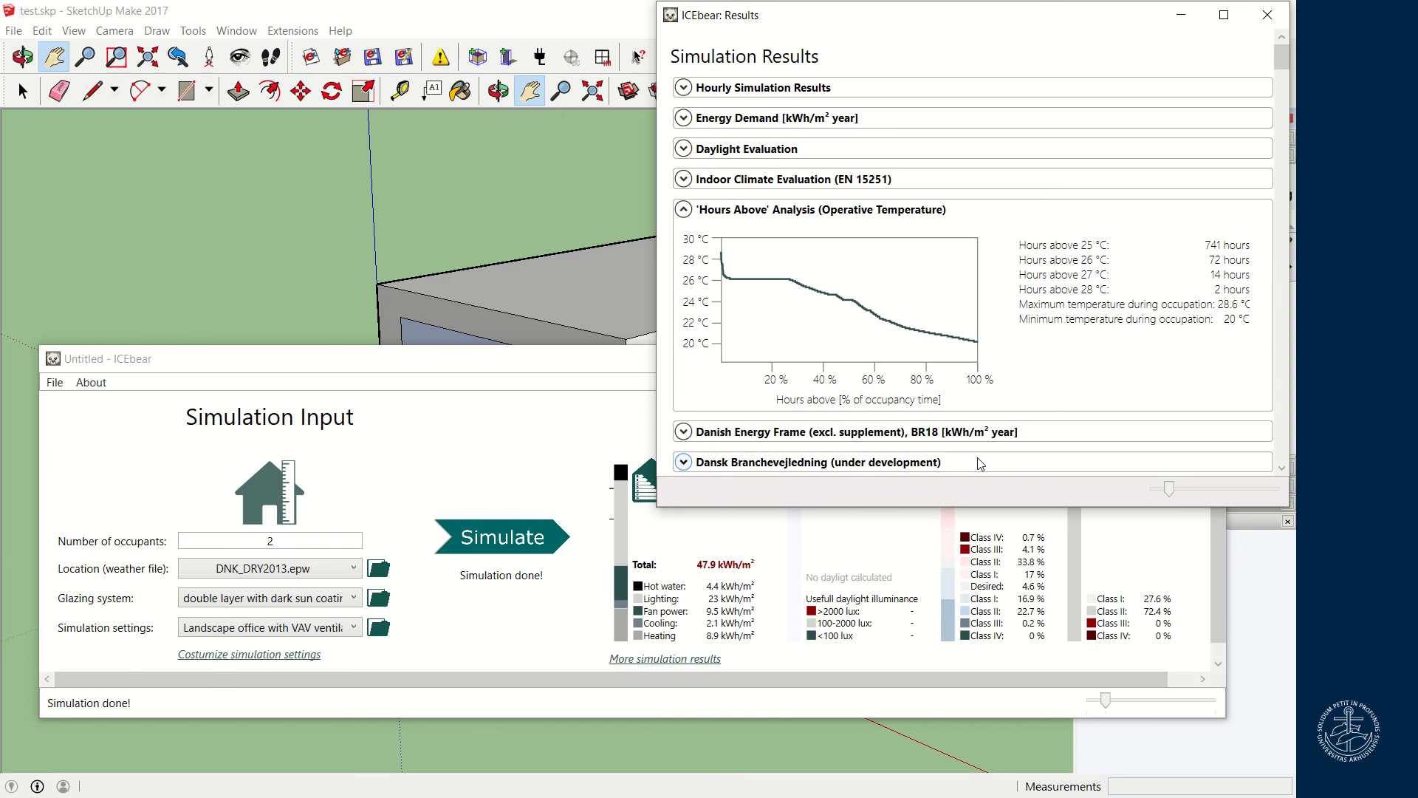
click(1268, 15)
Reduce the window's height in the SketchUp model by moving its top edge straight down about 0.81 m
click(512, 172)
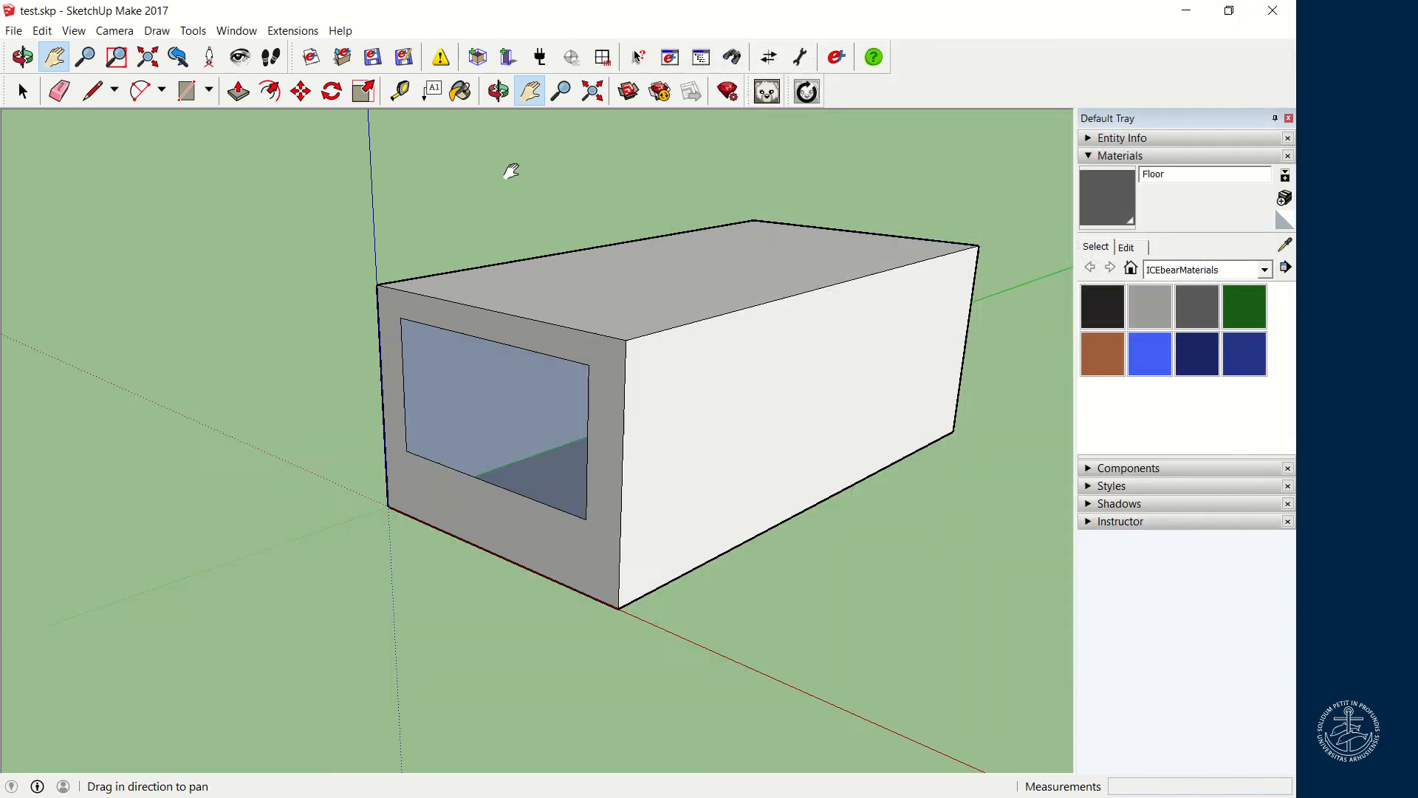
drag(732, 384, 659, 373)
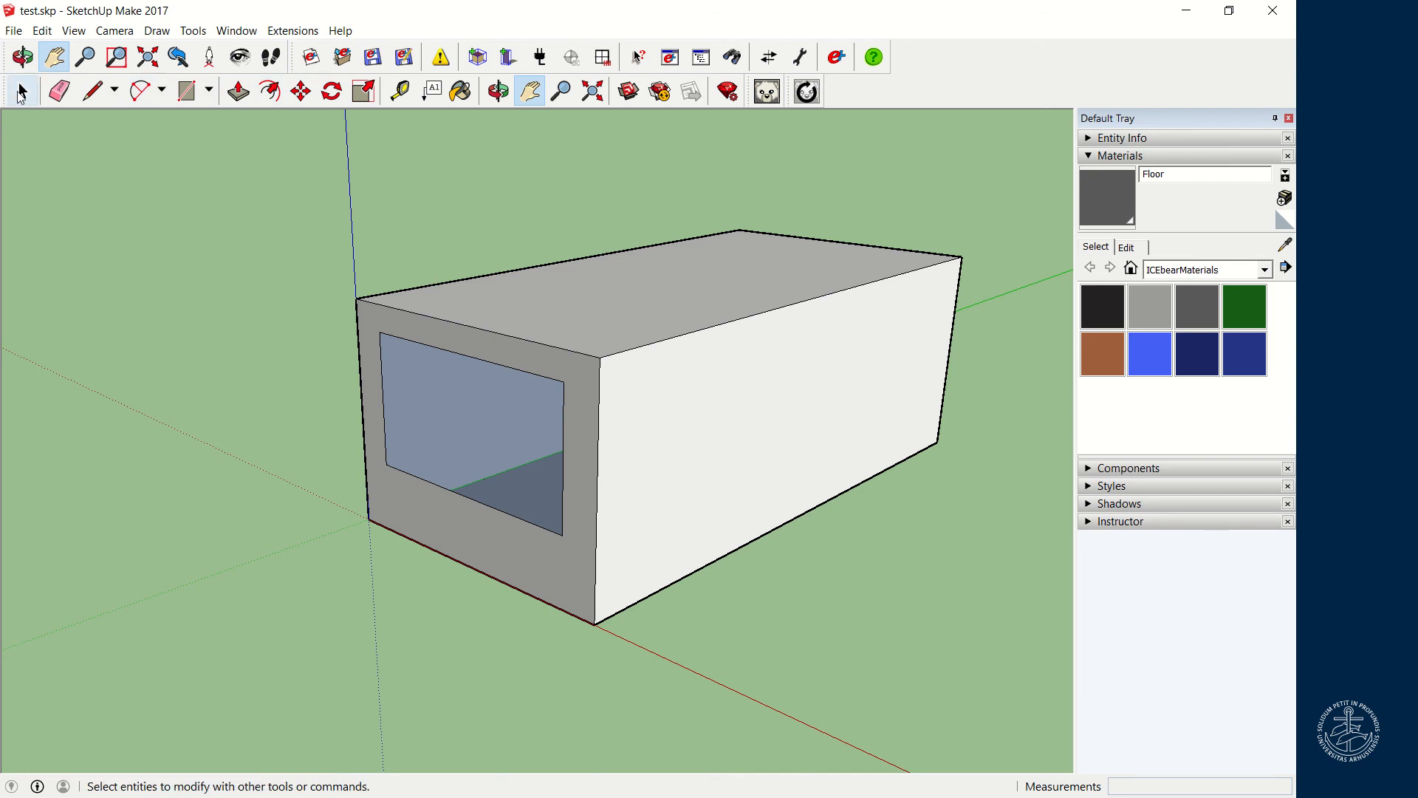
click(20, 94)
click(489, 362)
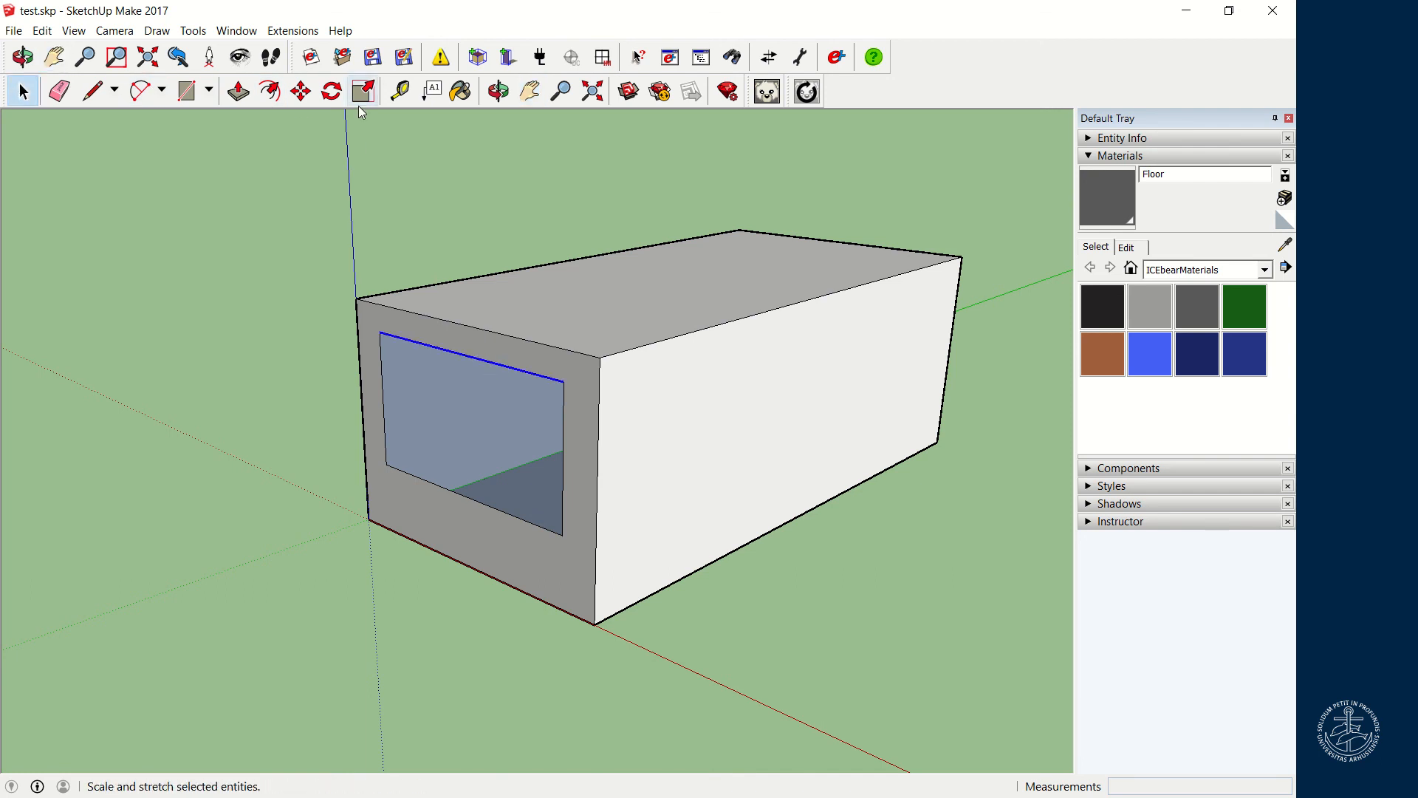
click(238, 91)
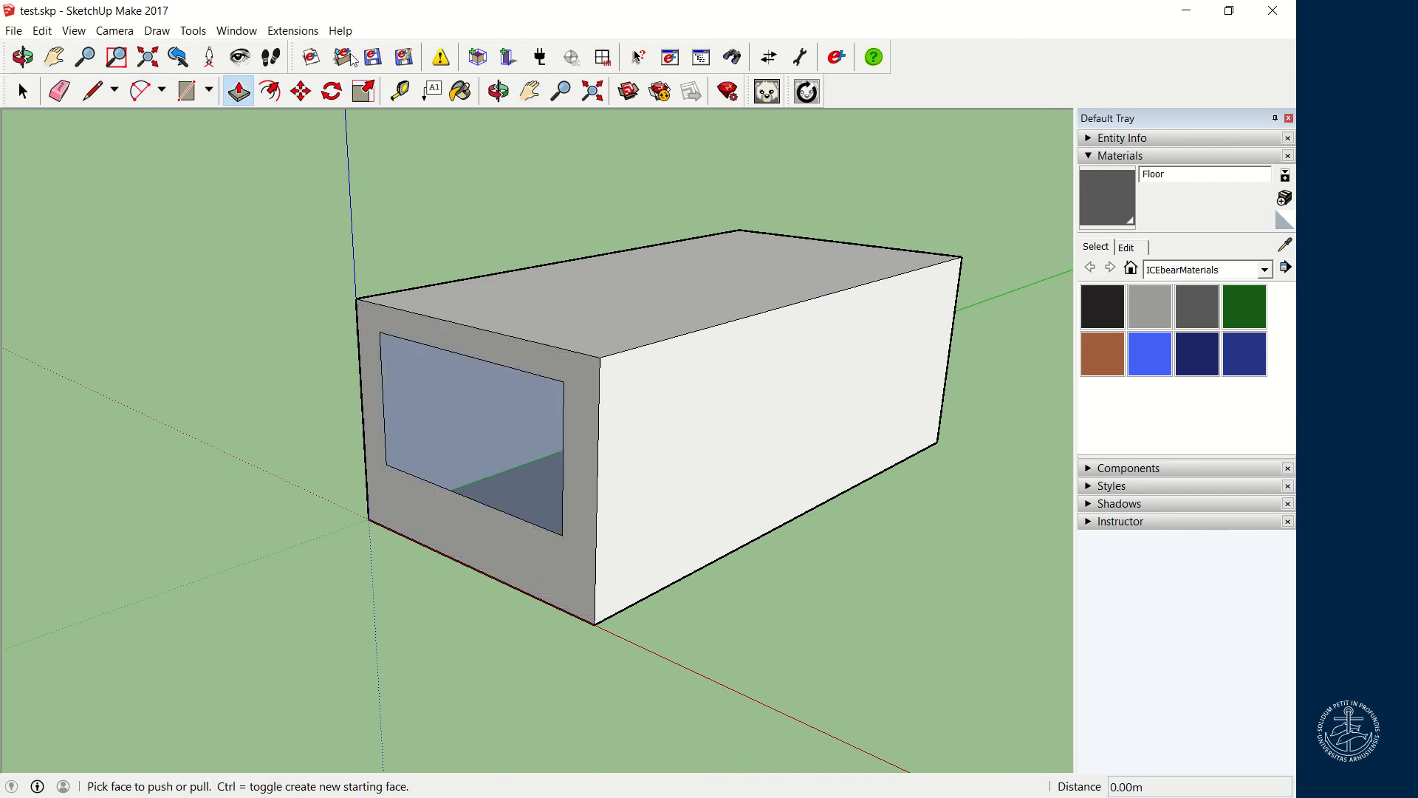
click(22, 91)
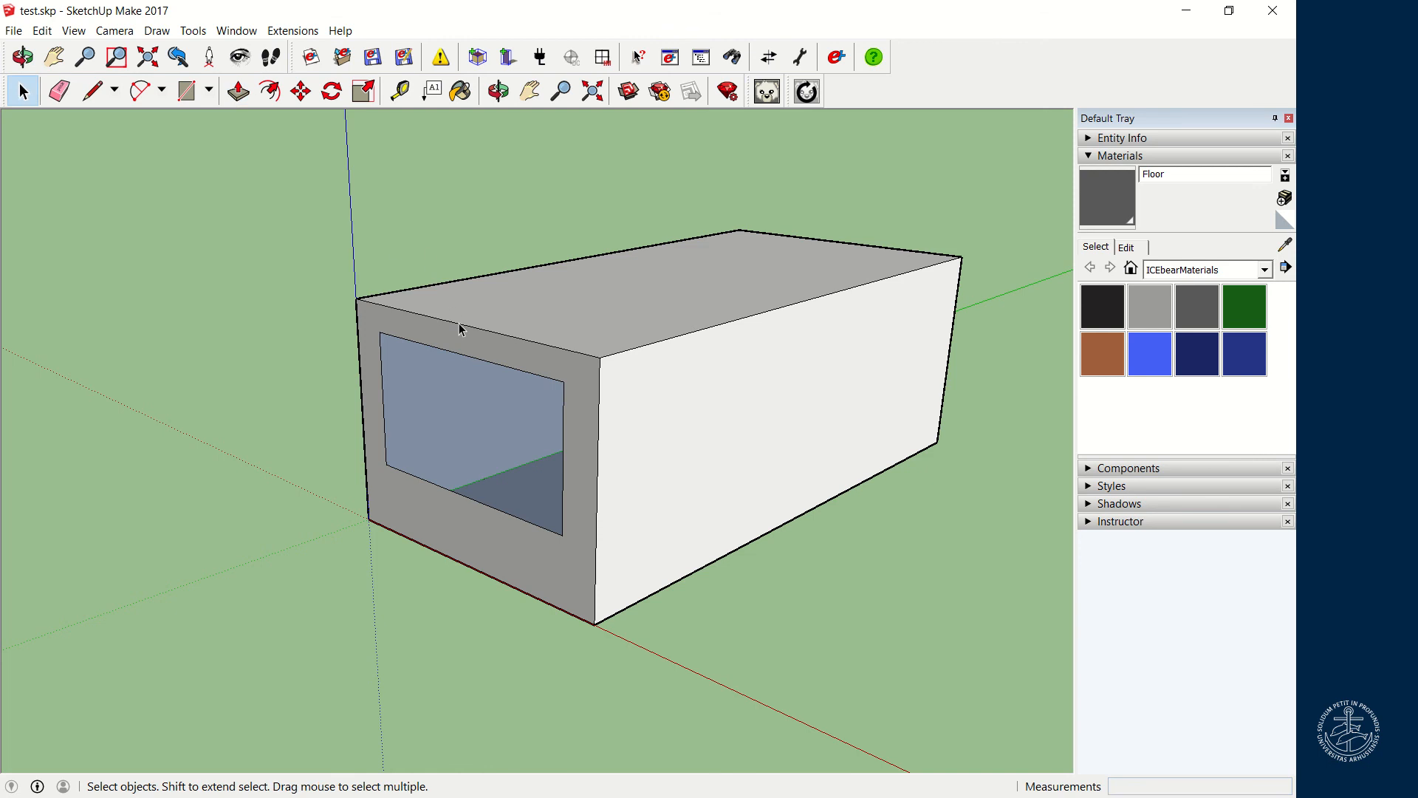
click(456, 354)
click(301, 91)
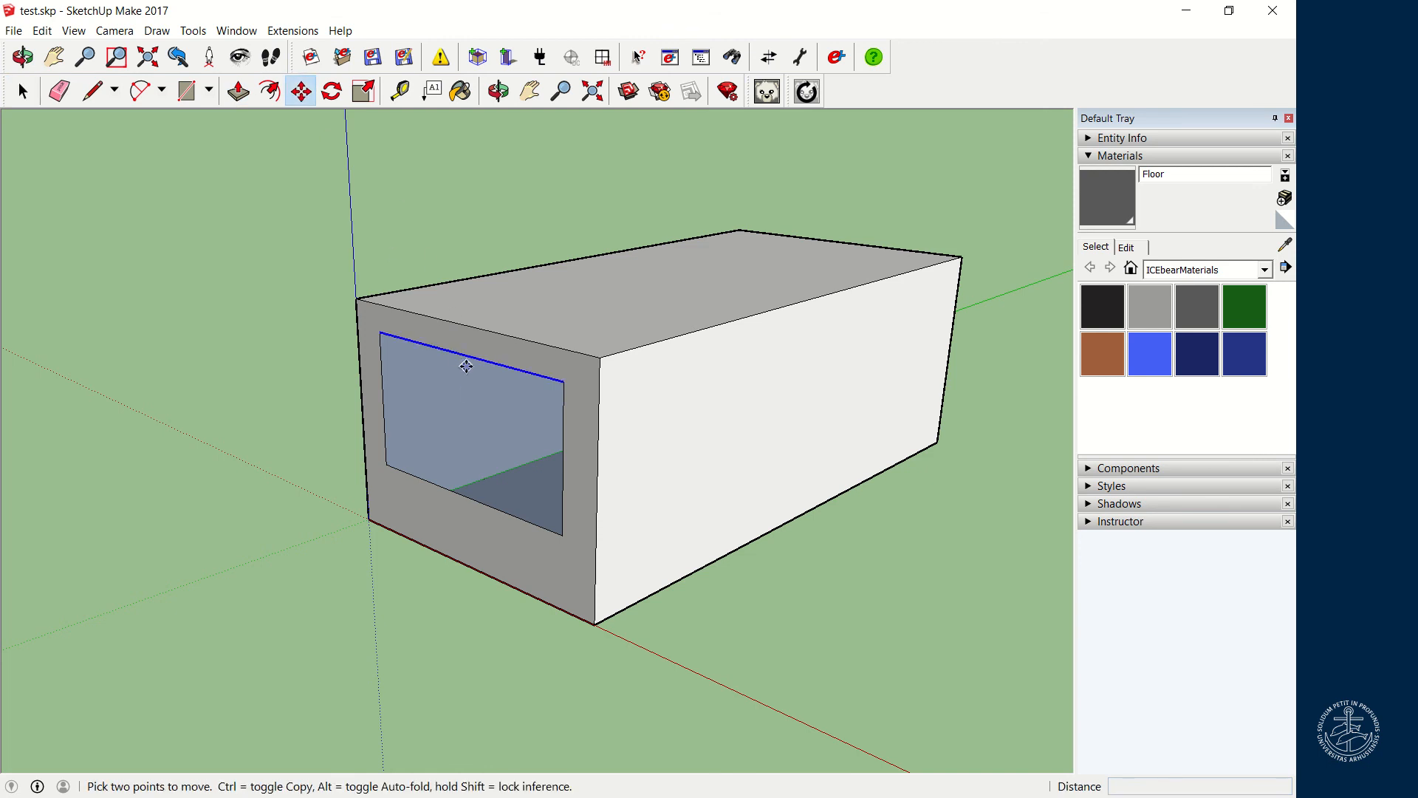
click(464, 355)
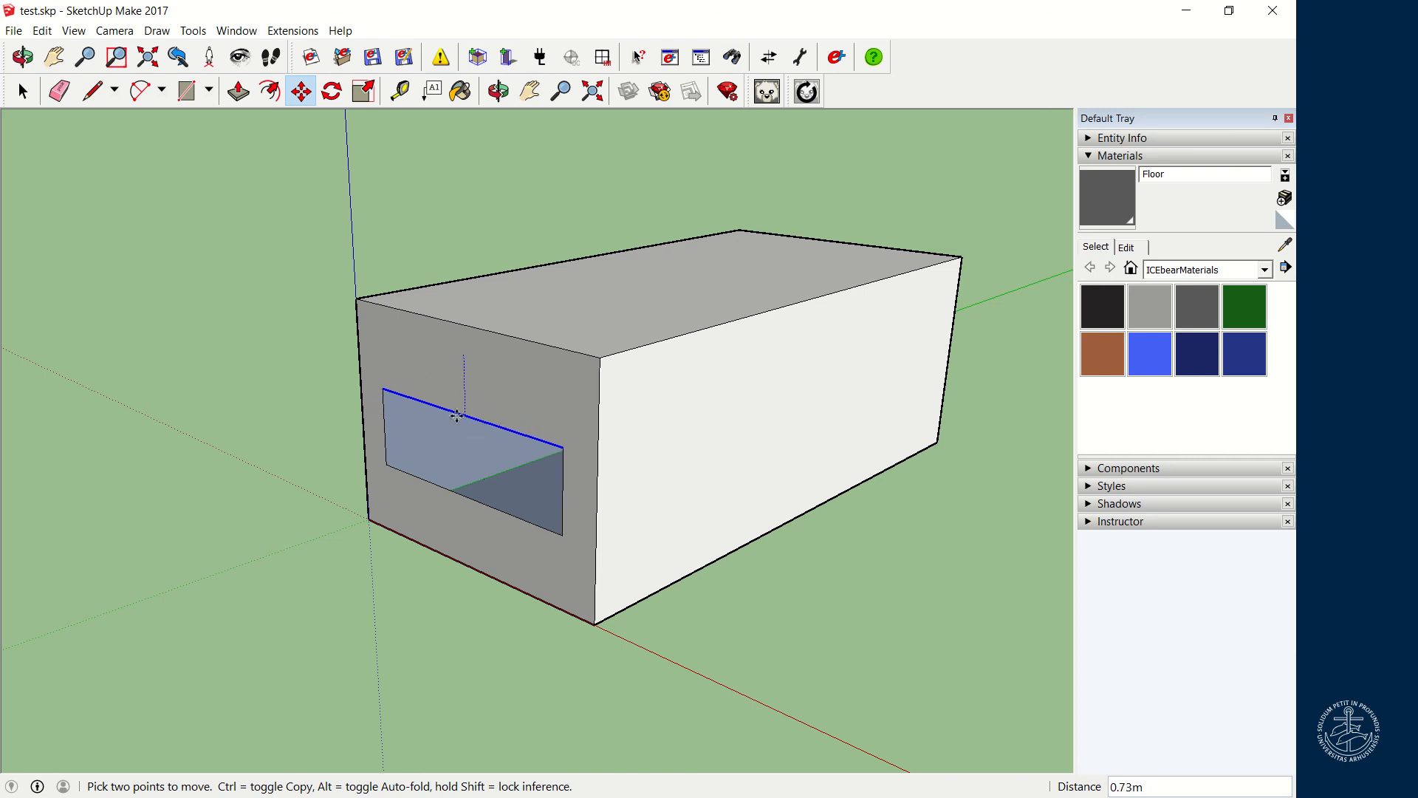
click(458, 423)
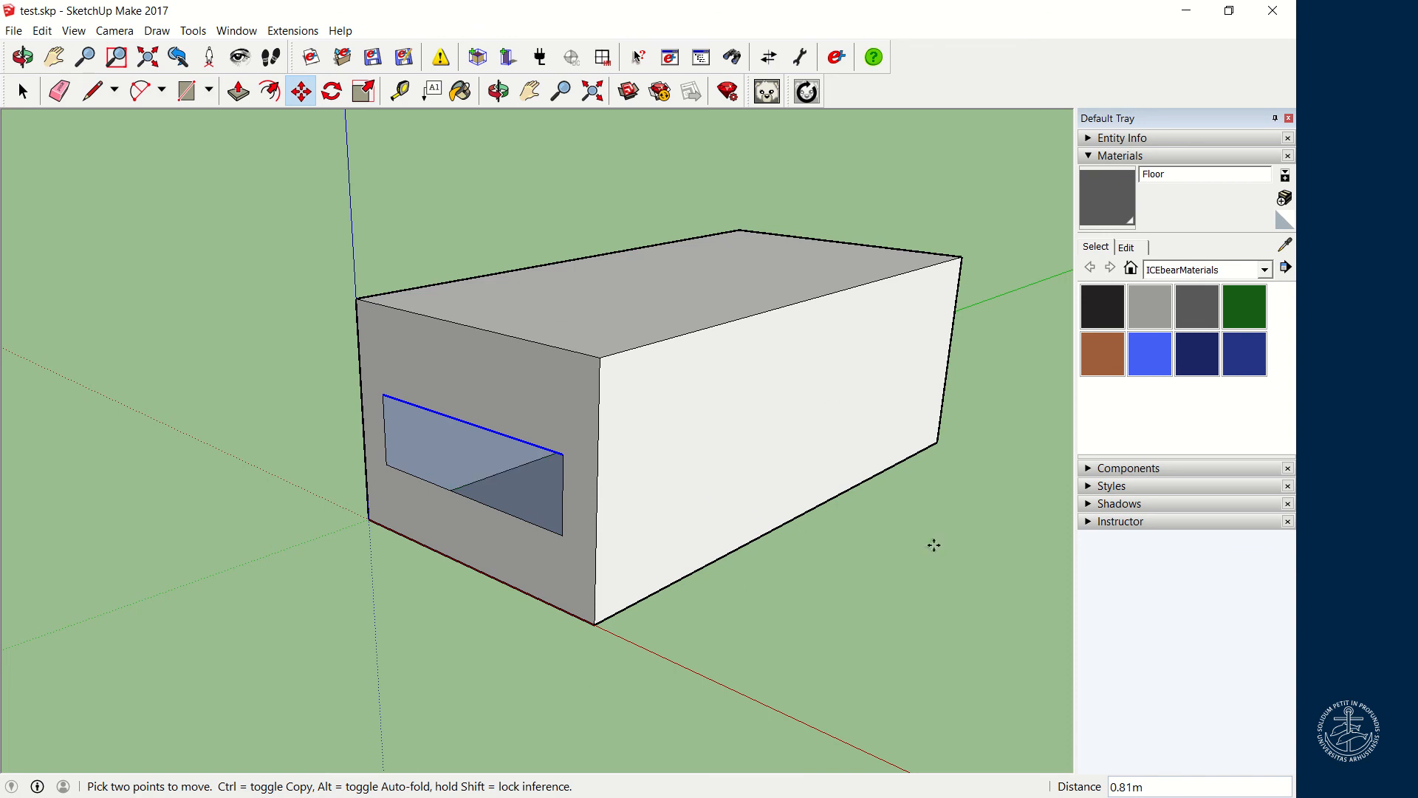
Switch to ICEbear and check the geometry inputs for the fenestration area, closing the list when done
key(alt+Tab)
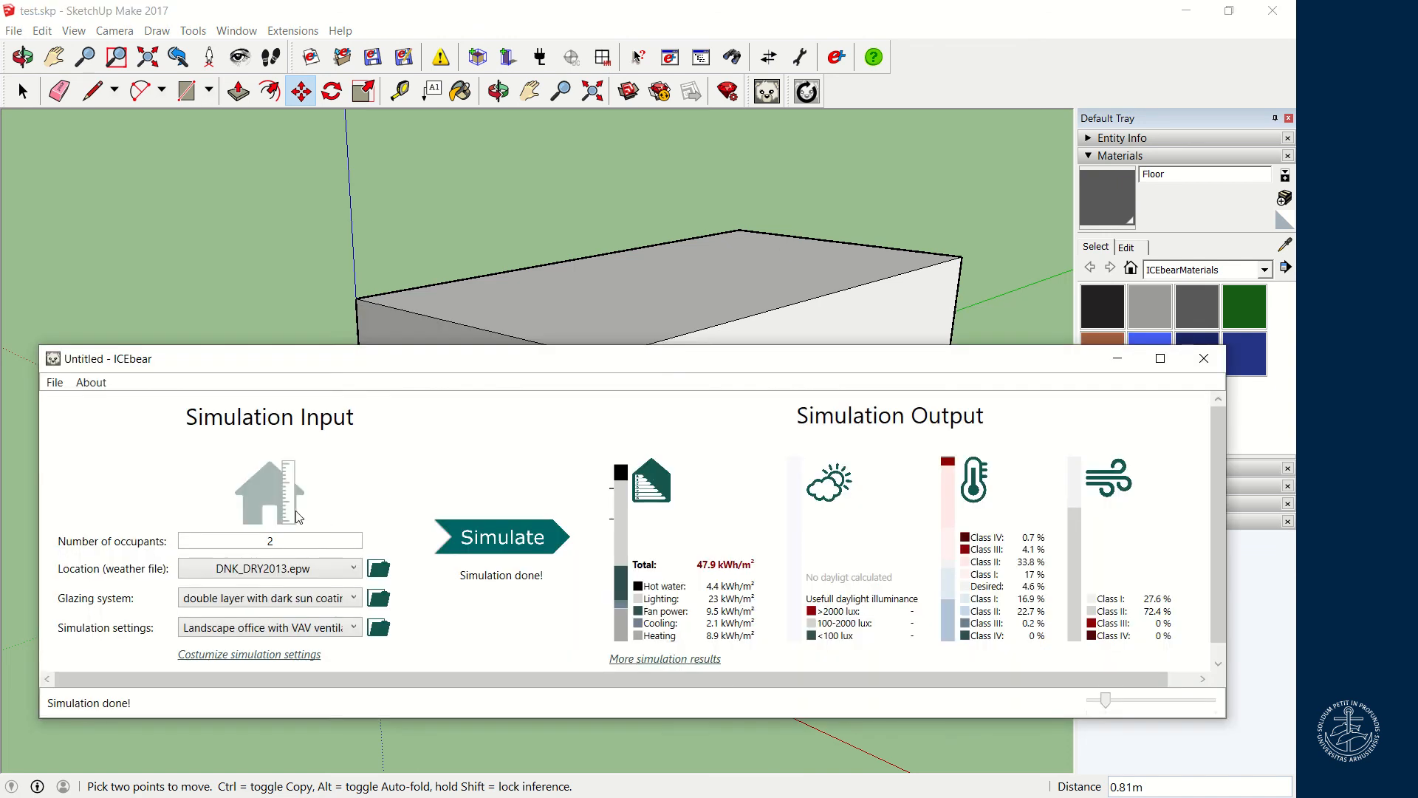
click(298, 517)
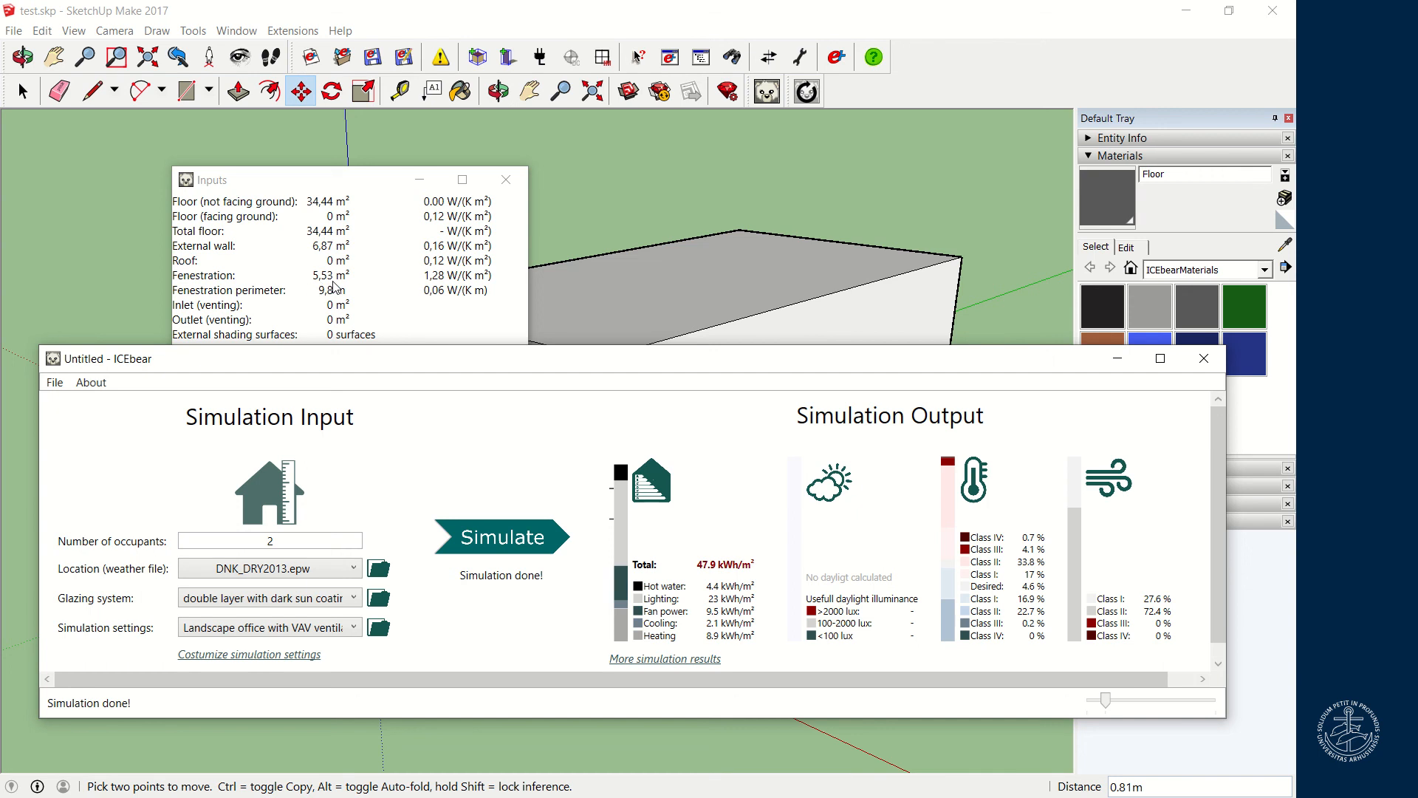
click(506, 179)
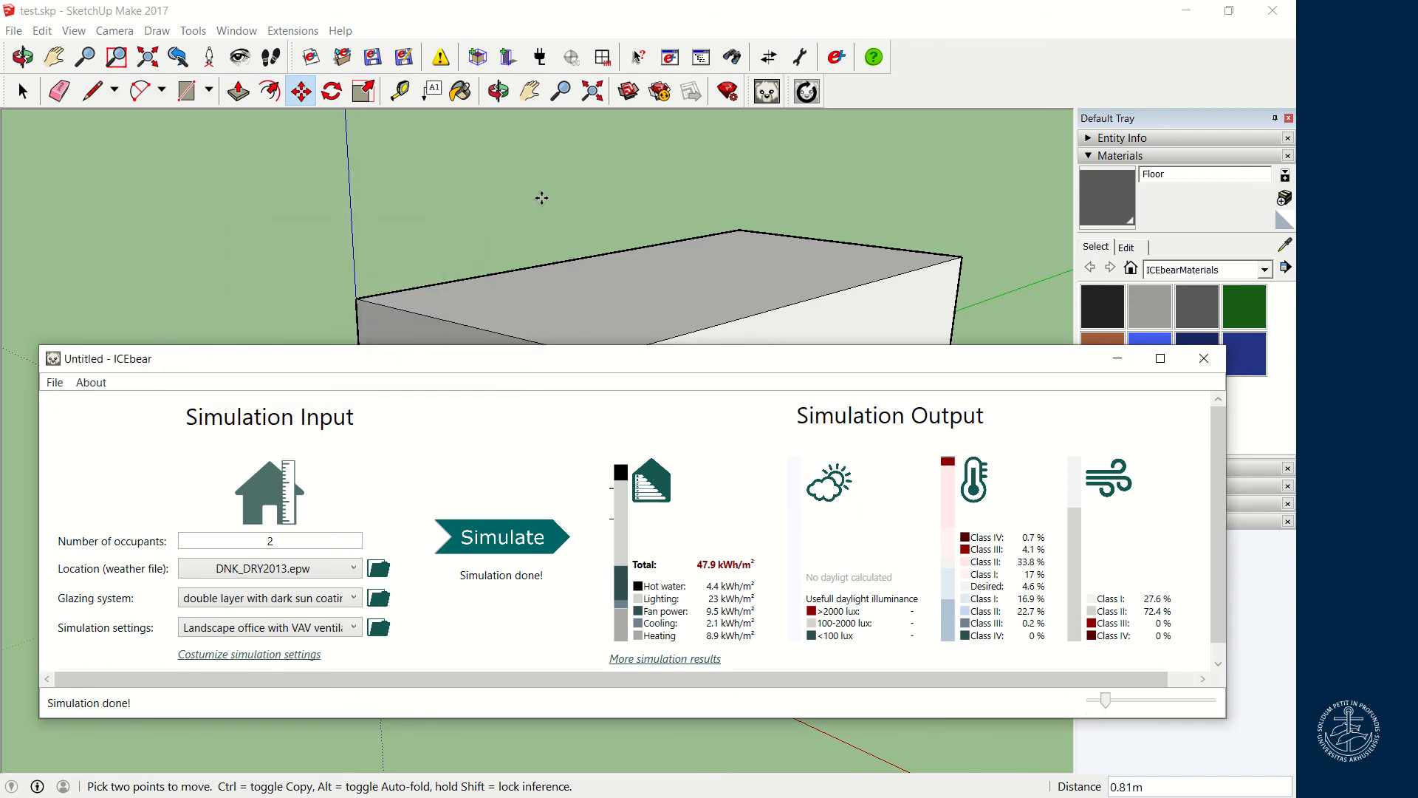
Update the ICEbear geometry from the modified SketchUp model and recheck the fenestration and external wall areas in the inputs
click(521, 27)
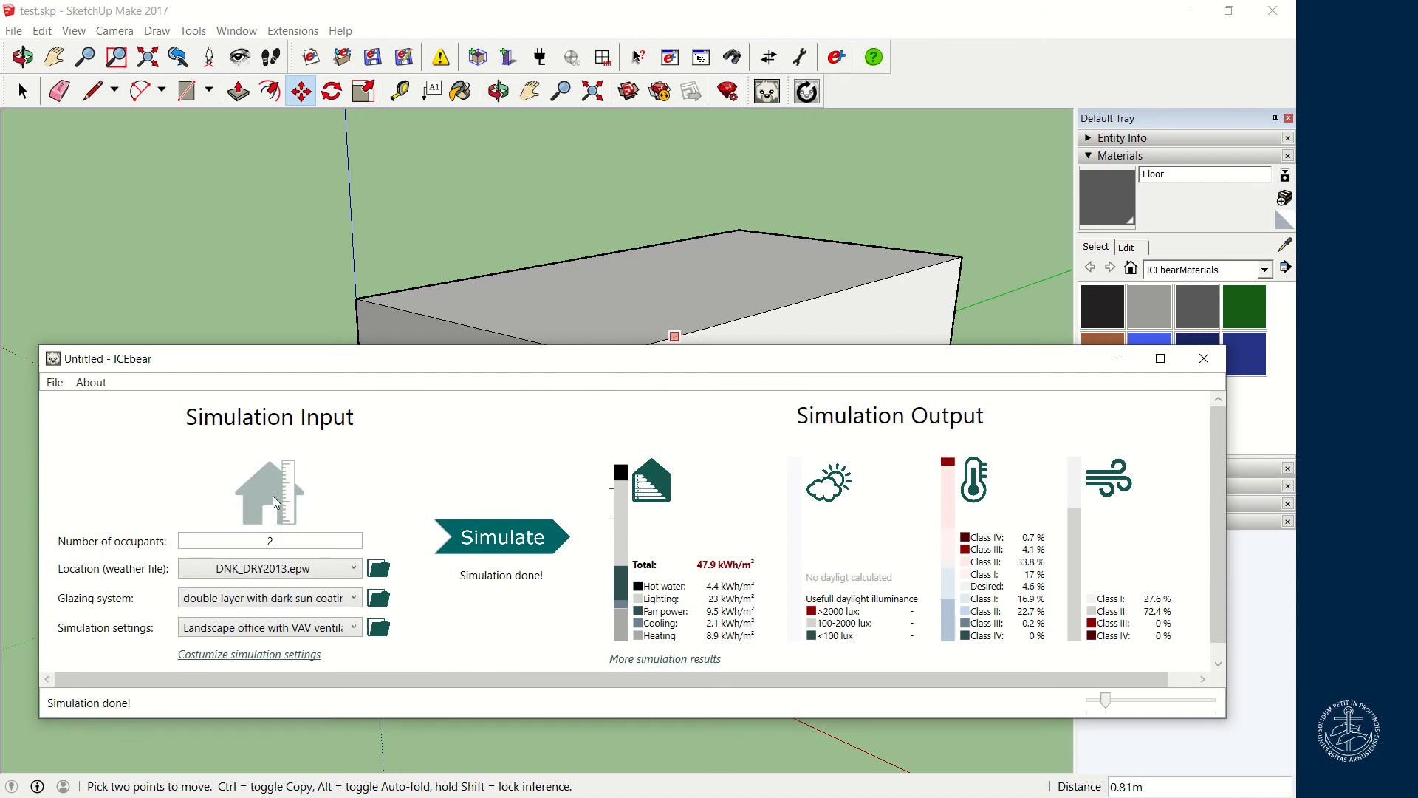
click(272, 496)
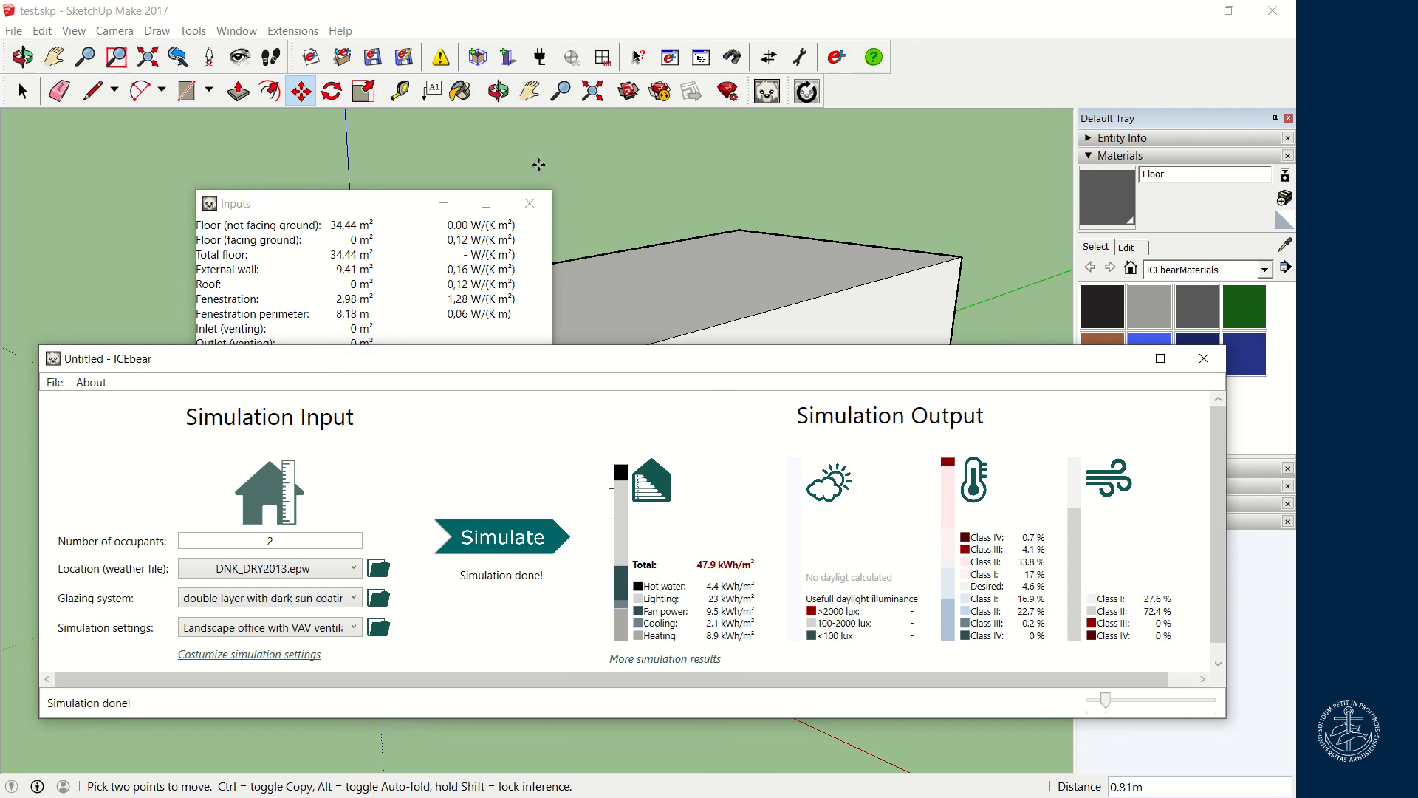
click(539, 165)
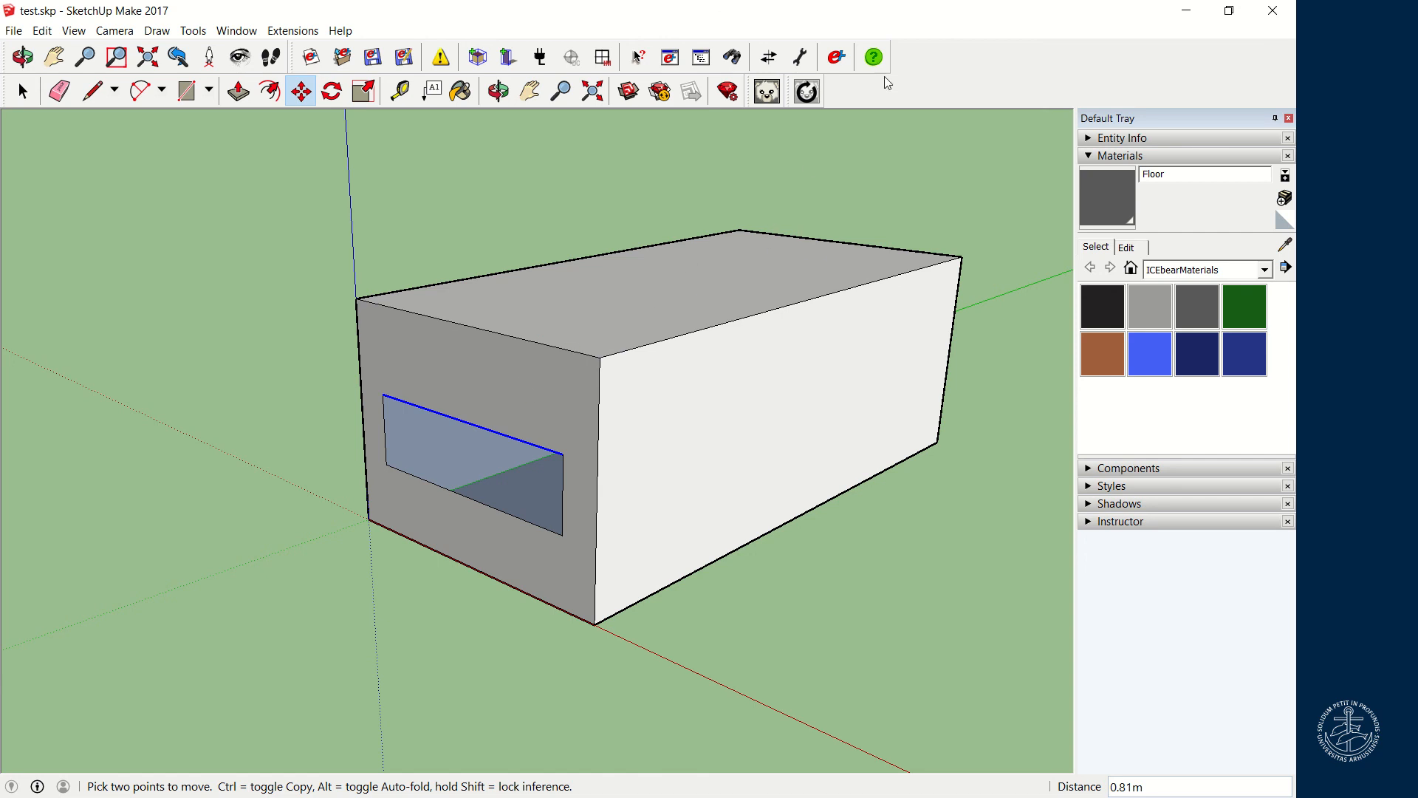
click(811, 93)
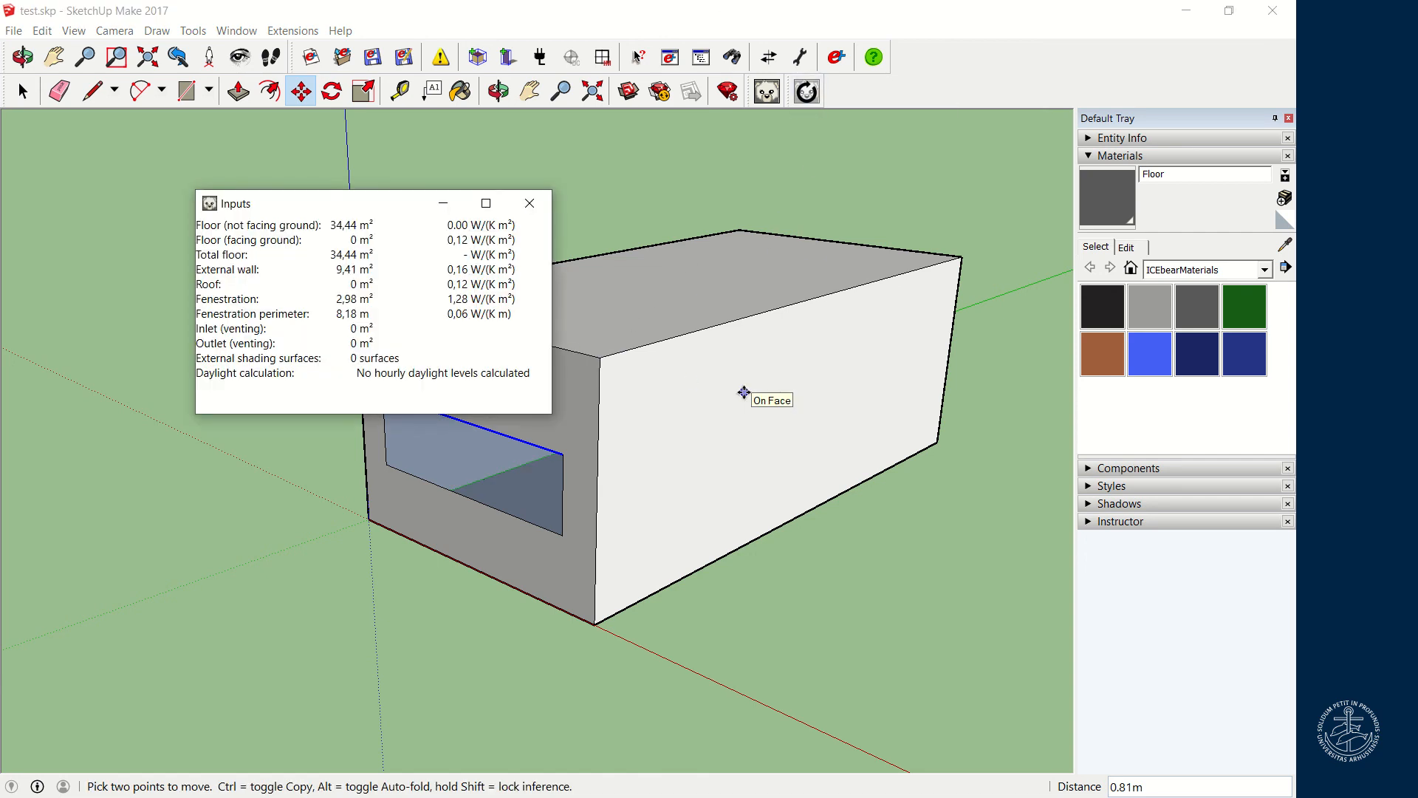
click(530, 203)
Return to ICEbear and rerun the room simulation with the smaller window
key(alt+Tab)
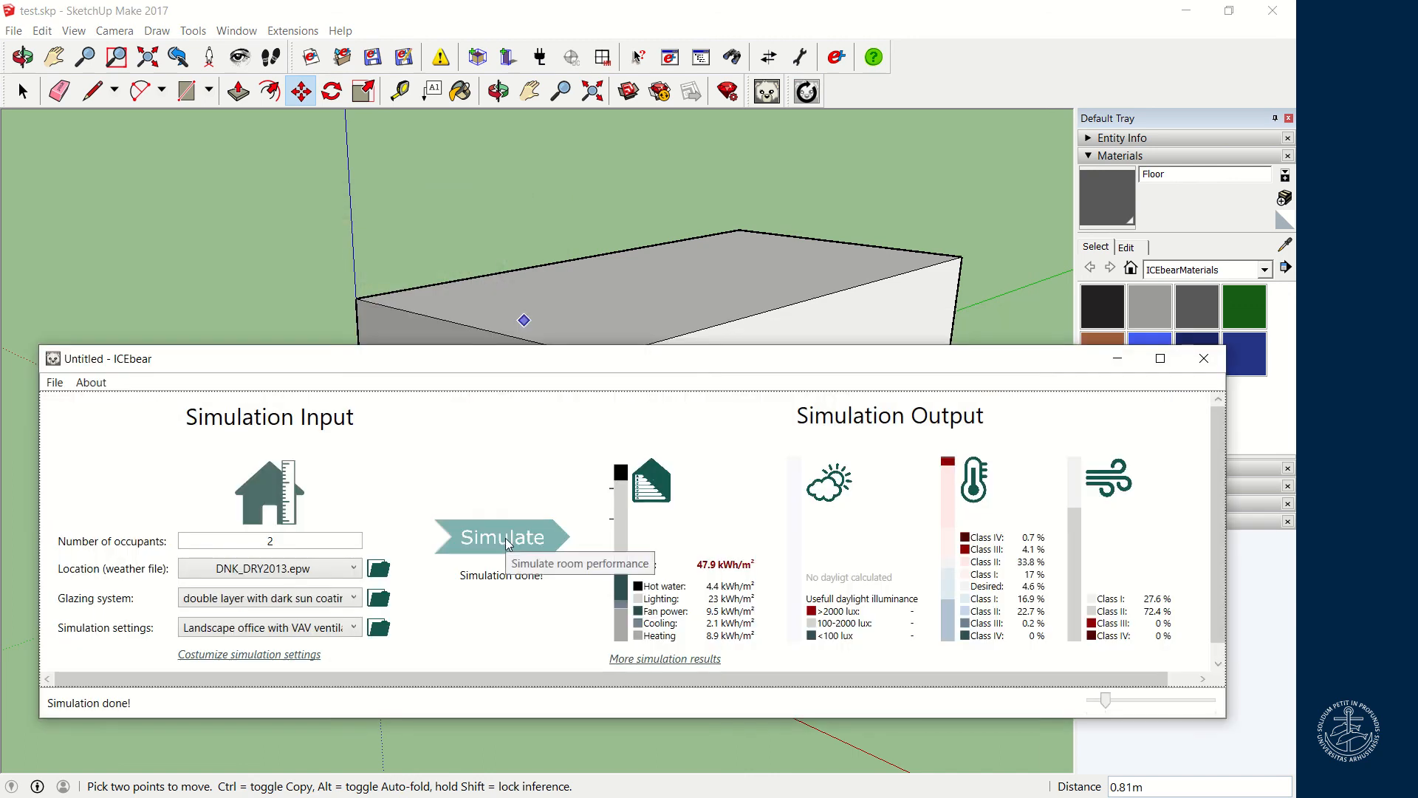
click(508, 544)
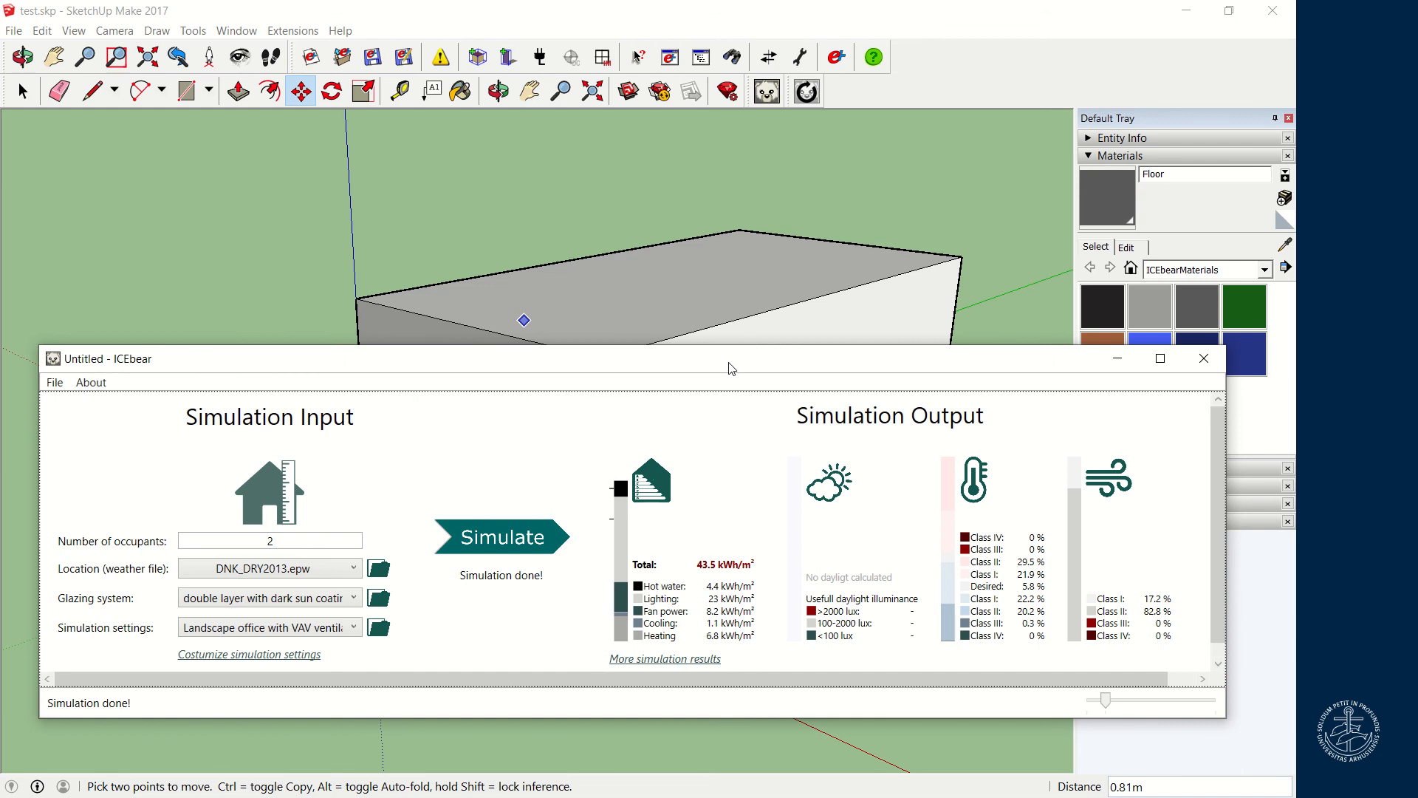
mouse_move(732, 368)
mouse_down()
mouse_move(738, 523)
mouse_move(737, 363)
mouse_up()
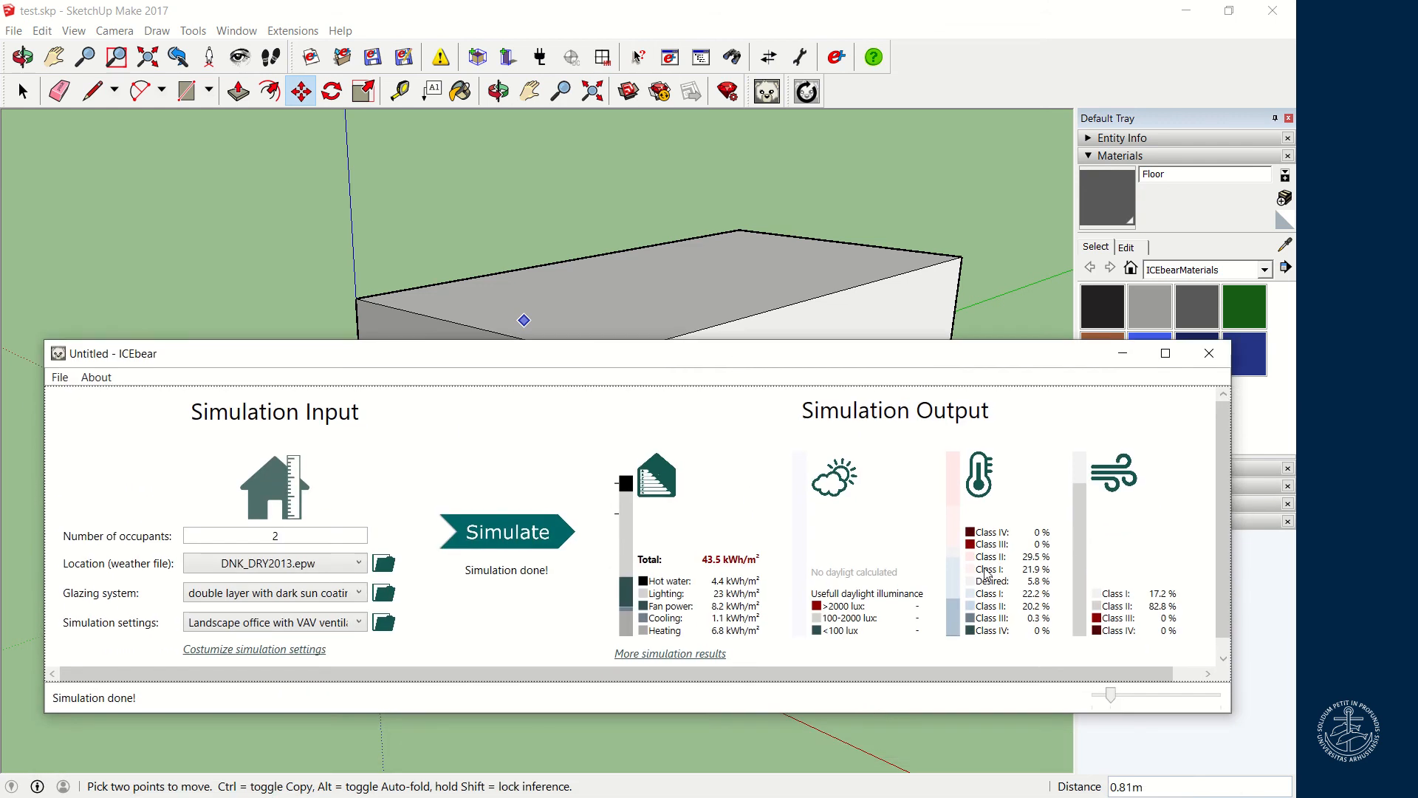
Open the detailed simulation results, examine the 'Hours Above' operative temperature analysis for the smaller window, and close the results
click(674, 653)
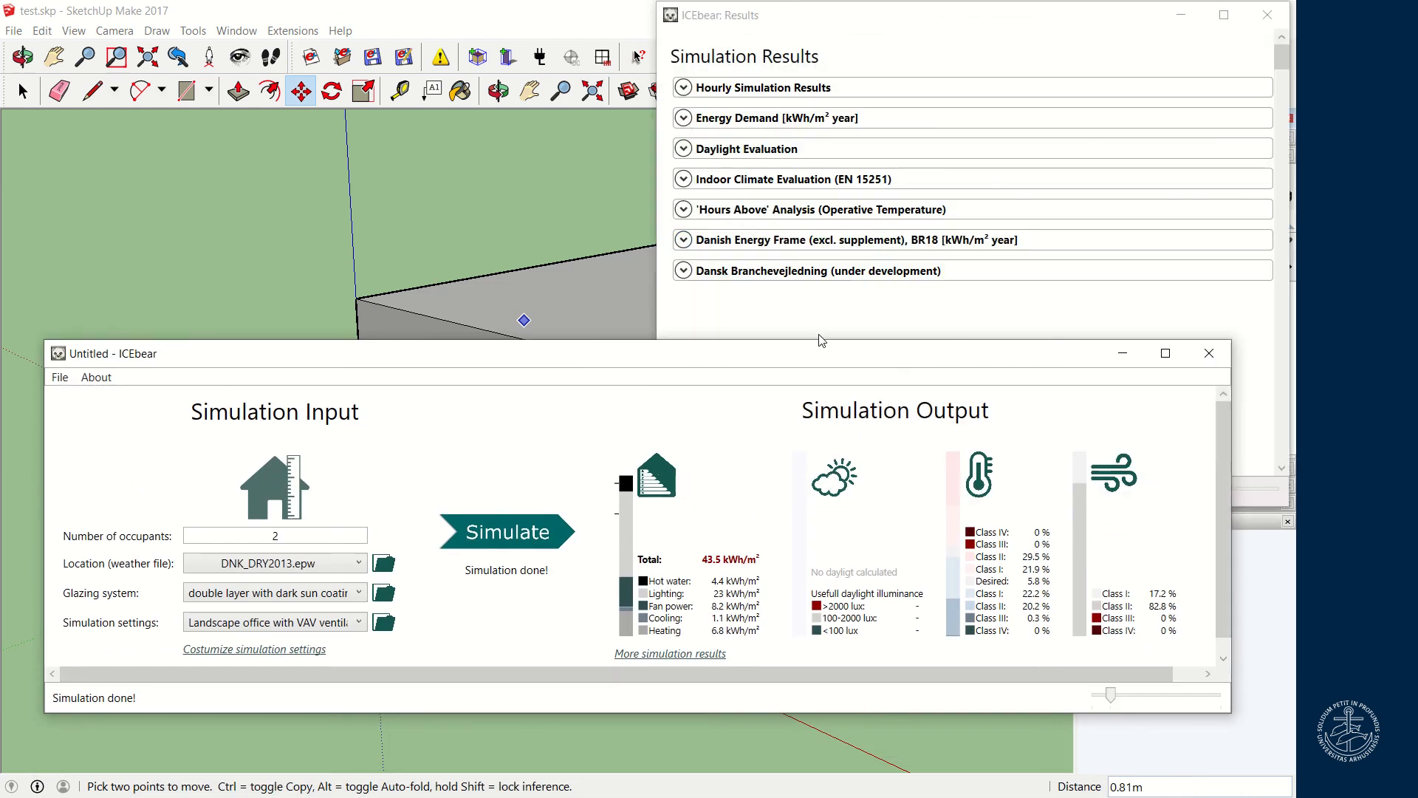
click(684, 211)
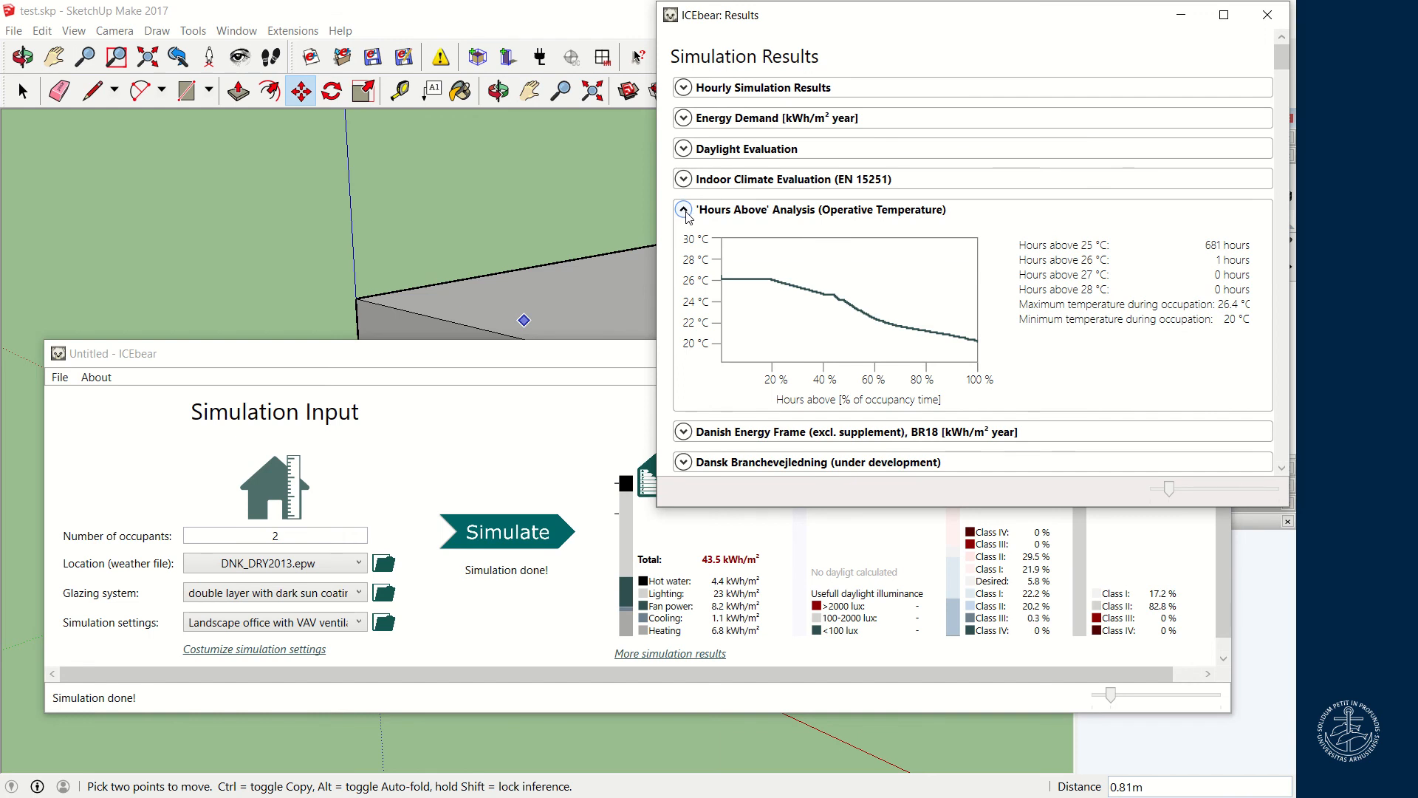
click(1268, 15)
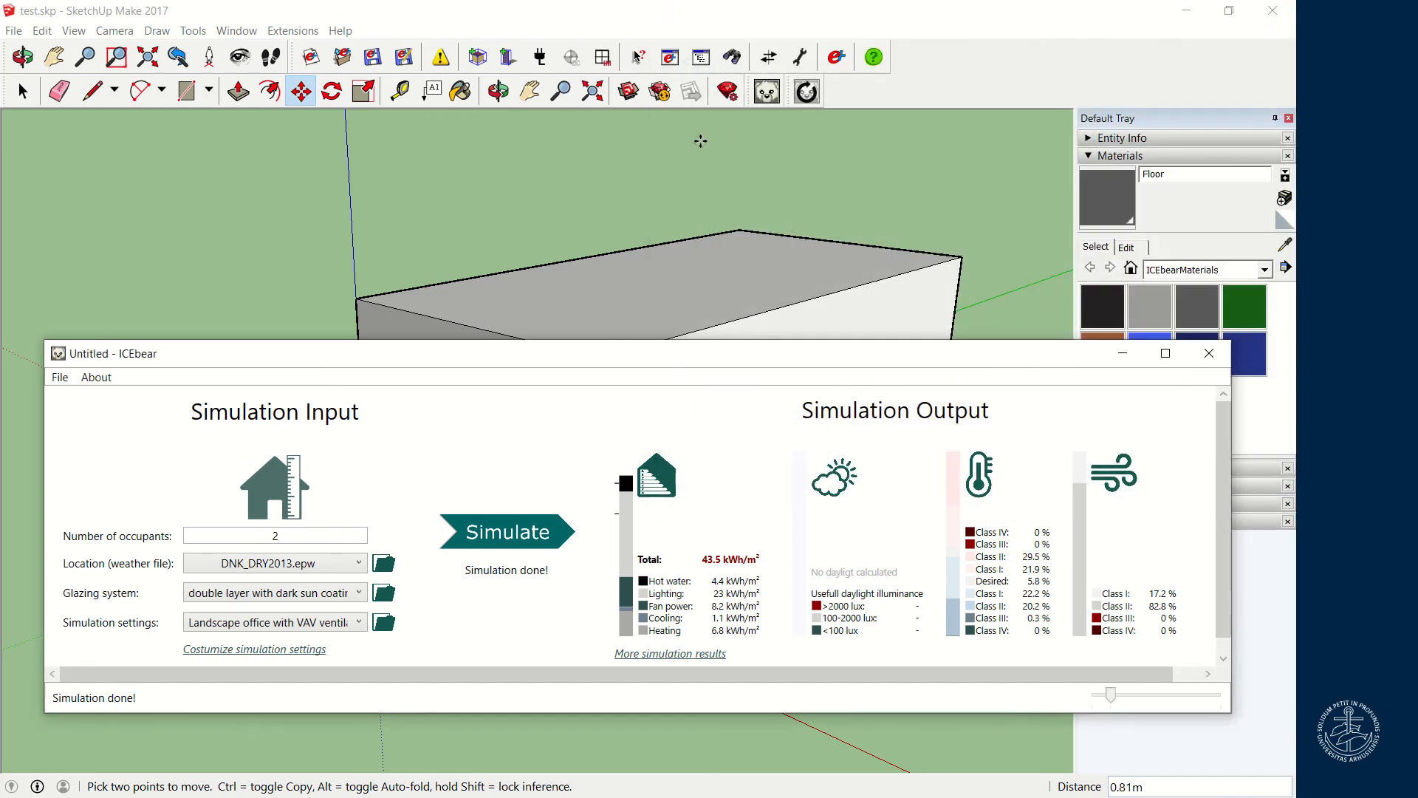
Switch to the SketchUp model and cancel the accidental move of the window's top edge
click(545, 184)
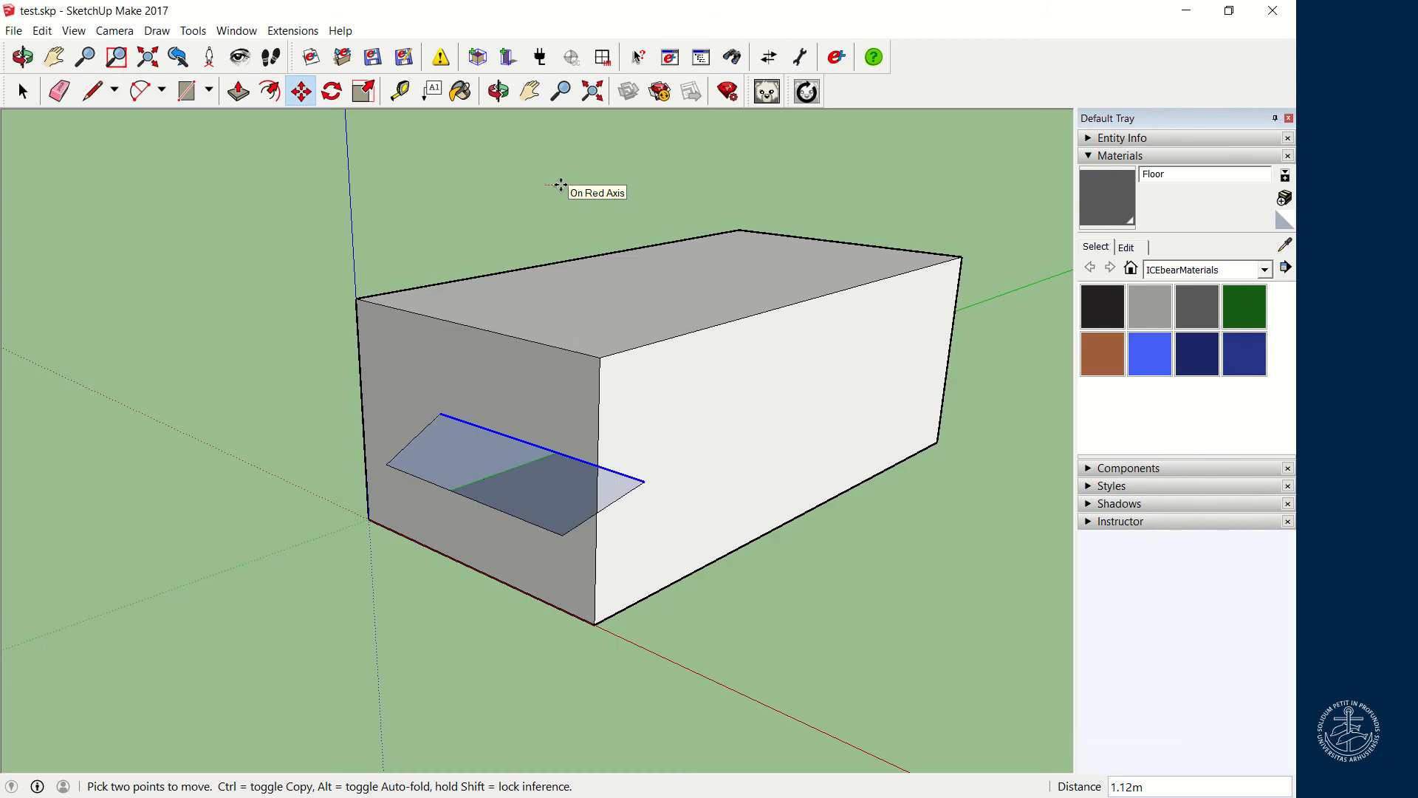
key(Escape)
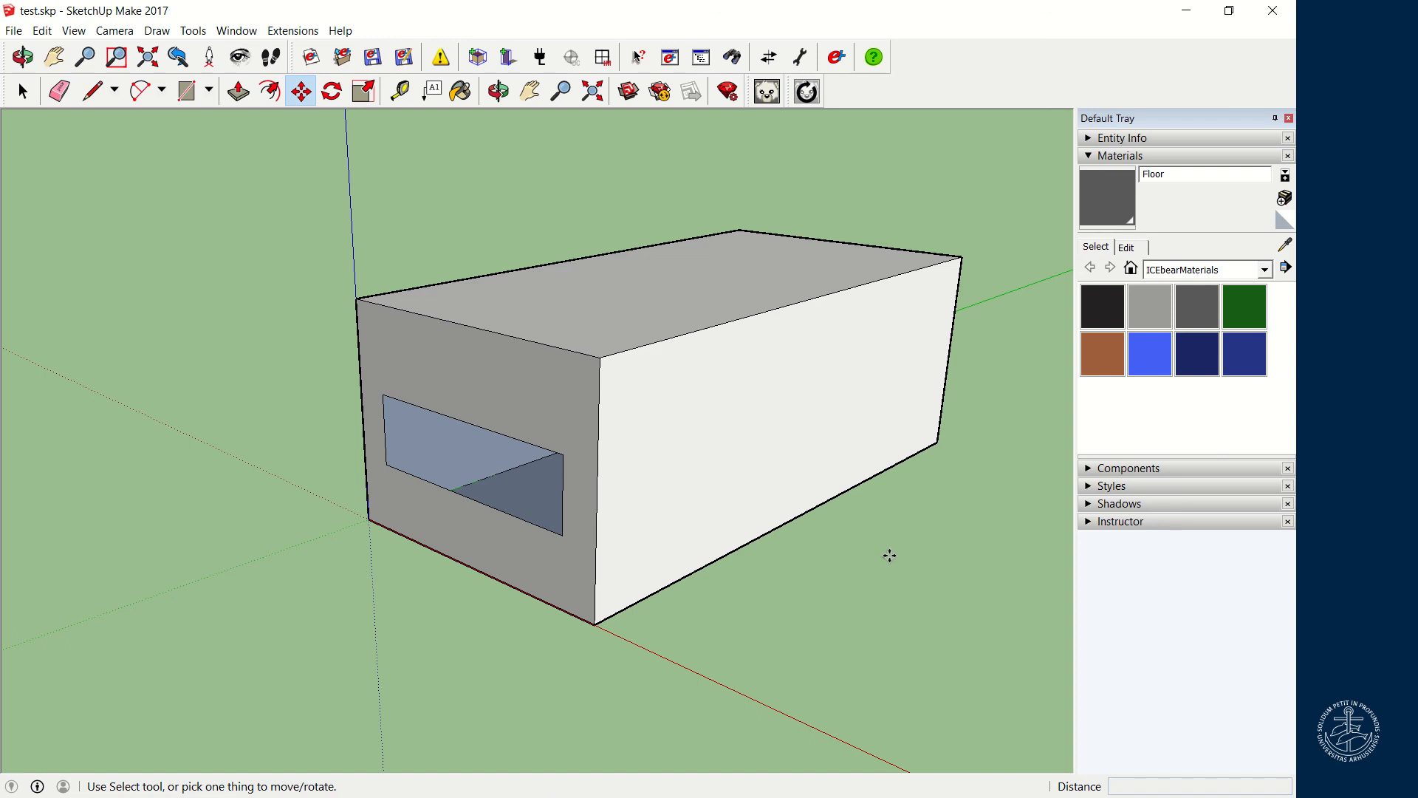
mouse_move(650, 7)
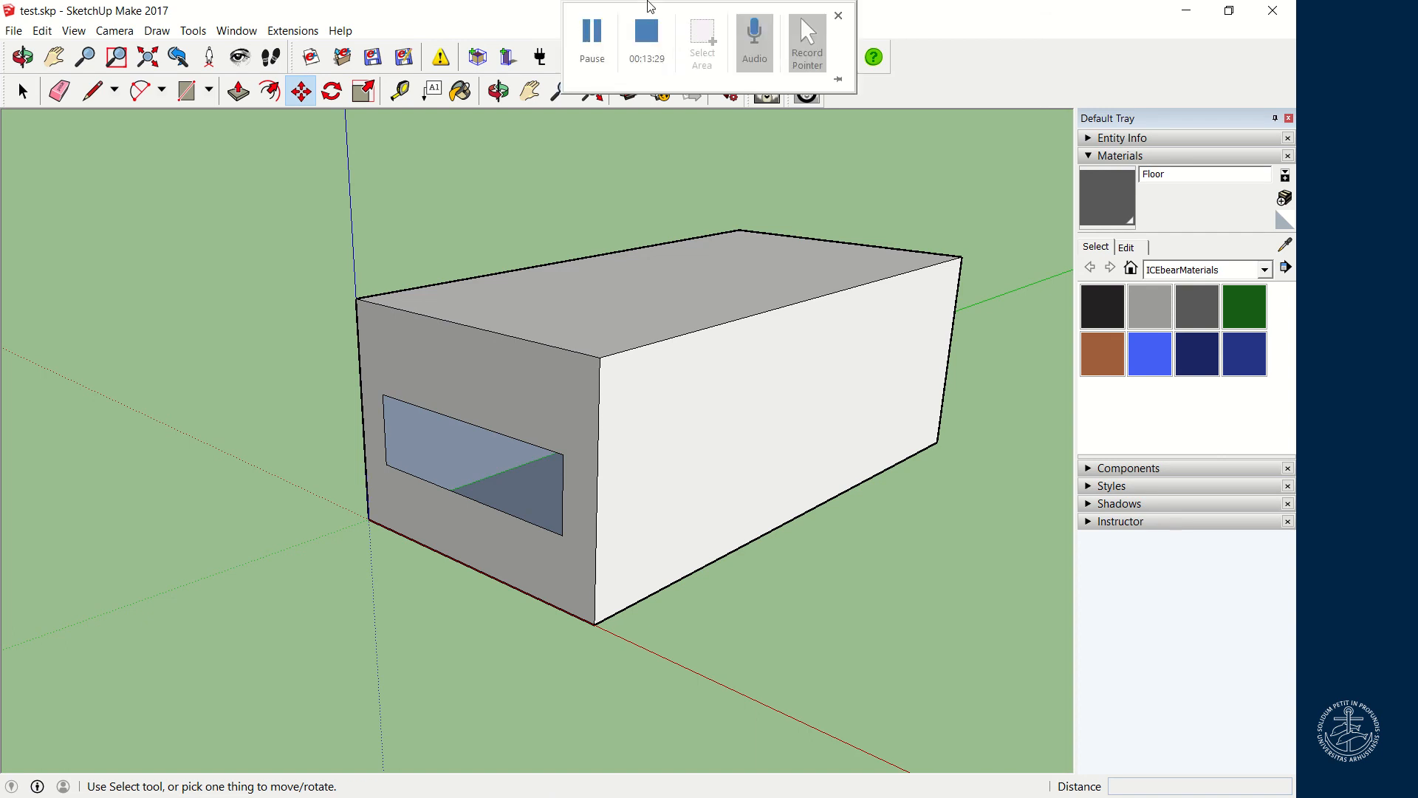